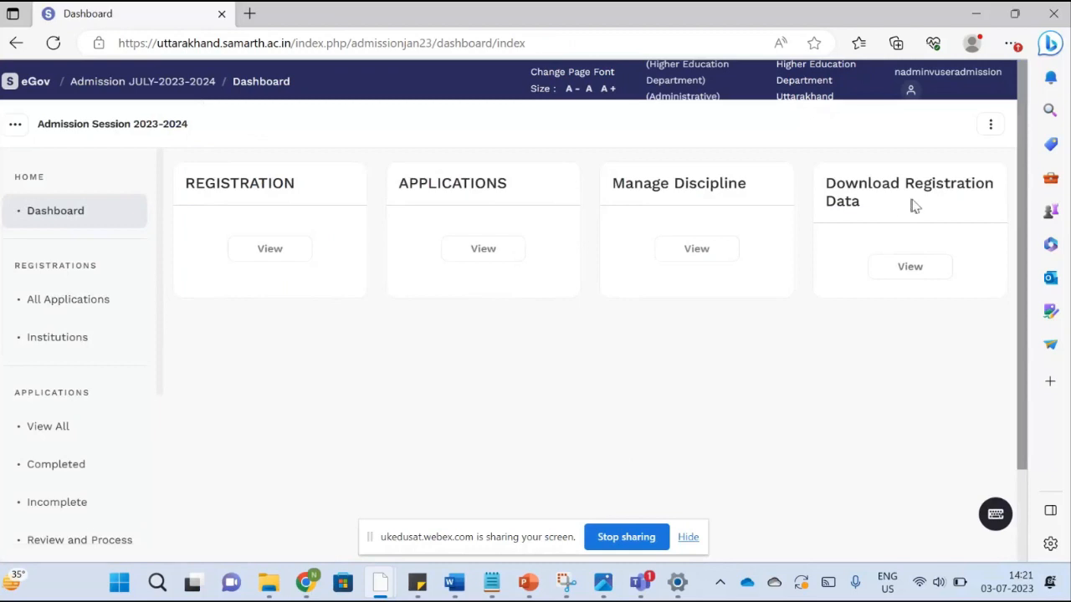
# - Open the registration data download form and expand its list of programmes
pyautogui.click(893, 270)
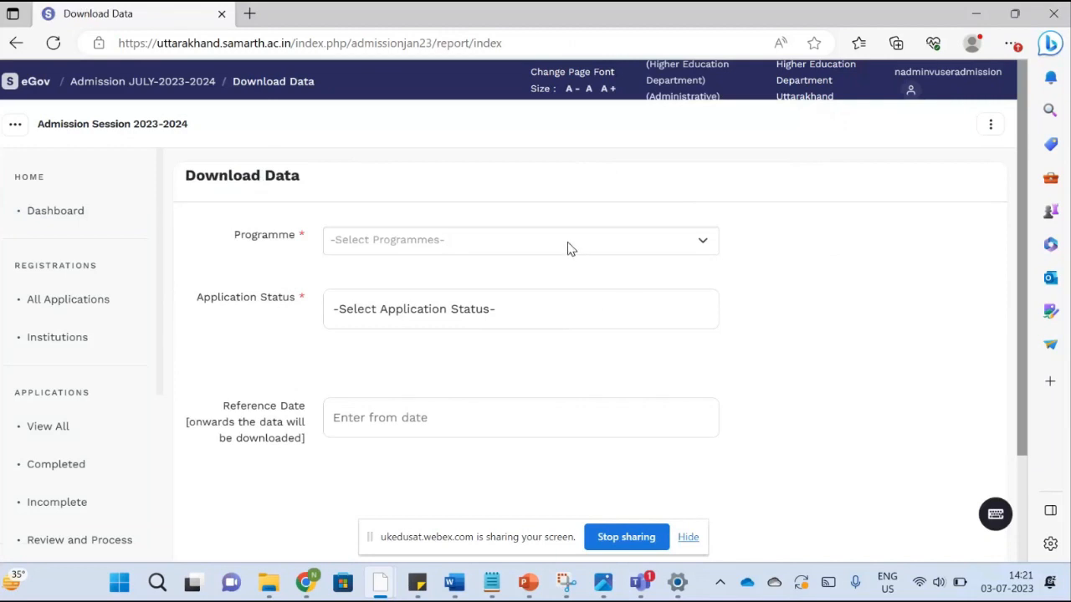
pyautogui.click(569, 246)
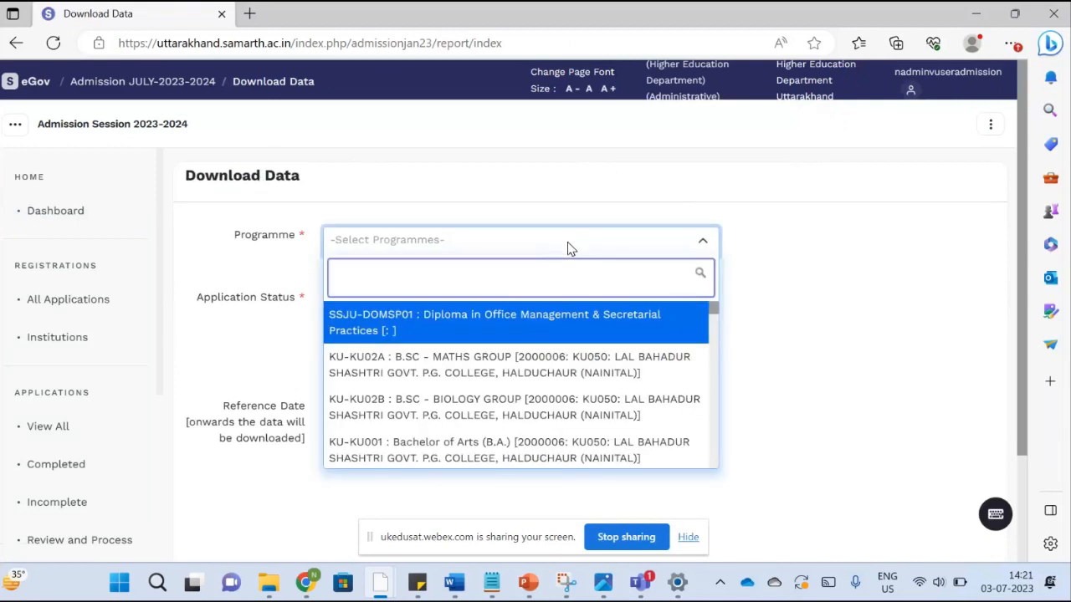
# - Browse the available programmes and their colleges, then return to the beginning of the list
pyautogui.press('Down')
pyautogui.press('Down')
pyautogui.press('Down')
pyautogui.press('Down')
pyautogui.press('Down')
pyautogui.press('Down')
pyautogui.press('Down')
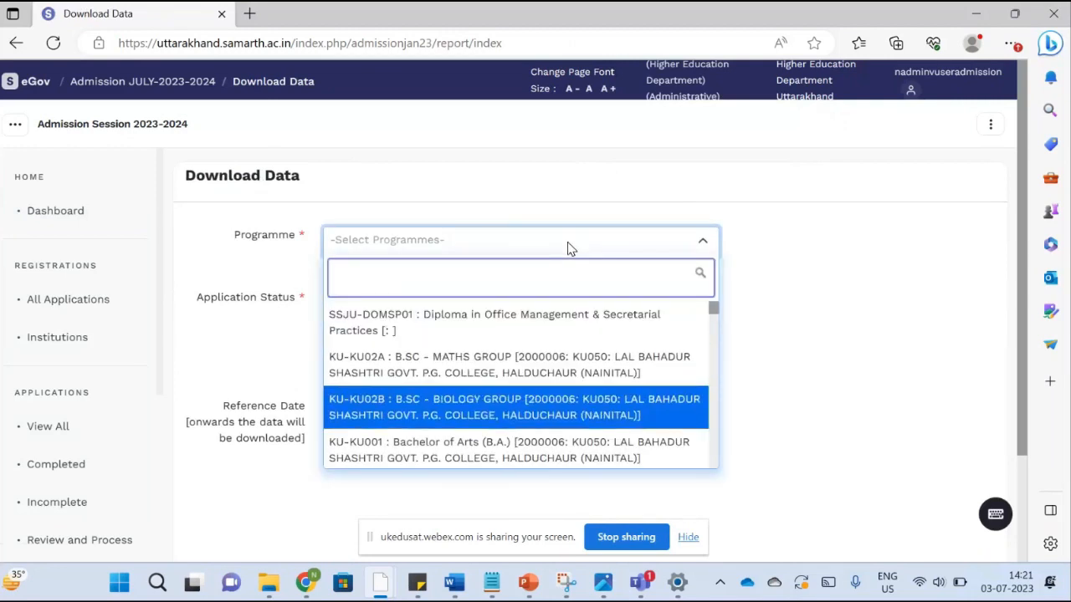
pyautogui.press('Down')
pyautogui.press('Down')
pyautogui.press('Down')
pyautogui.press('Down')
pyautogui.press('Down')
pyautogui.press('Down')
pyautogui.press('Down')
pyautogui.press('Down')
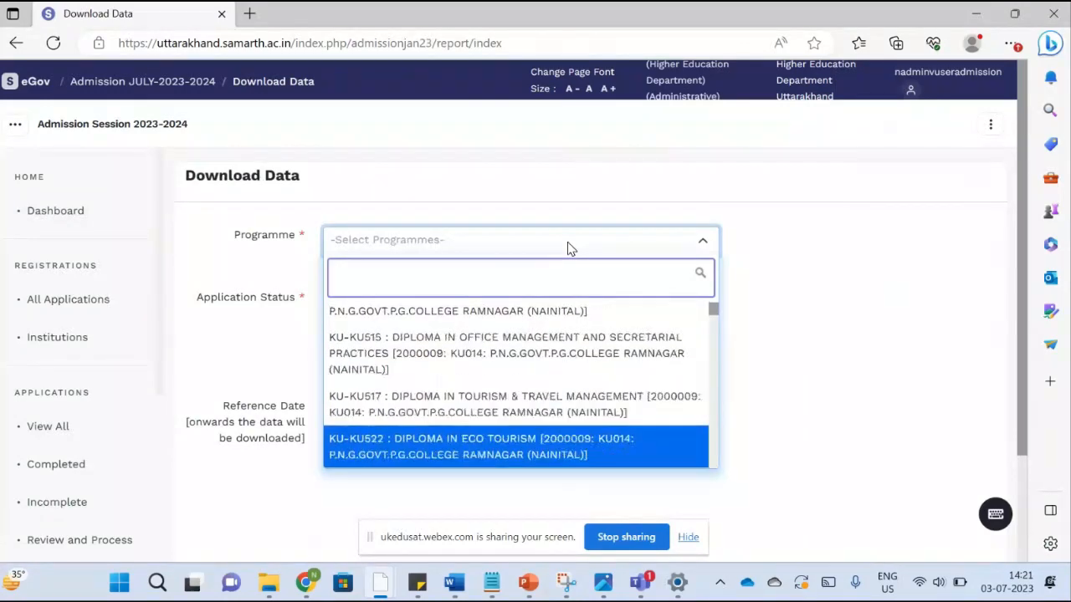
pyautogui.press('Down')
pyautogui.press('Down')
pyautogui.press('Down')
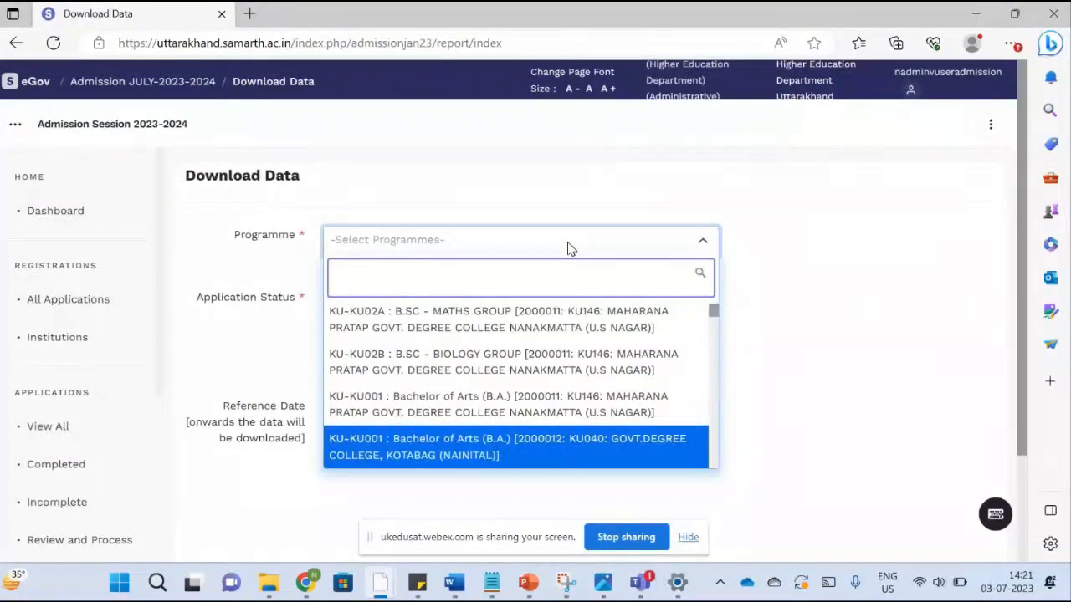
pyautogui.press('Up')
pyautogui.press('Up')
pyautogui.press('Up')
pyautogui.press('Up')
pyautogui.press('Up')
pyautogui.press('Up')
pyautogui.press('Up')
pyautogui.press('Up')
pyautogui.press('Up')
pyautogui.press('Up')
pyautogui.press('Up')
pyautogui.press('Up')
pyautogui.press('Up')
pyautogui.press('Up')
pyautogui.press('Up')
pyautogui.press('Up')
pyautogui.press('Up')
pyautogui.press('Up')
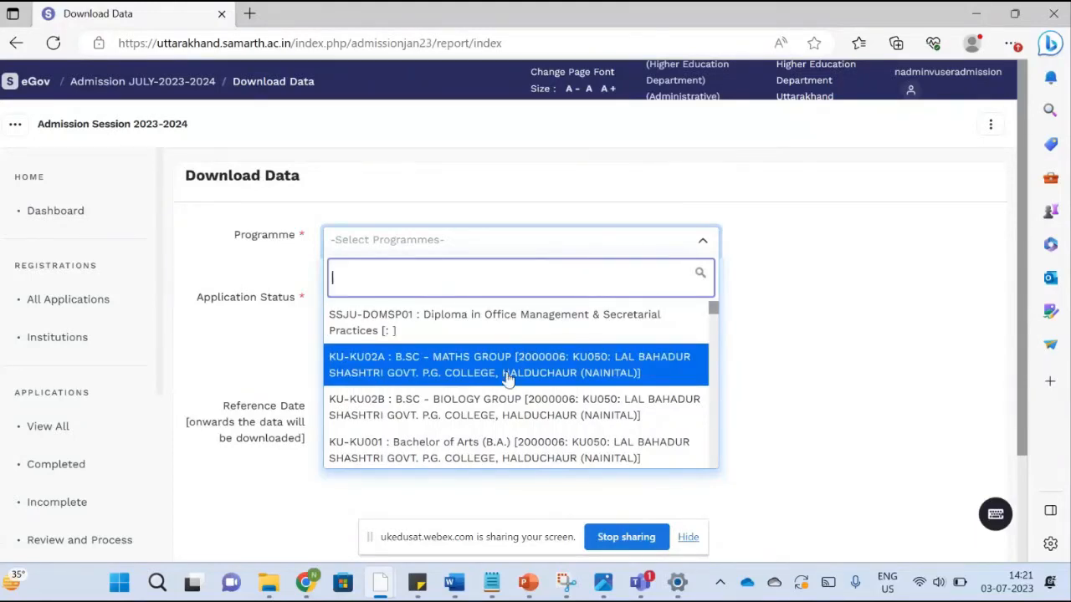
# - Select the programme KU-KU02B : B.SC - BIOLOGY GROUP for college KU050 at Halduchaur and set the application status to Submitted
pyautogui.click(508, 420)
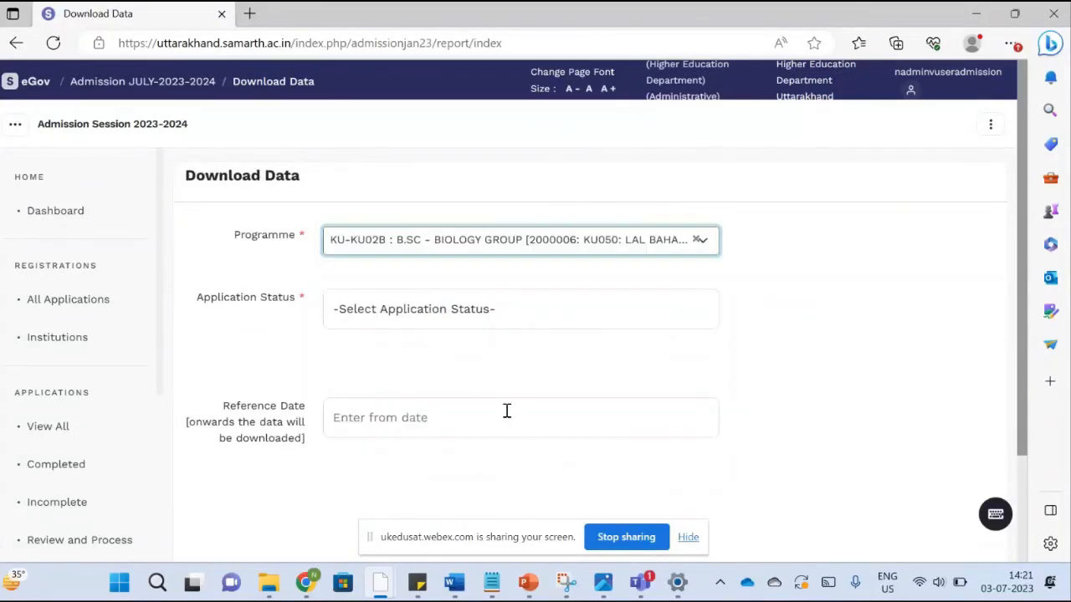
pyautogui.click(410, 323)
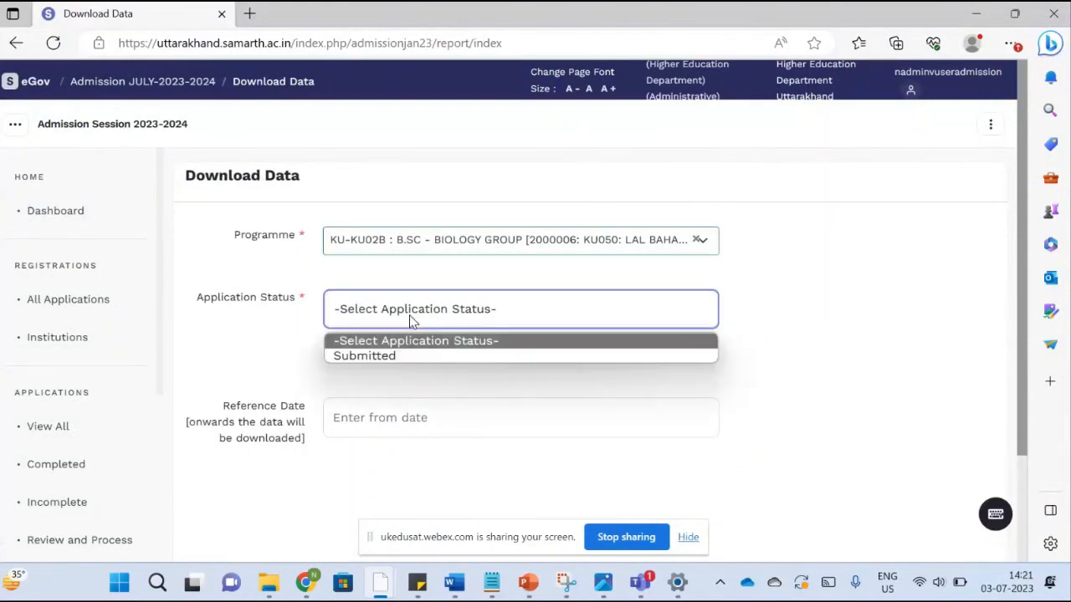
pyautogui.click(402, 359)
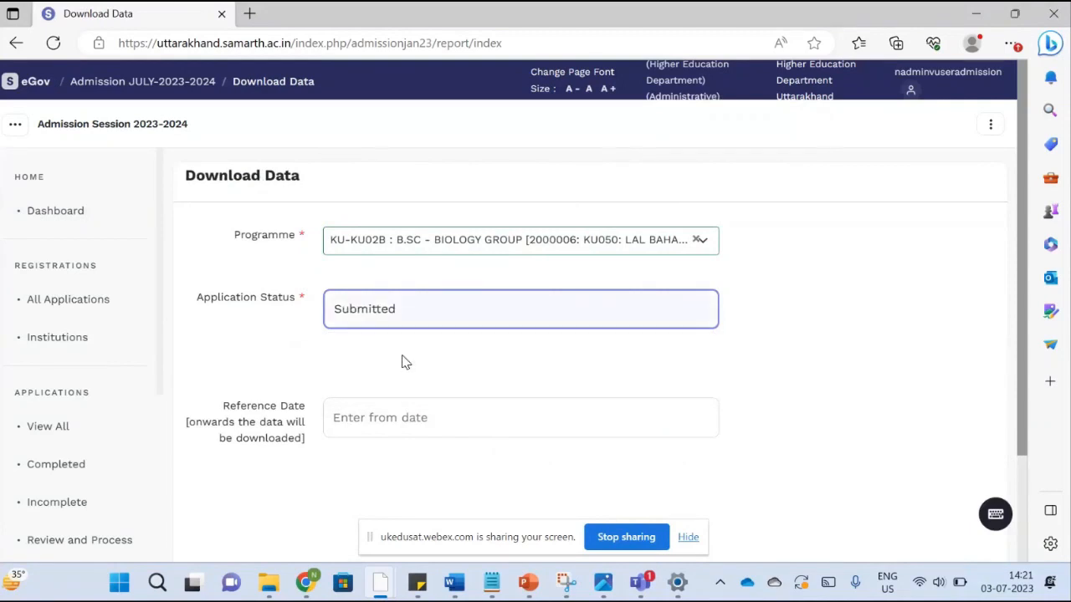
# - Generate the data for the chosen programme without a reference date and accept the waiting notice
pyautogui.scroll(-2, 440, 387)
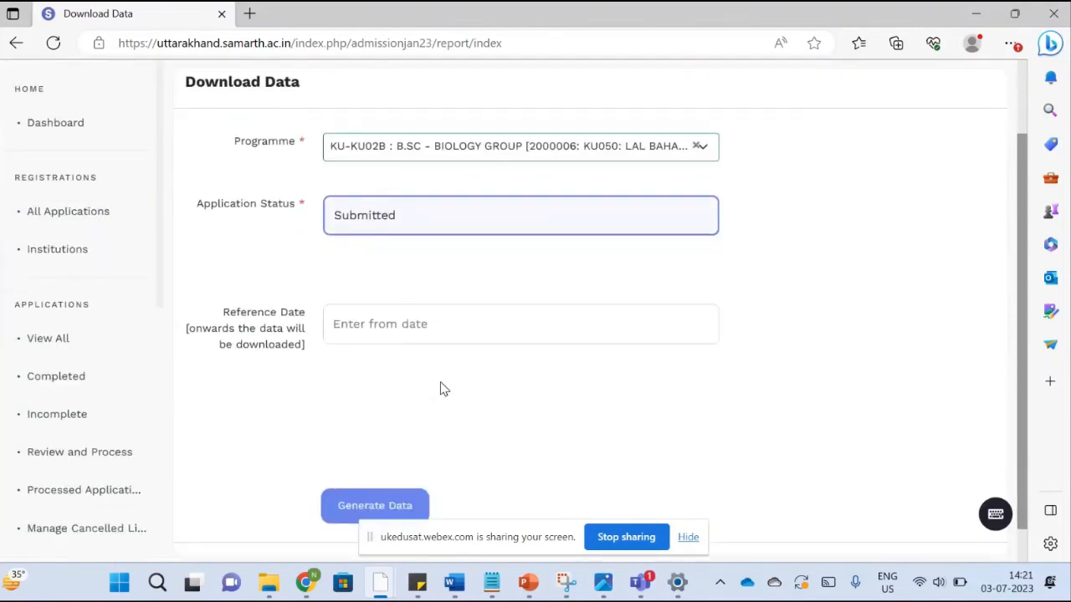
pyautogui.click(372, 477)
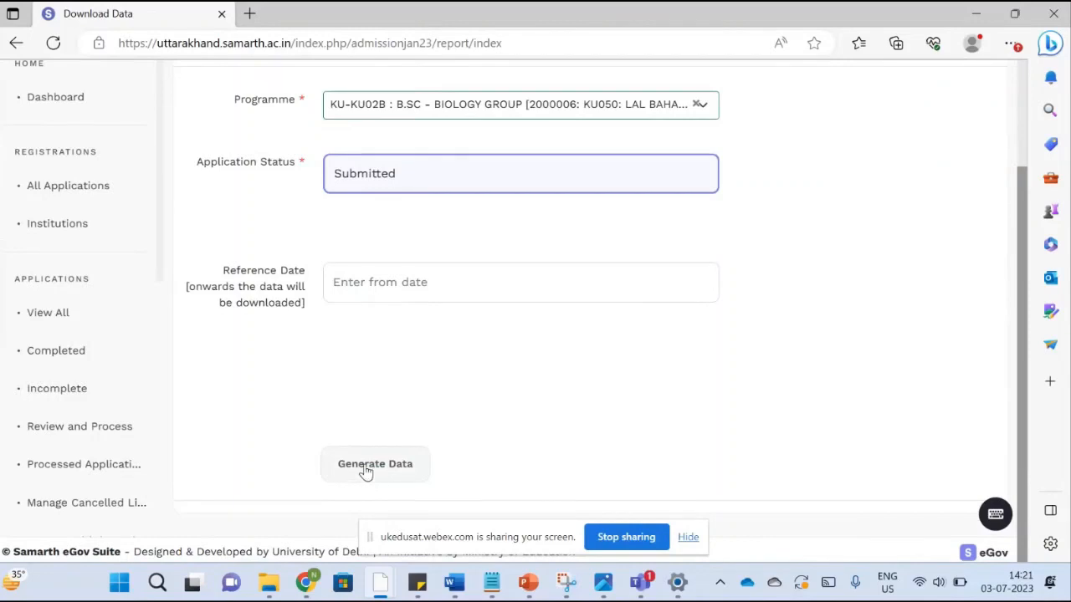
pyautogui.click(365, 473)
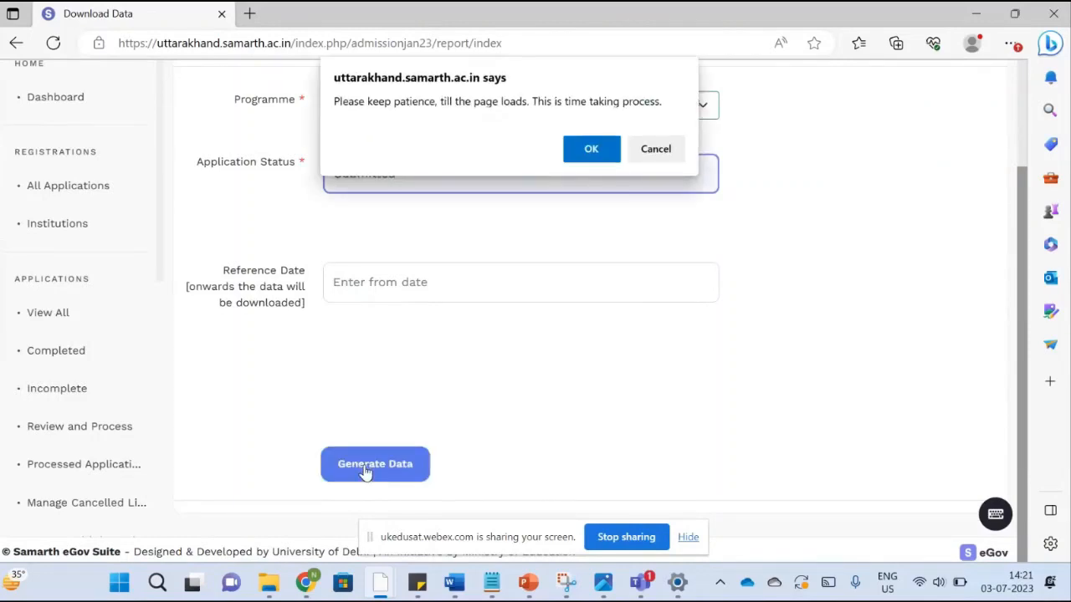
pyautogui.click(589, 151)
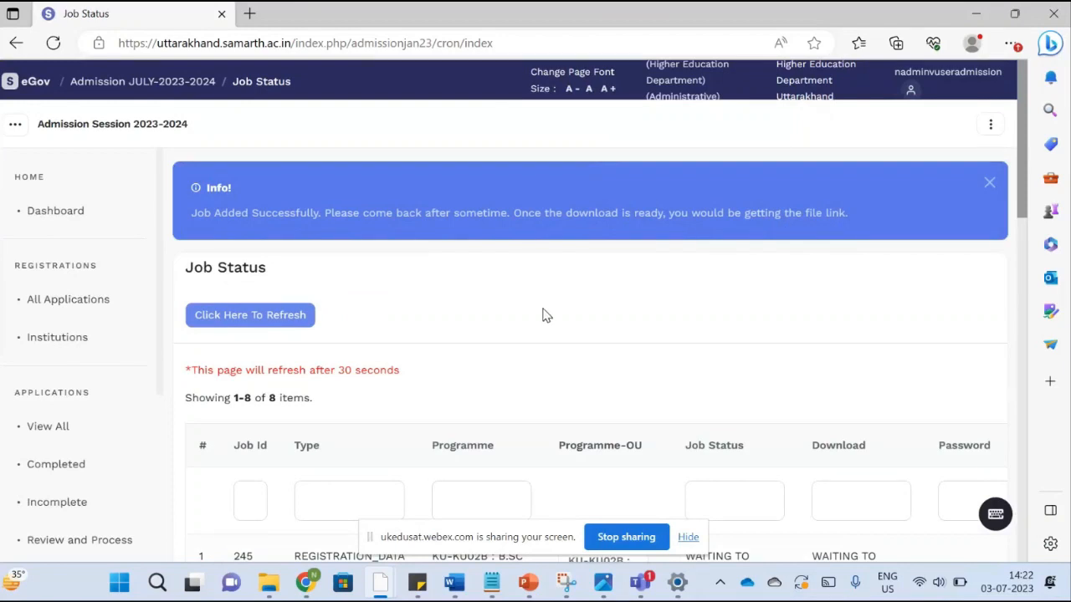
# - Refresh the job status list and download the file of the newest B.SC - BIOLOGY GROUP registration data job
pyautogui.scroll(-1, 546, 316)
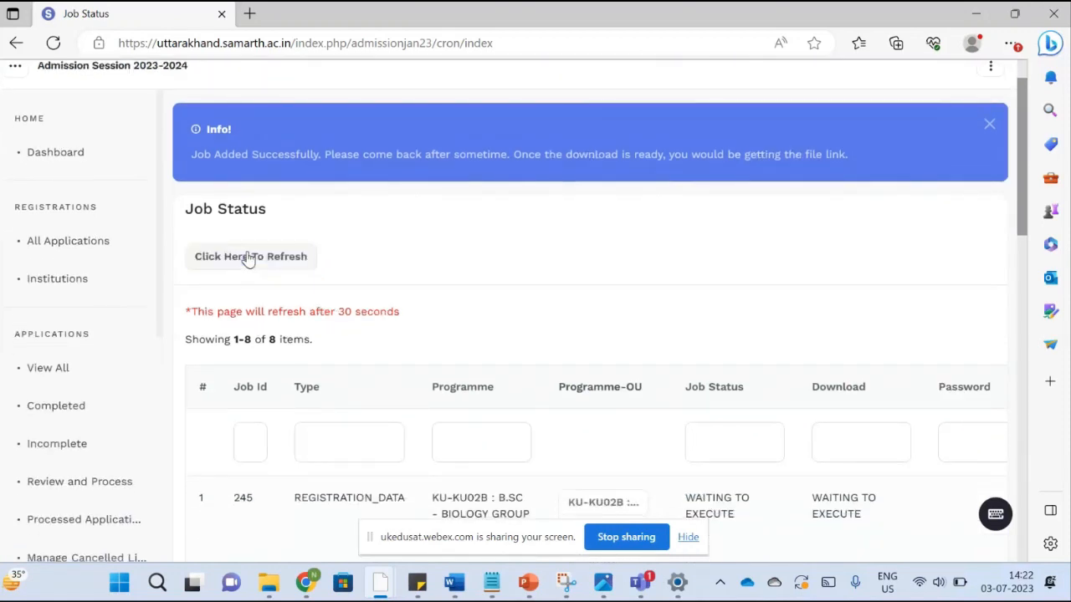
pyautogui.click(248, 258)
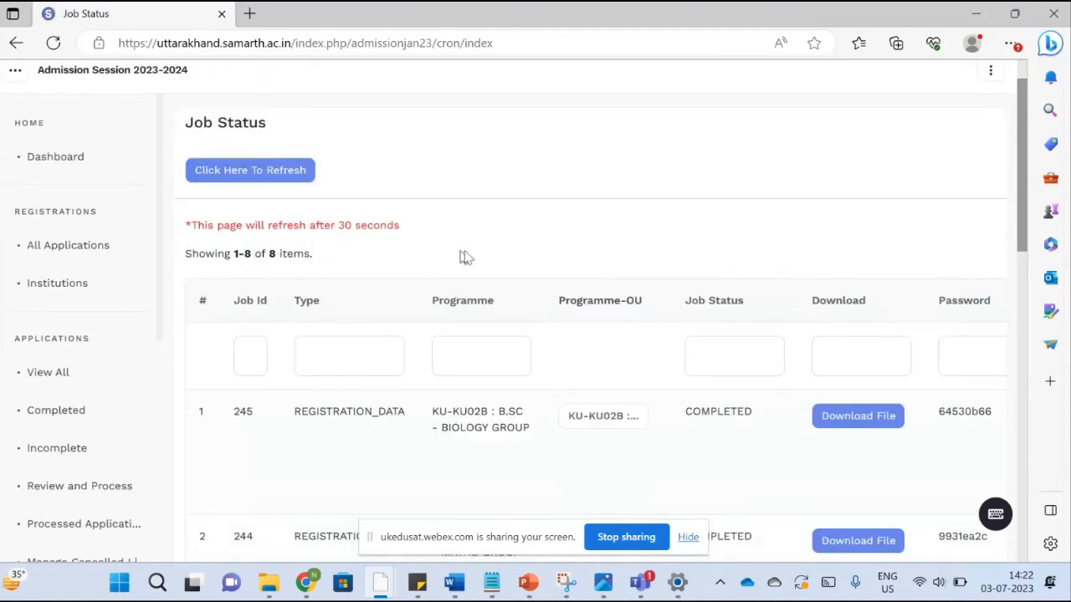
pyautogui.scroll(-3, 540, 279)
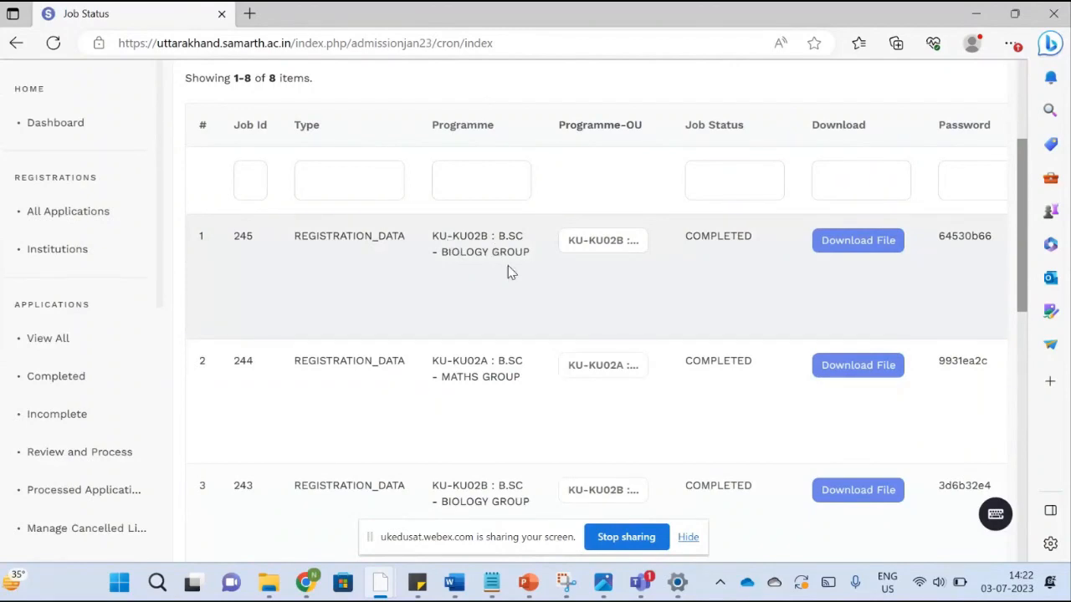
pyautogui.hscroll(5, 512, 272)
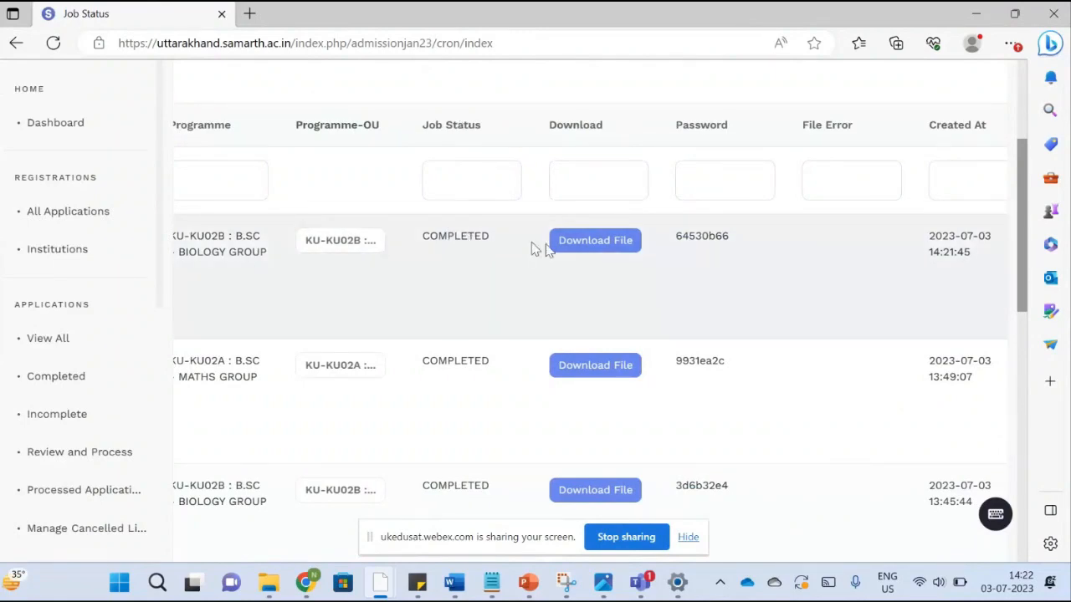
pyautogui.click(604, 246)
pyautogui.hscroll(1, 753, 238)
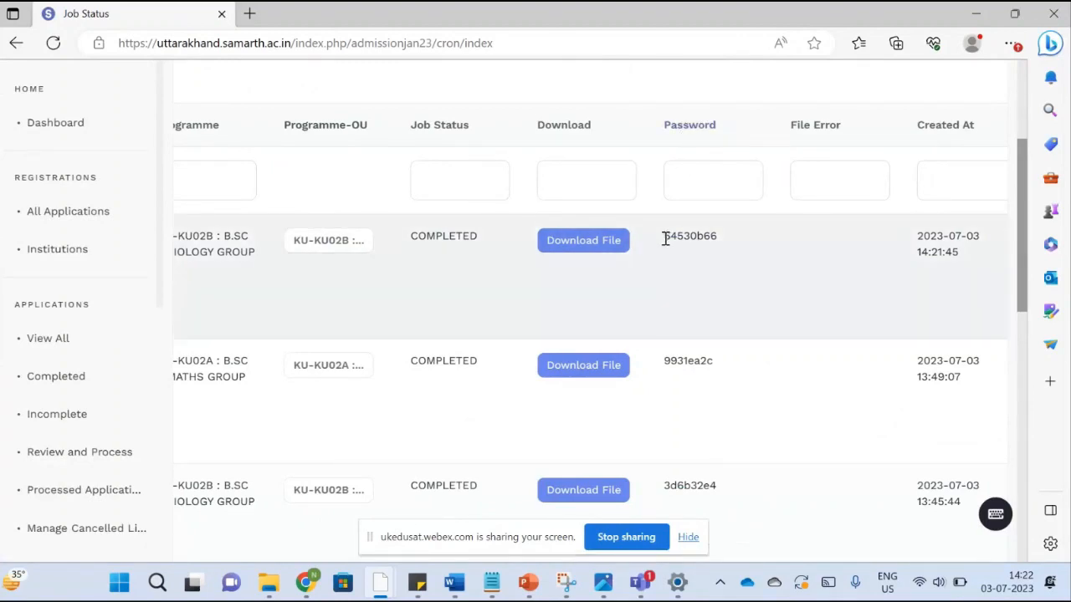
# - Copy the file password of the newest B.SC - BIOLOGY GROUP job from the job list
pyautogui.moveTo(666, 240); pyautogui.dragTo(724, 241)
pyautogui.hotkey('ctrl', 'c')
pyautogui.press('F5')
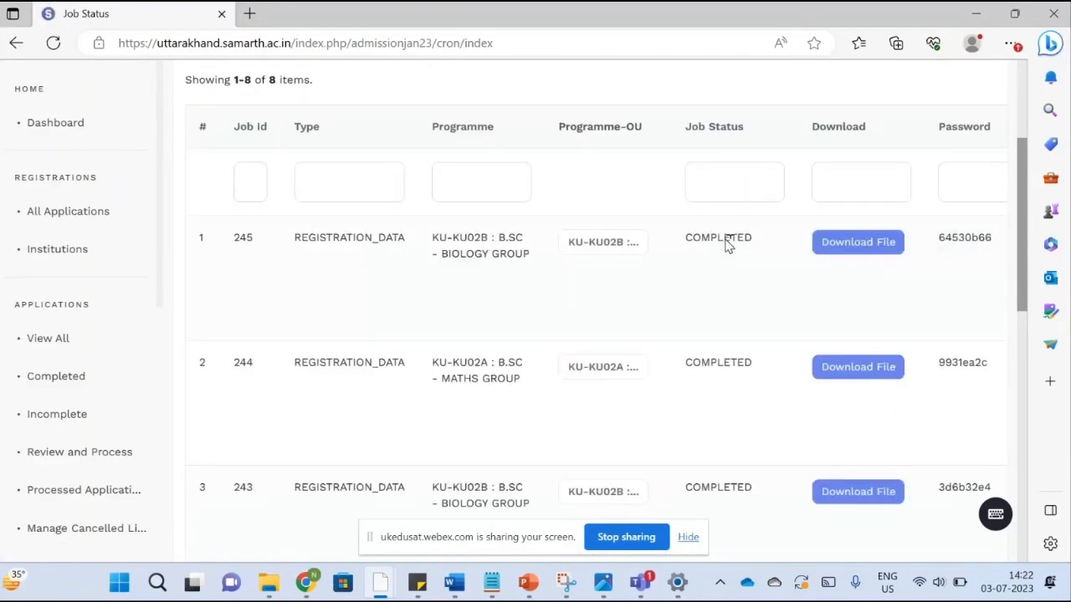
pyautogui.click(1012, 46)
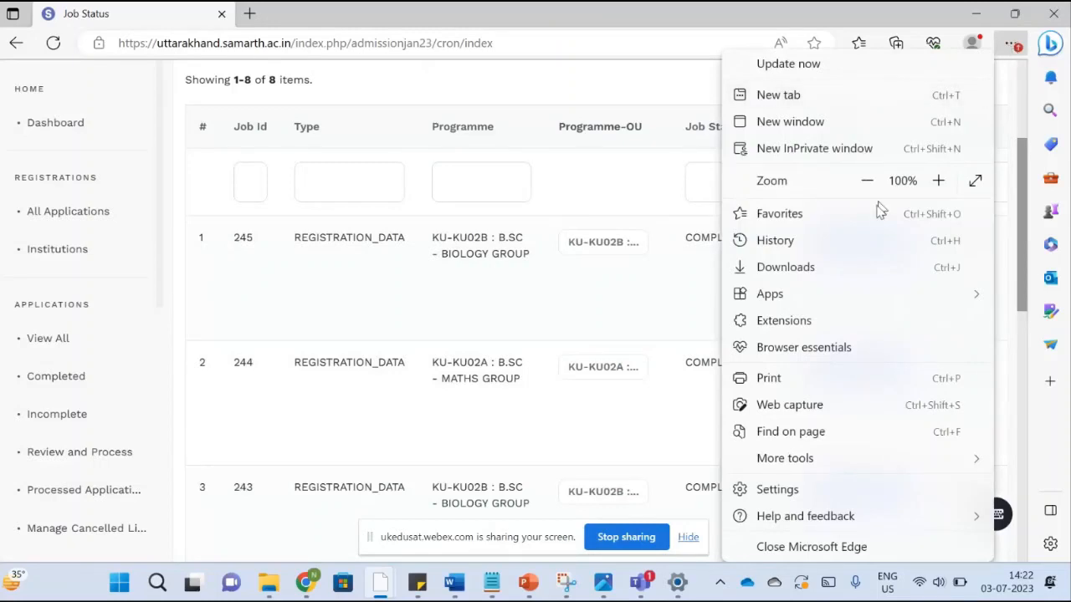
pyautogui.click(822, 269)
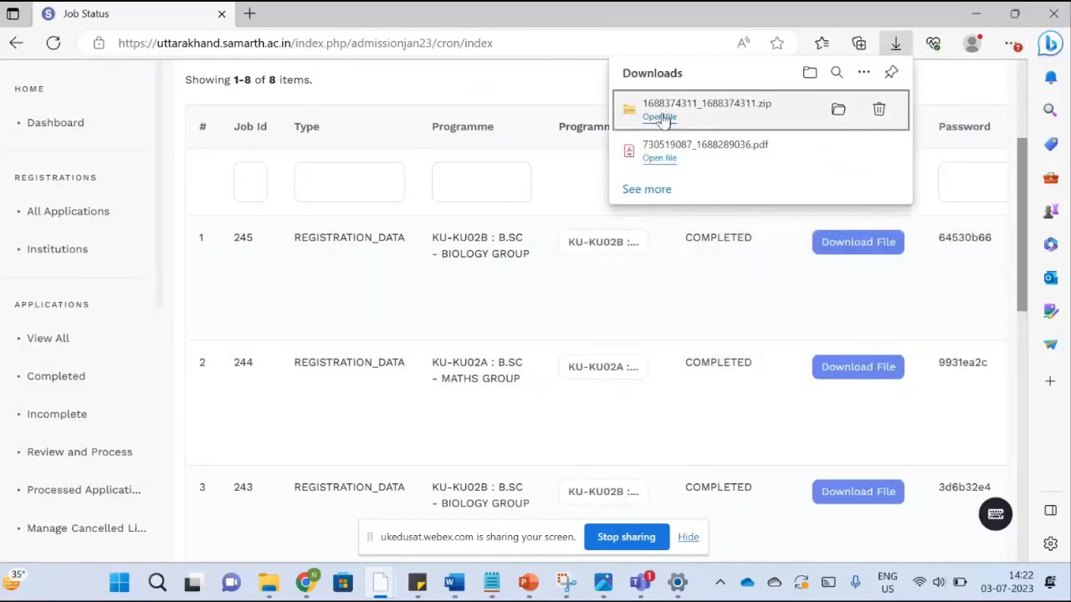
pyautogui.click(661, 117)
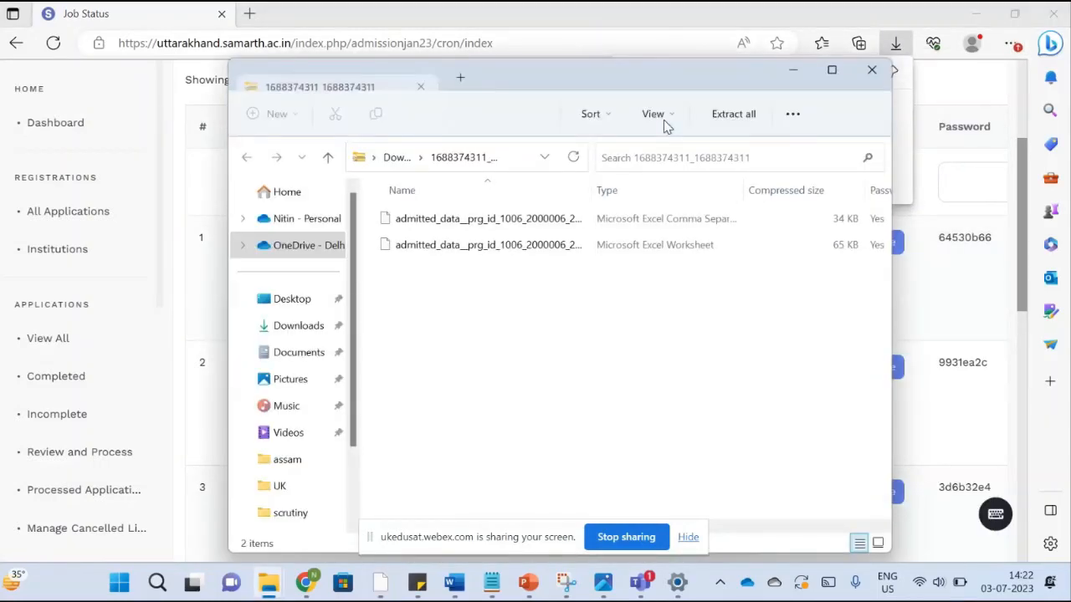
# - Open the admitted_data CSV file from the archive by pasting the file password, and maximize the Excel window
pyautogui.doubleClick(448, 225)
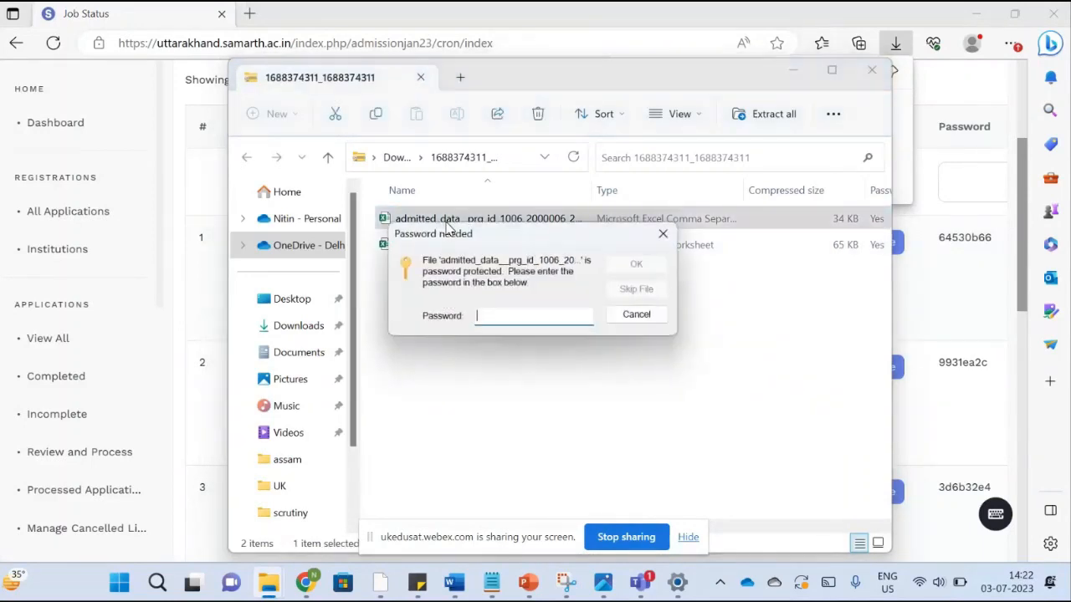
pyautogui.hotkey('ctrl', 'v')
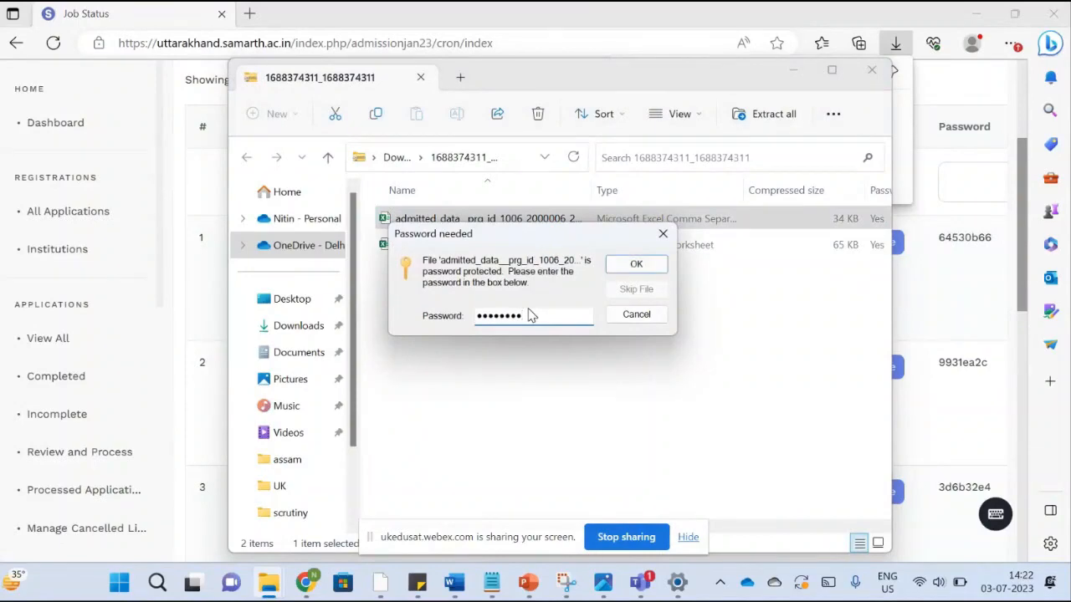
pyautogui.click(638, 264)
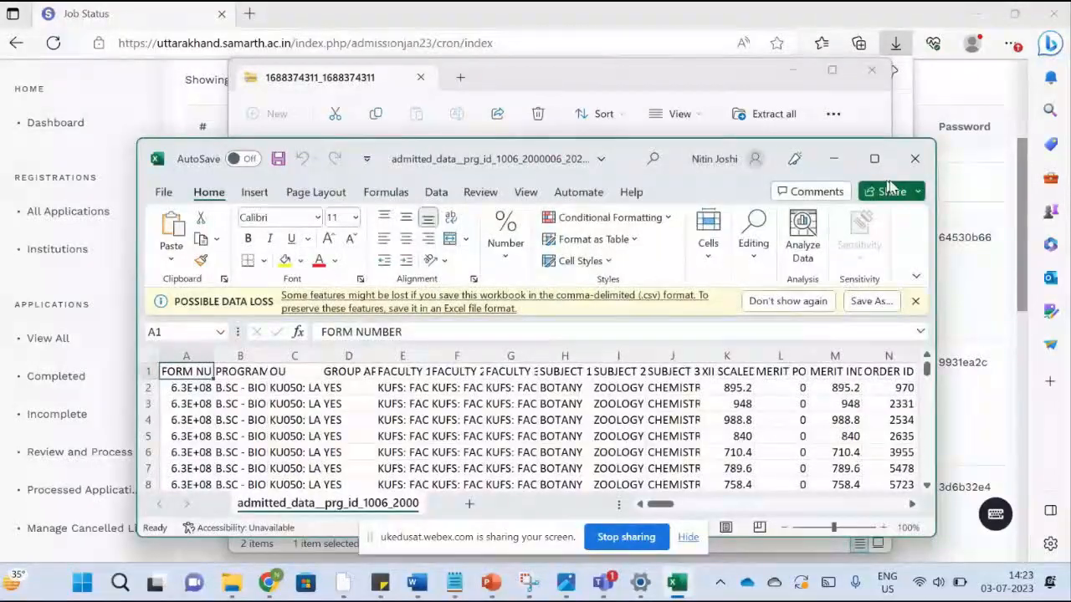
pyautogui.click(874, 158)
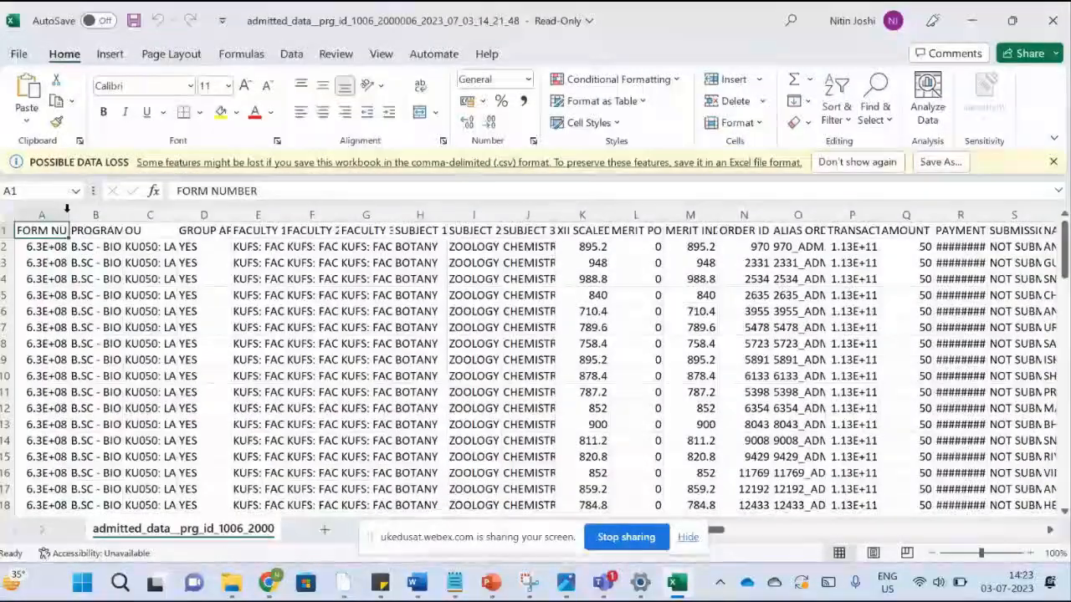
# - Autofit the widths of the FORM NUMBER, PROGRAMME NAME and GROUP APPLICABLE columns
pyautogui.doubleClick(70, 212)
pyautogui.doubleClick(155, 211)
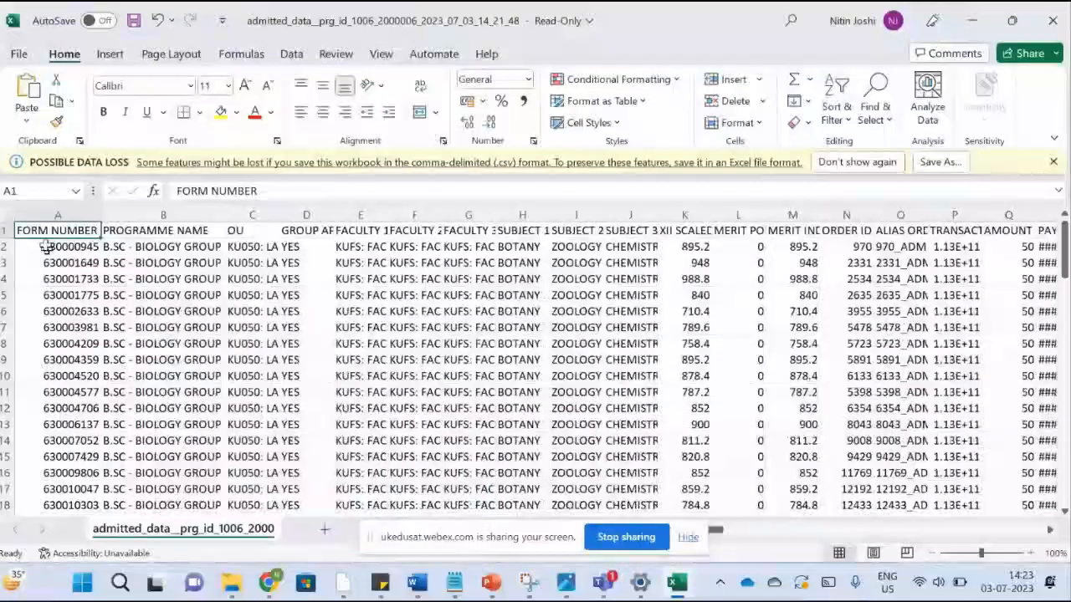
pyautogui.press('Right')
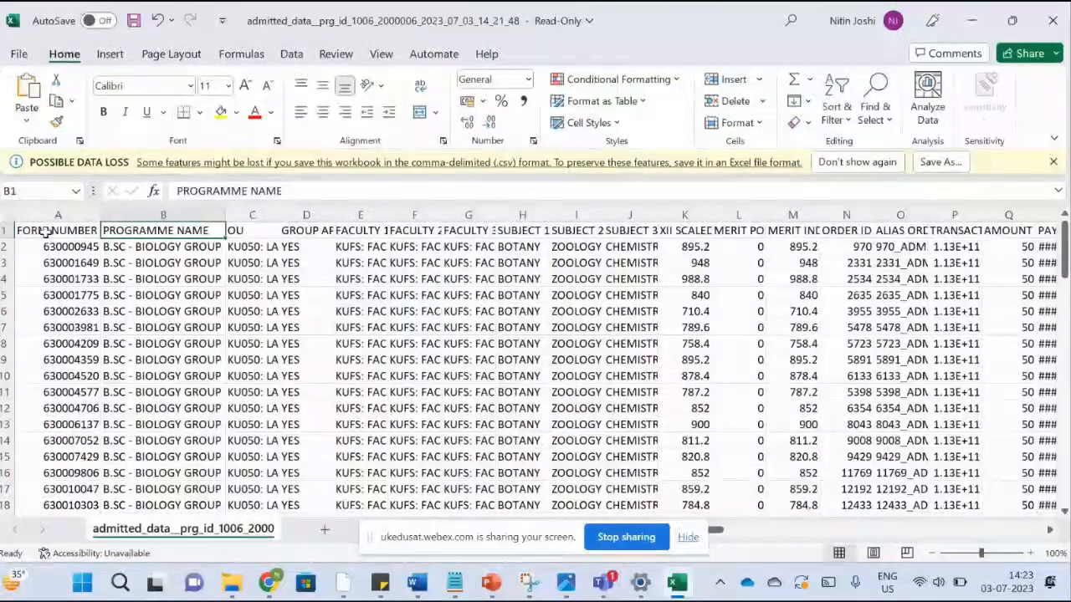
pyautogui.click(257, 236)
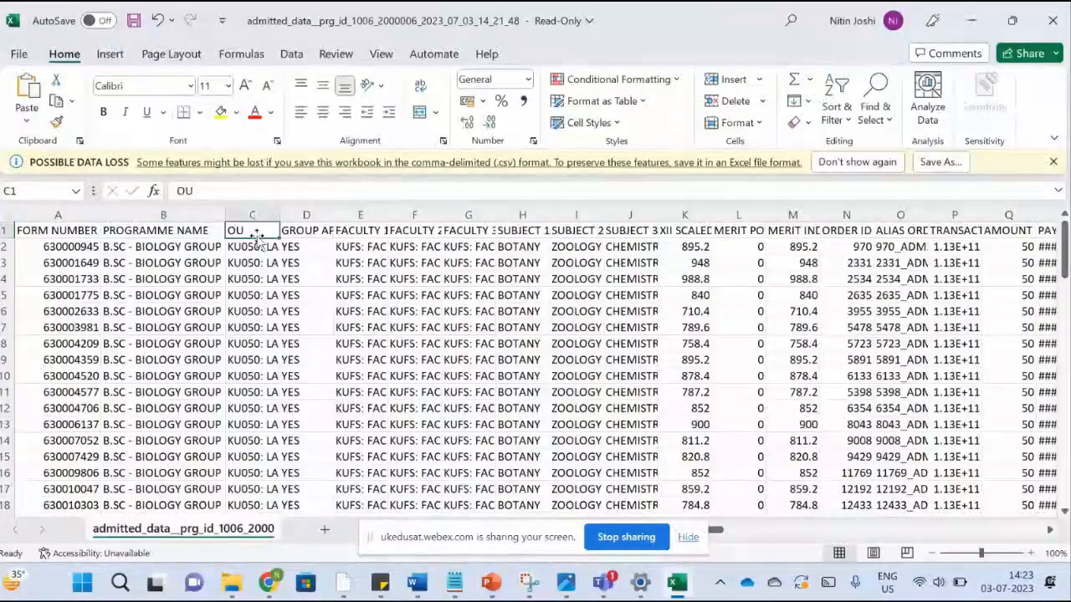
pyautogui.click(310, 230)
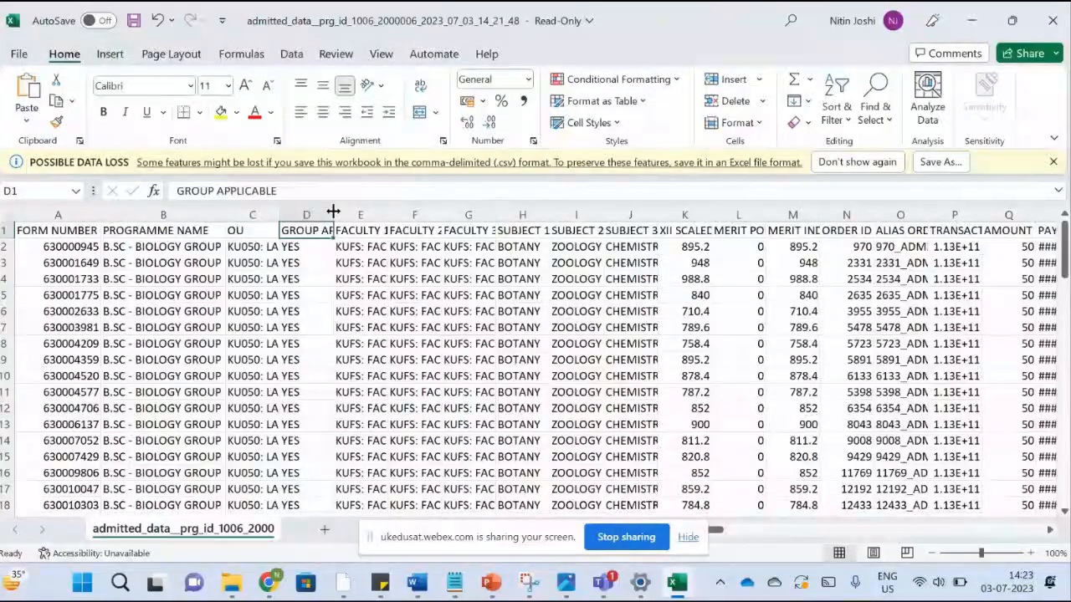
pyautogui.doubleClick(333, 212)
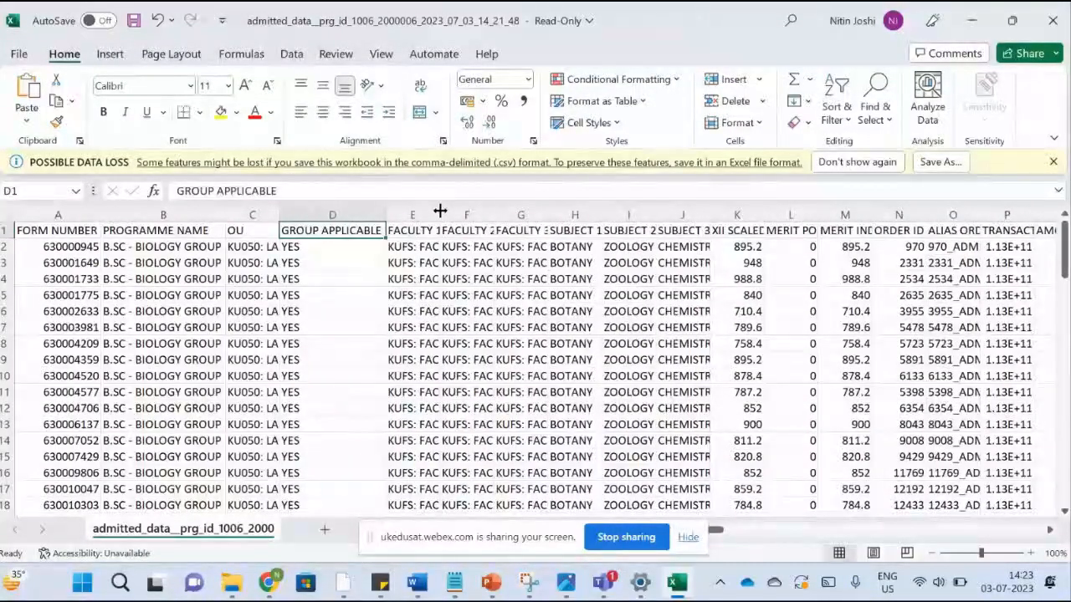
# - Autofit the FACULTY 1 and FACULTY 2 columns and select the first record's FACULTY 1 entry
pyautogui.doubleClick(439, 212)
pyautogui.press('Right')
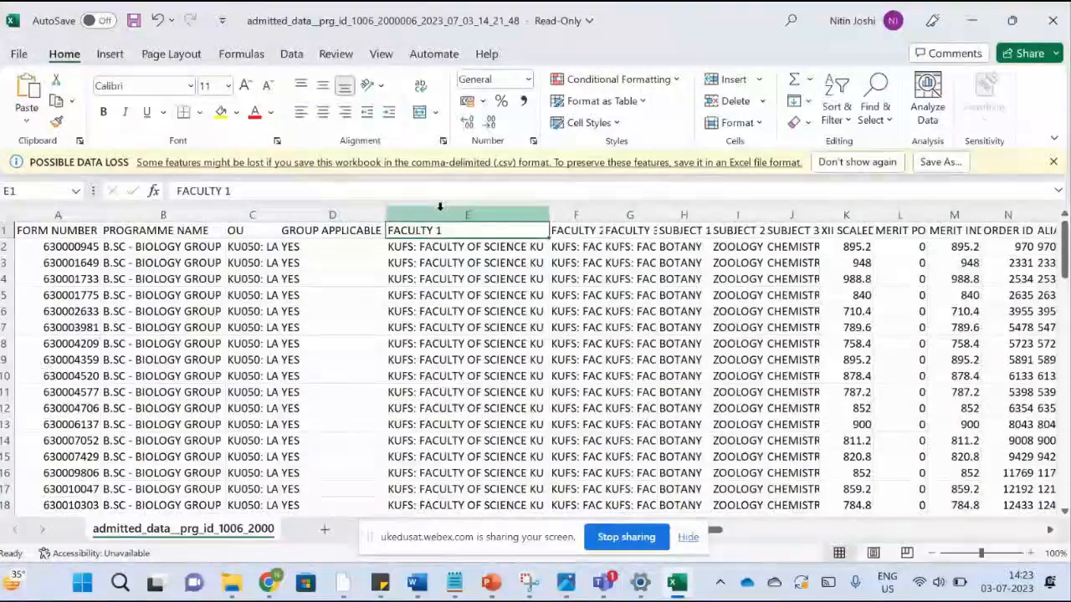
pyautogui.press('Down')
pyautogui.press('Down')
pyautogui.press('Left')
pyautogui.press('Left')
pyautogui.press('Right')
pyautogui.press('Right')
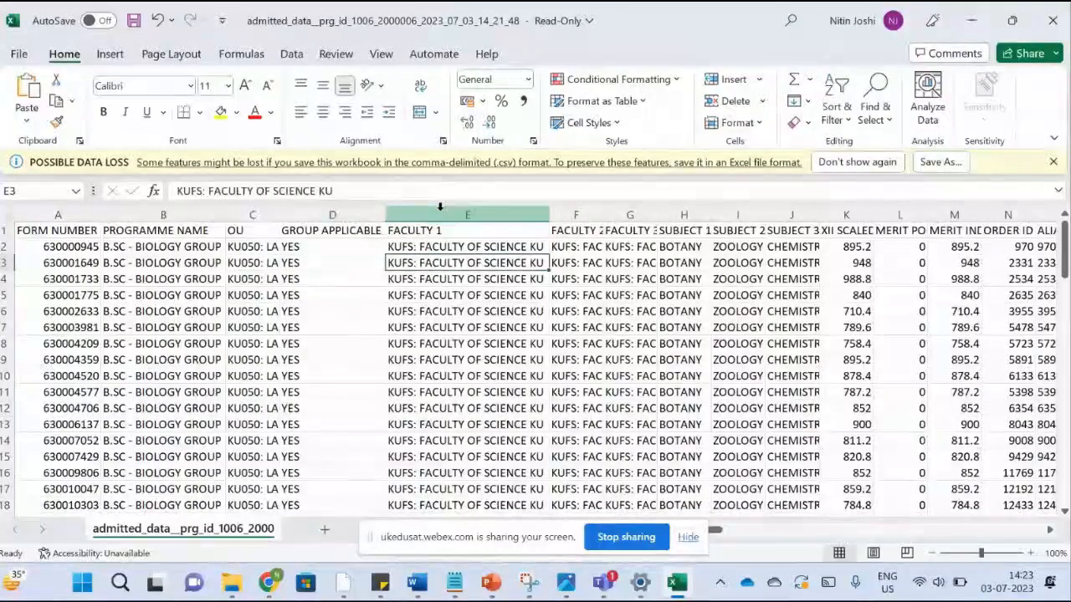
pyautogui.click(518, 246)
pyautogui.doubleClick(603, 215)
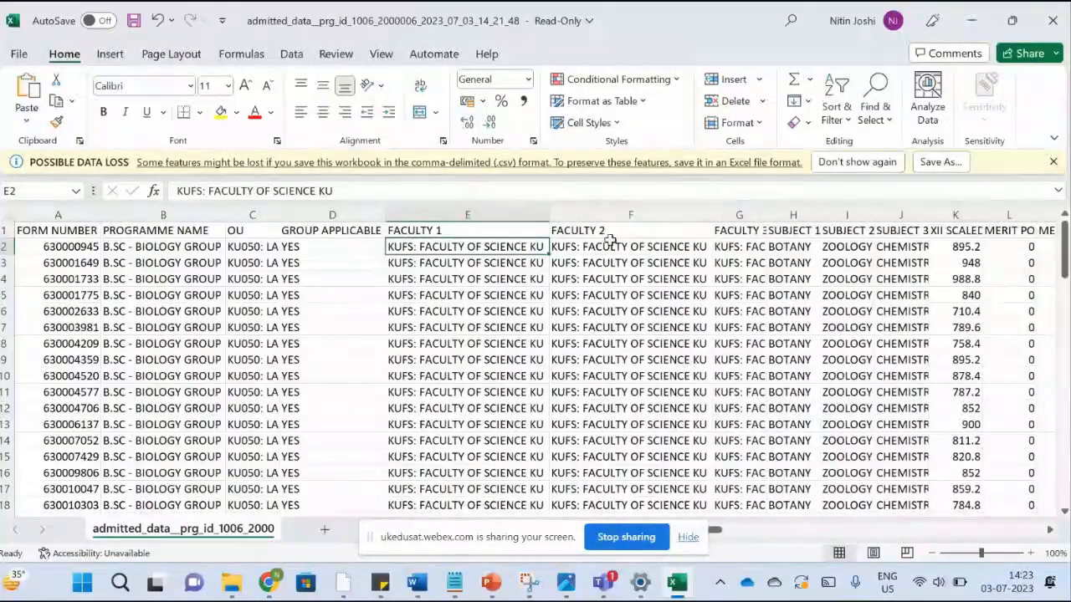
# - Examine the first record's entries from FACULTY 2 across to MERIT POINTS
pyautogui.press('Right')
pyautogui.press('Right')
pyautogui.press('Right')
pyautogui.press('Right')
pyautogui.press('Right')
pyautogui.press('Right')
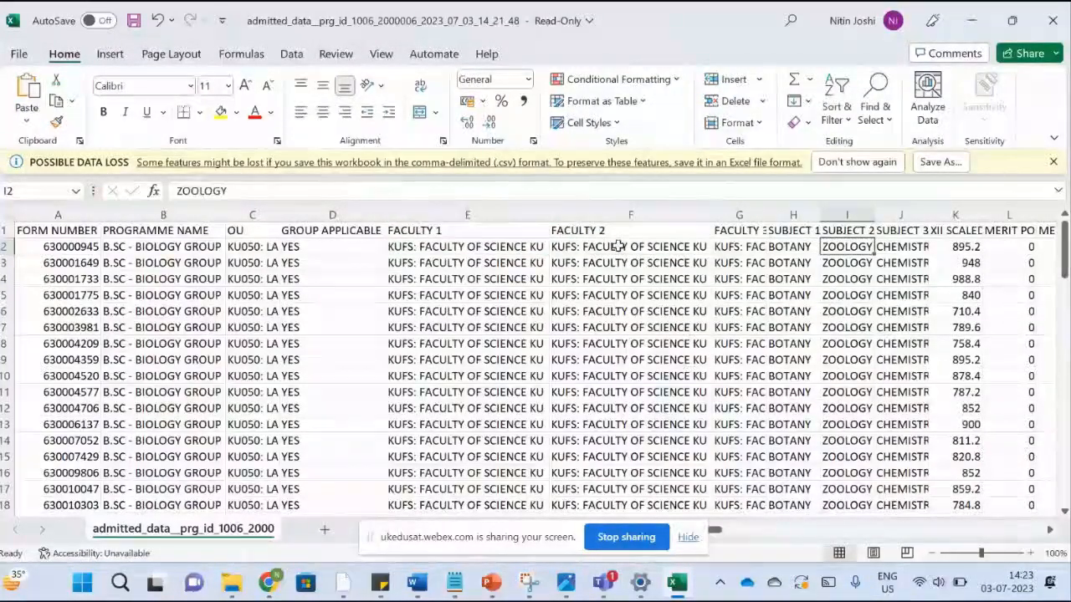
pyautogui.press('Right')
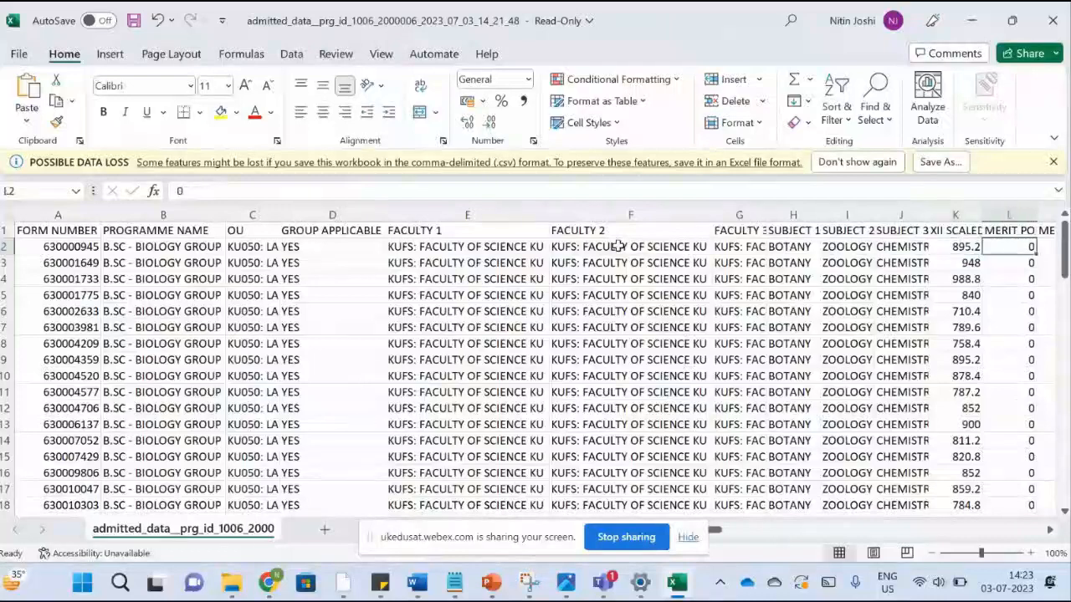
# - Autofit the SUBJECT 1, SUBJECT 2 and SUBJECT 3 columns and select the first record's SUBJECT 3 entry
pyautogui.doubleClick(819, 212)
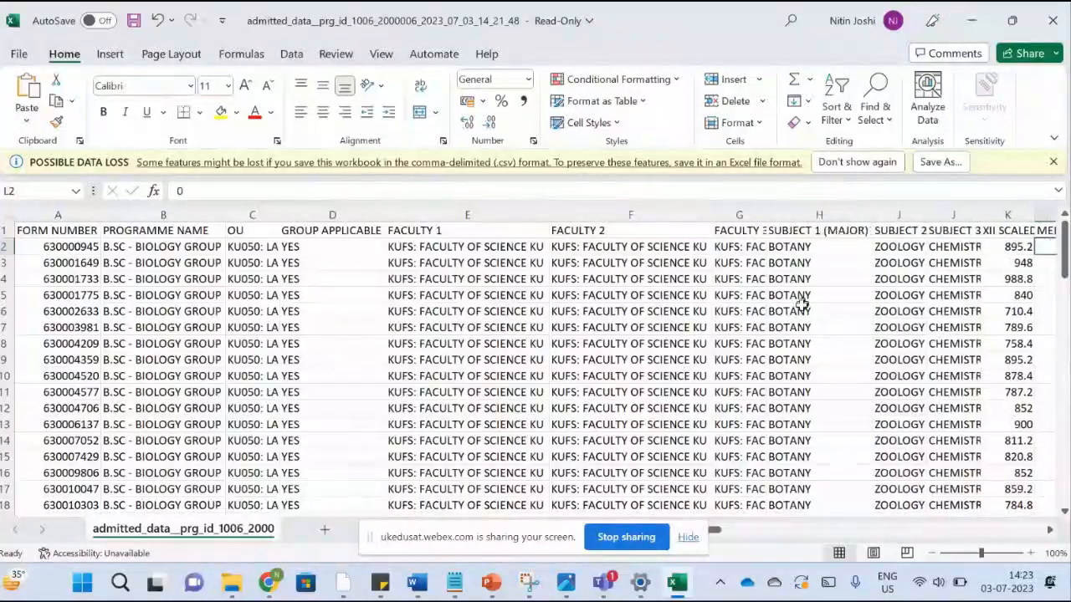
pyautogui.click(804, 247)
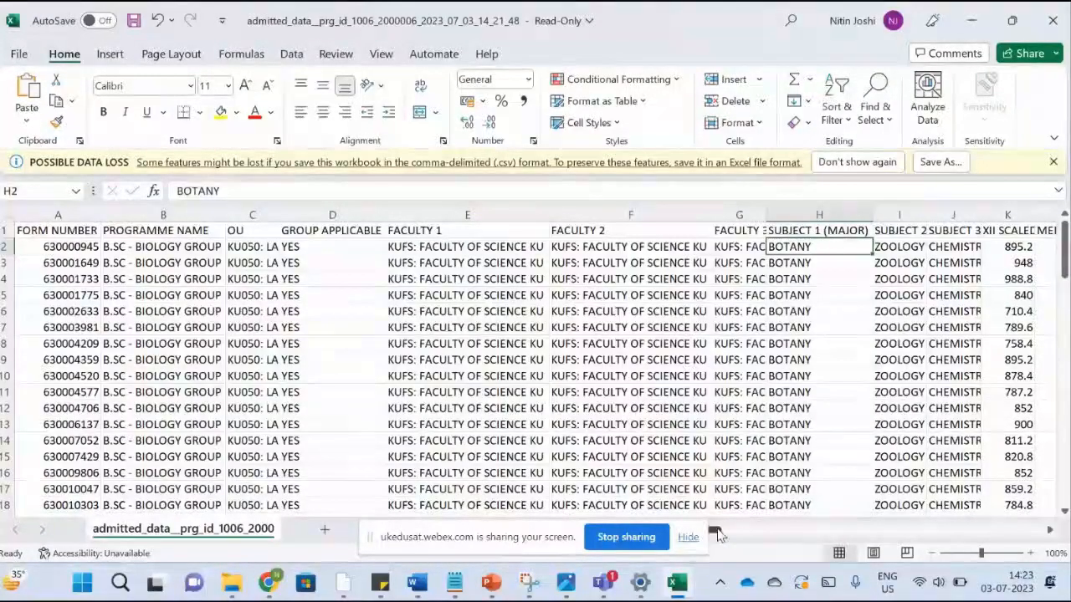
pyautogui.moveTo(715, 530); pyautogui.dragTo(744, 538)
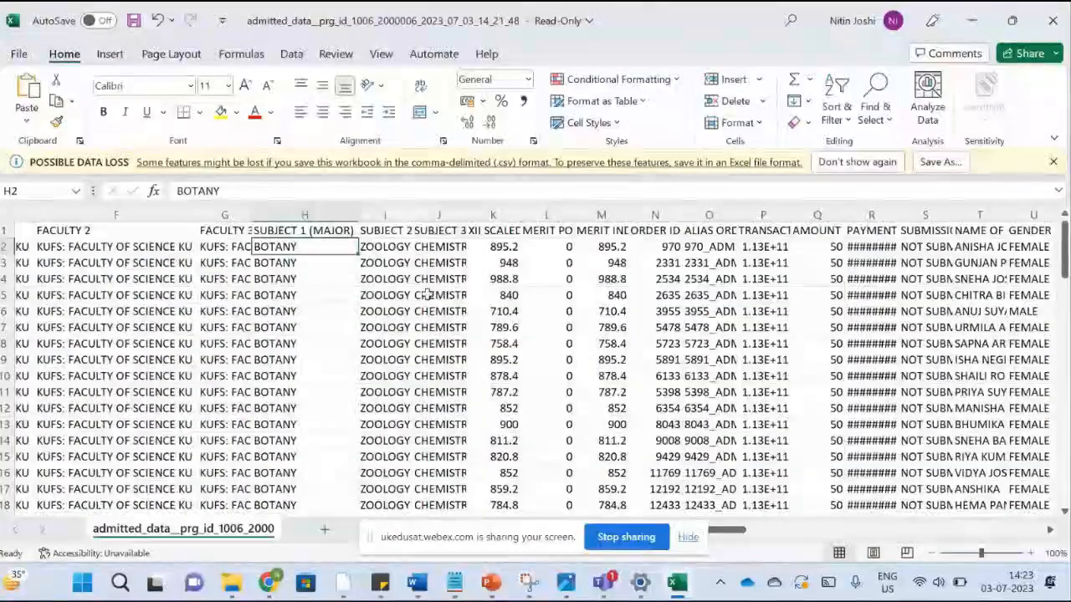
pyautogui.doubleClick(411, 210)
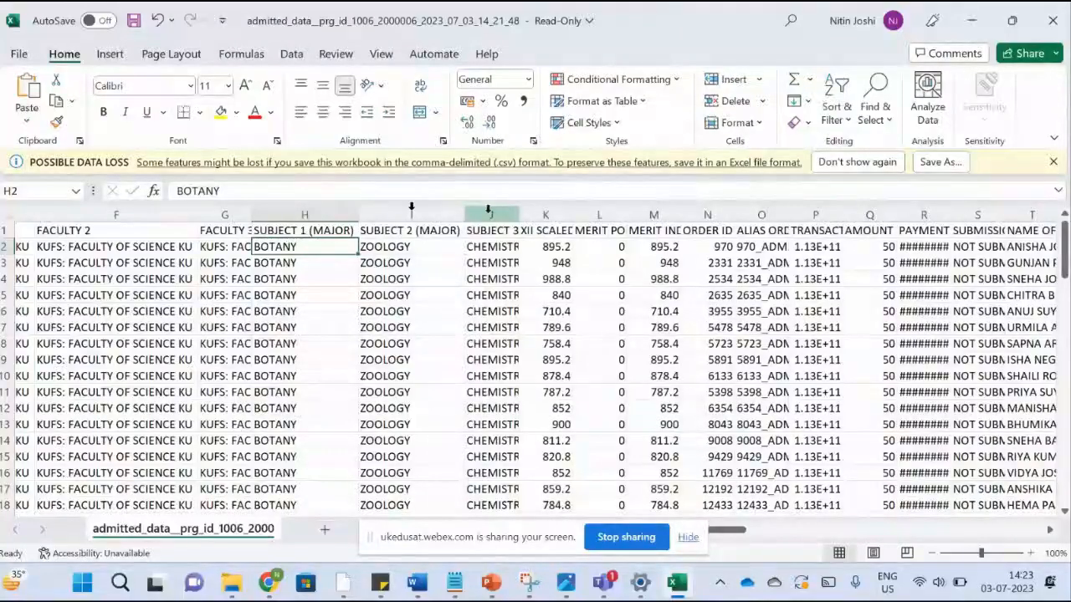
pyautogui.doubleClick(519, 210)
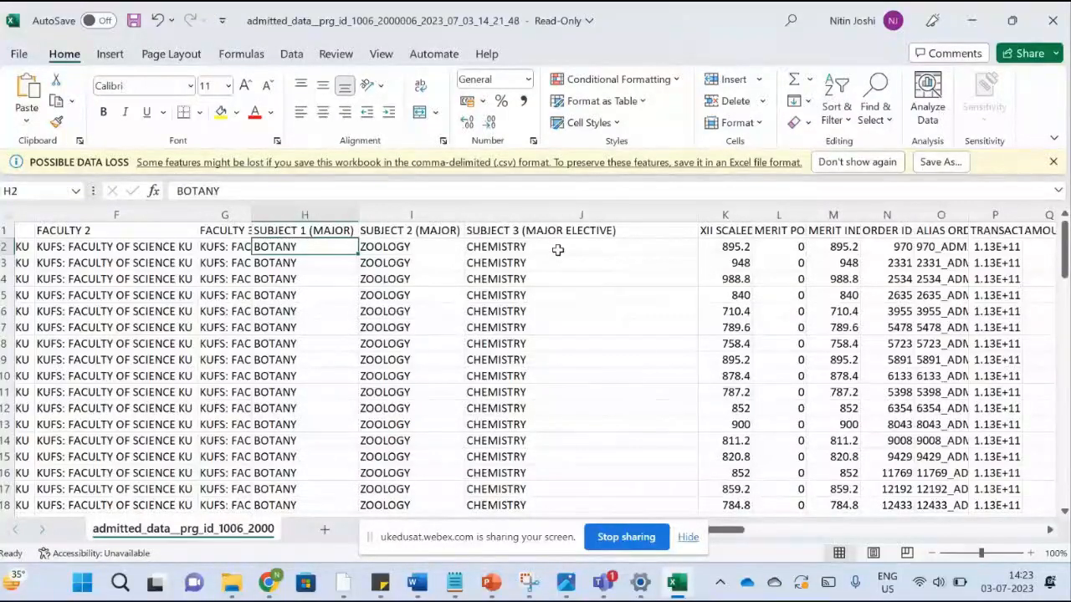
pyautogui.click(557, 250)
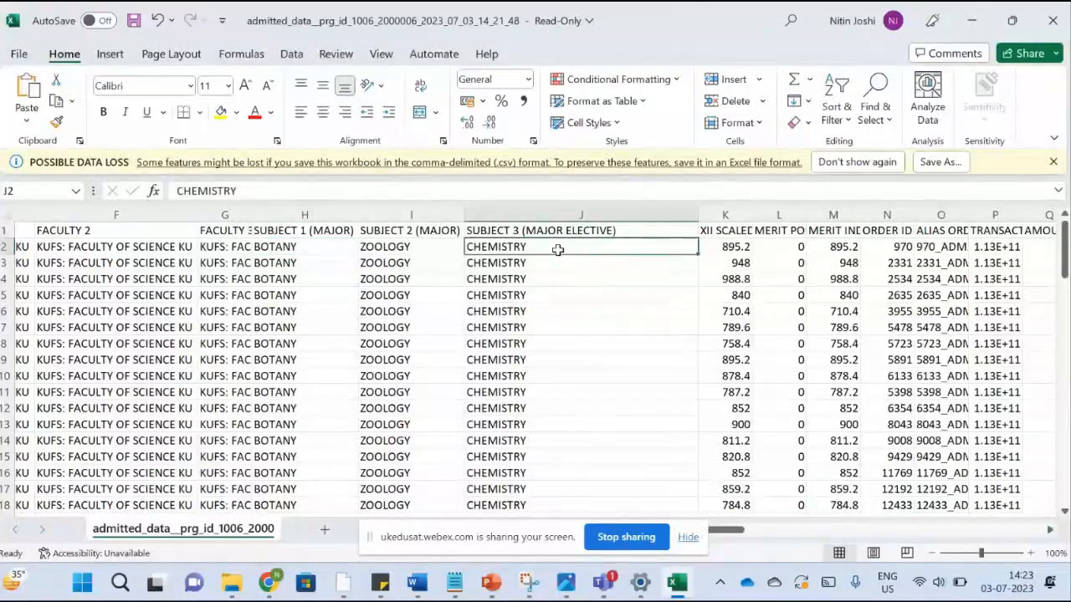
# - Autofit the XII SCALED MARKS, MERIT POINTS and MERIT INDEX columns and select the first record's merit index
pyautogui.doubleClick(753, 213)
pyautogui.click(759, 248)
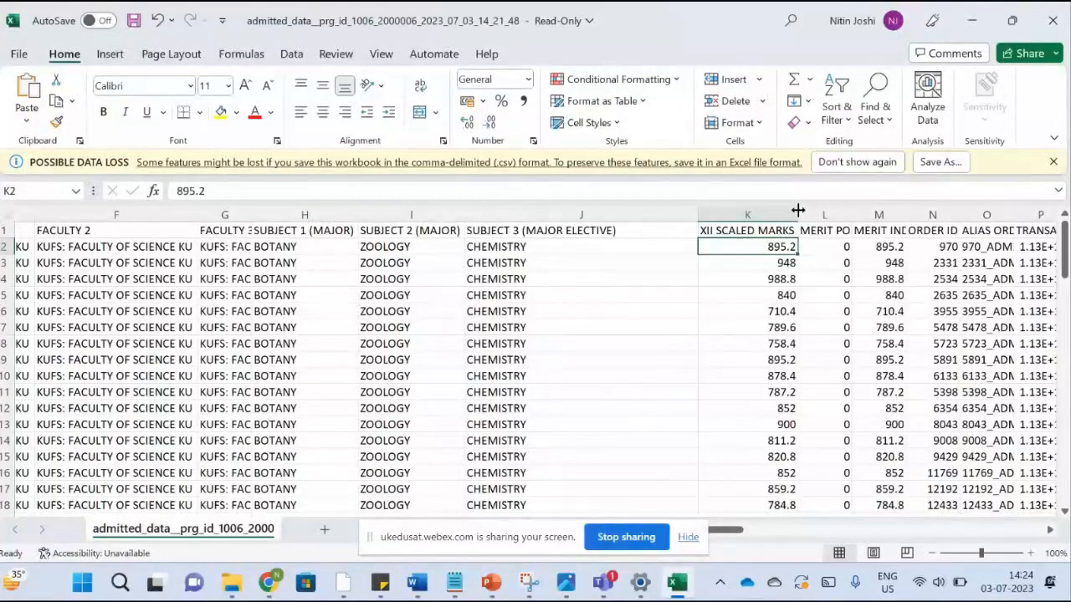
pyautogui.moveTo(852, 213); pyautogui.dragTo(877, 213)
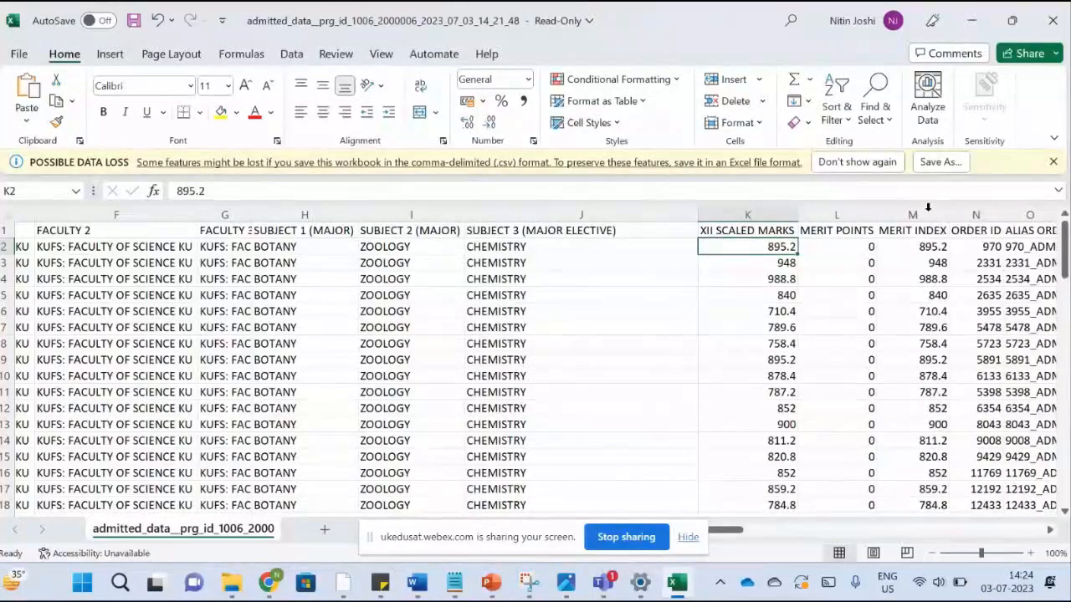
pyautogui.click(913, 250)
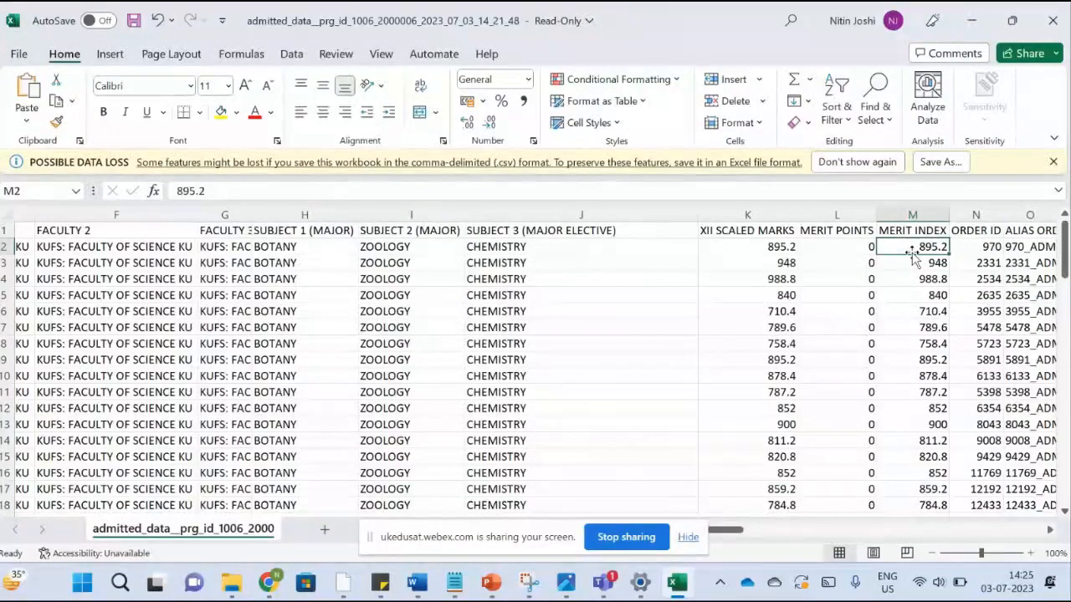
# - Find a record with nonzero merit points and compare its scaled marks, merit points and merit index in row 29
pyautogui.click(853, 250)
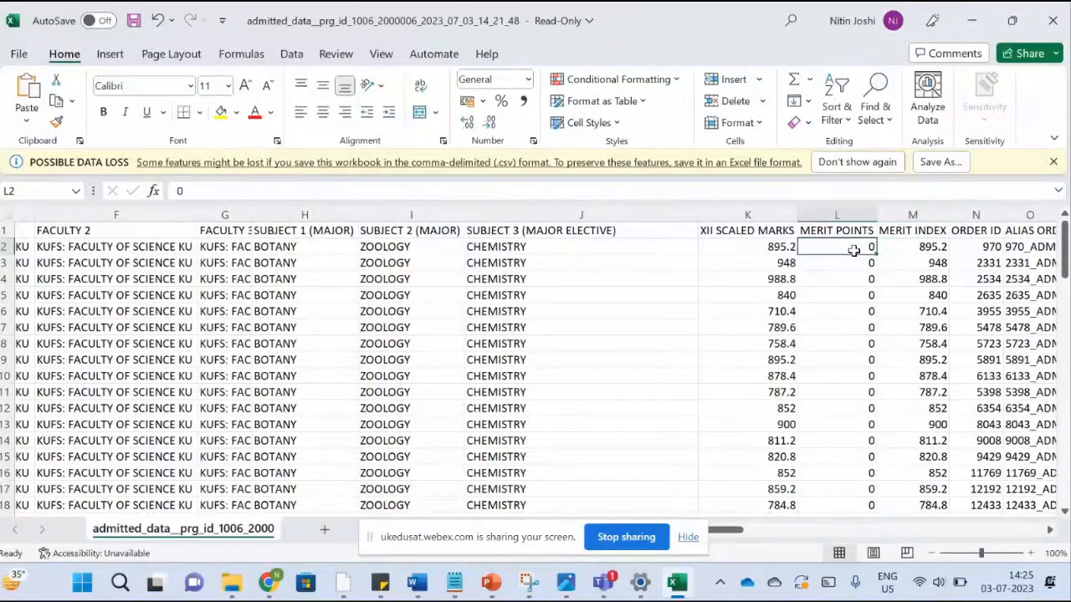
pyautogui.scroll(-3, 839, 404)
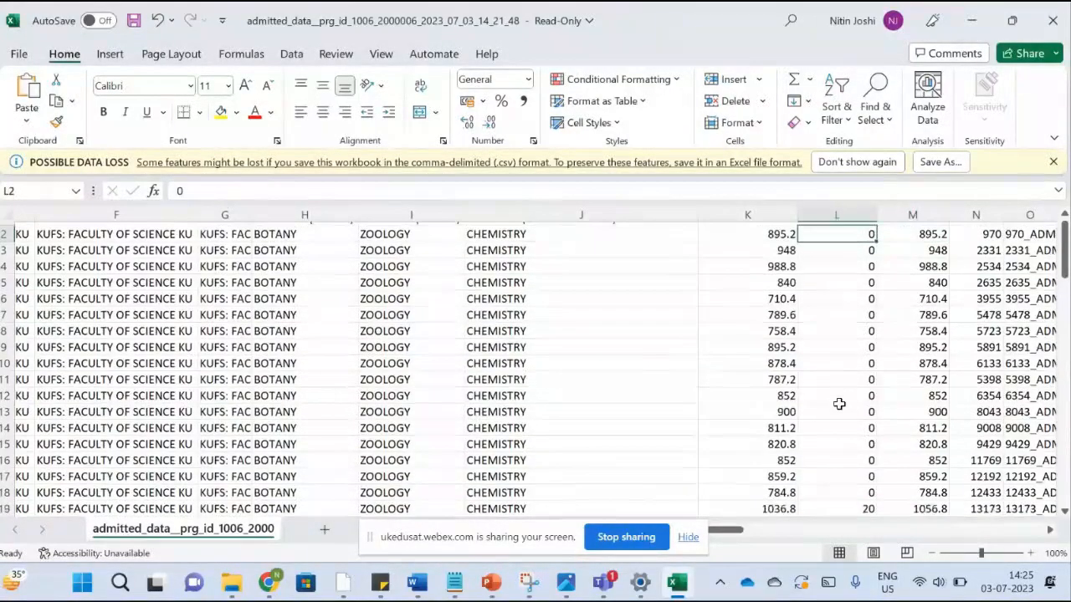
pyautogui.scroll(-4, 839, 404)
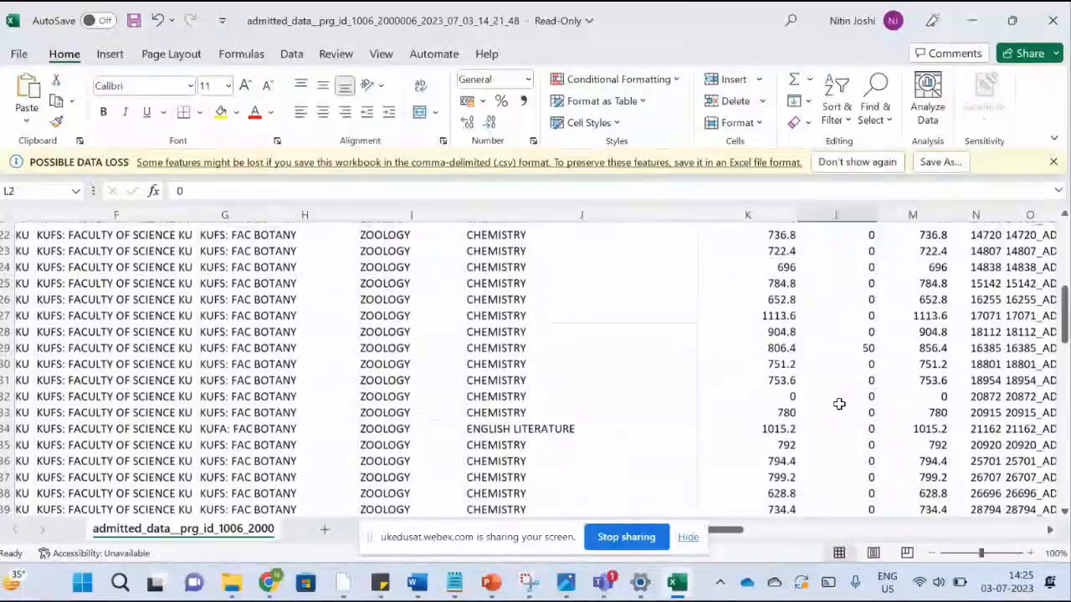
pyautogui.click(831, 351)
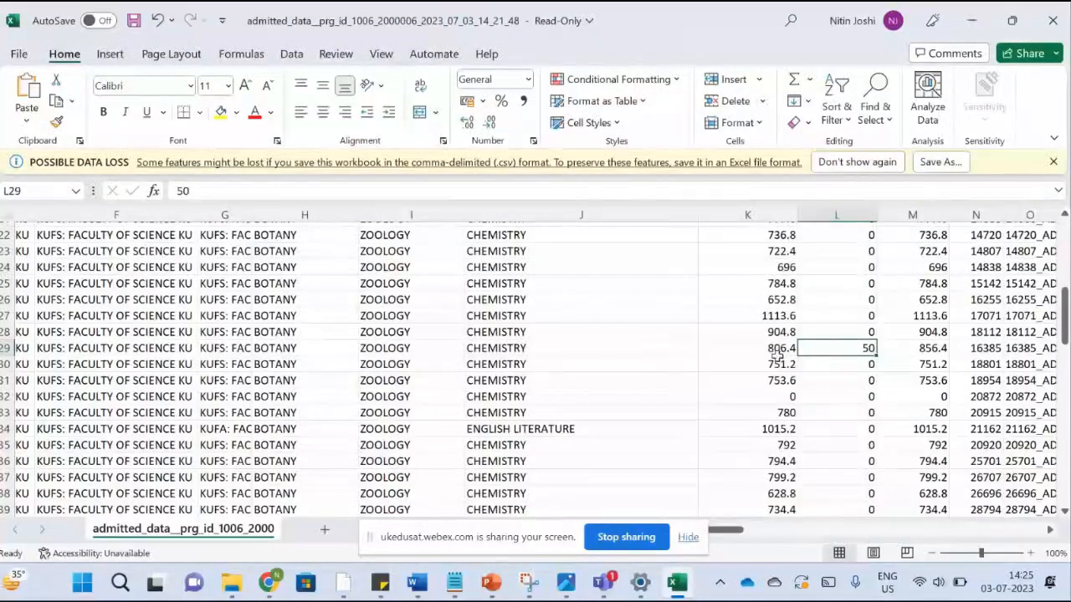
pyautogui.click(939, 358)
pyautogui.click(932, 346)
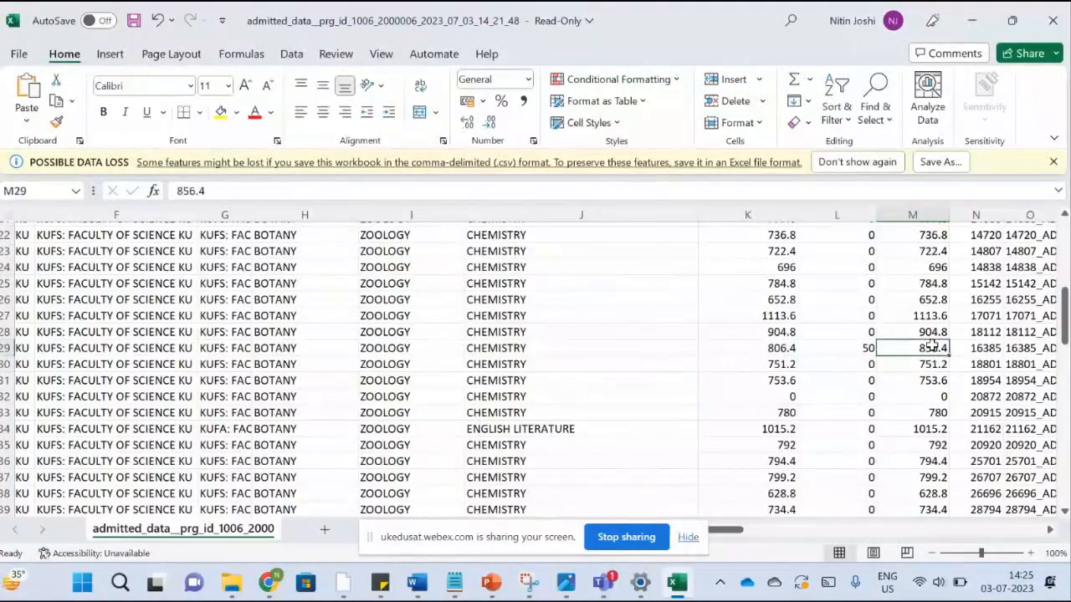
# - Autofit the ALIAS ORDER NUMBER, TRANSACTION ID, AMOUNT PAID and PAYMENT DATE columns
pyautogui.scroll(7, 932, 346)
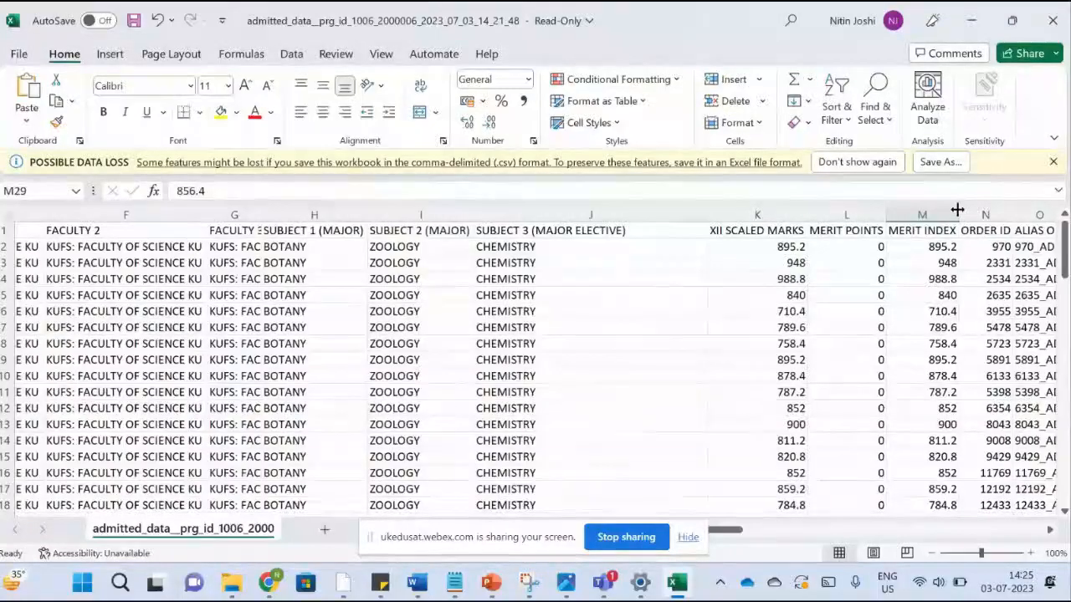
pyautogui.hscroll(2, 958, 209)
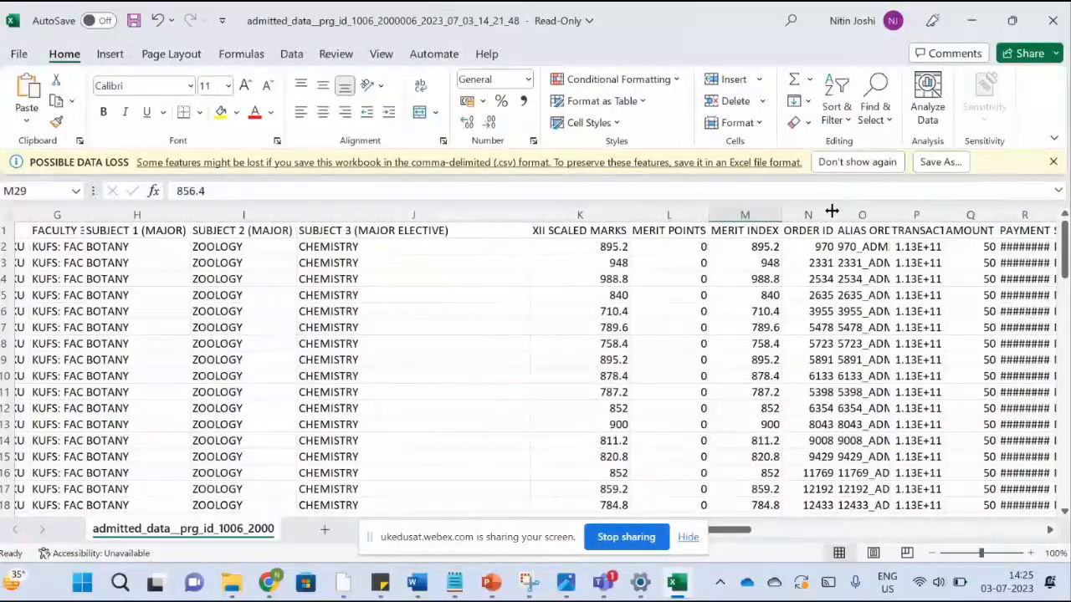
pyautogui.doubleClick(888, 209)
pyautogui.hscroll(2, 932, 280)
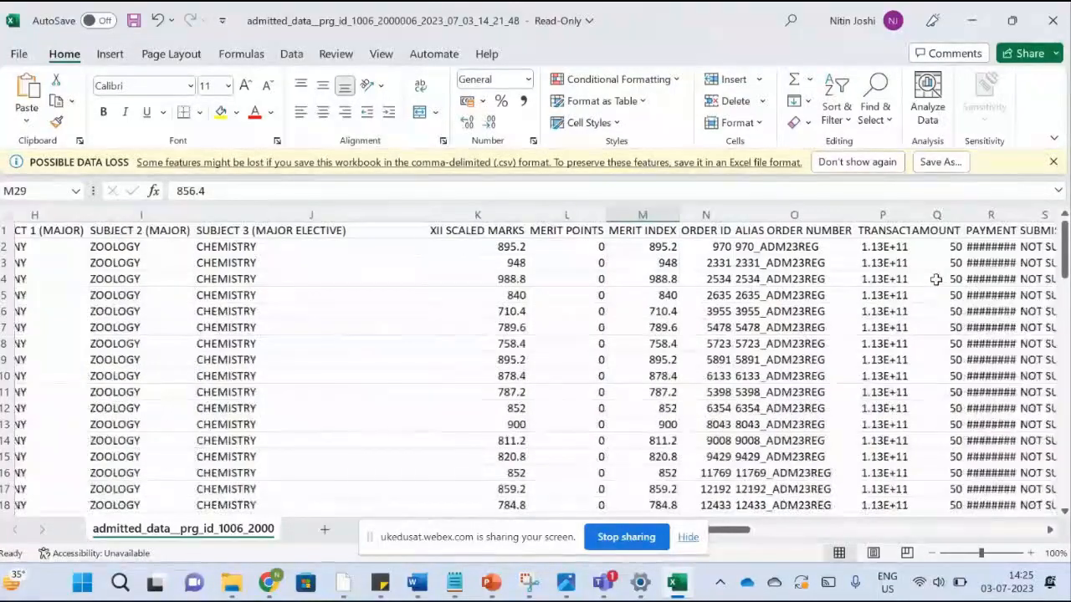
pyautogui.hscroll(3, 936, 279)
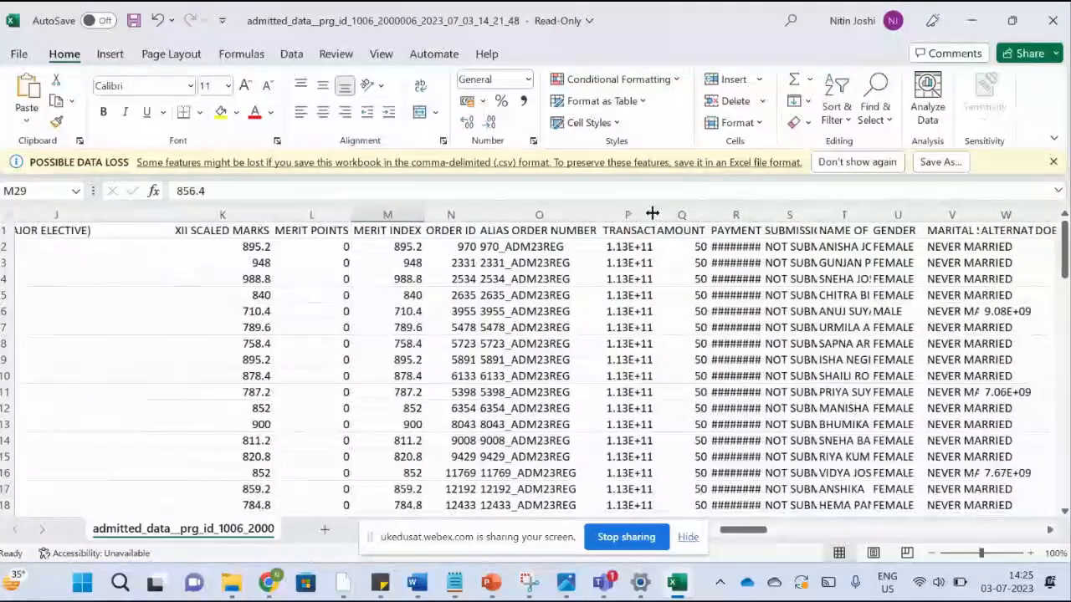
pyautogui.doubleClick(652, 214)
pyautogui.doubleClick(746, 214)
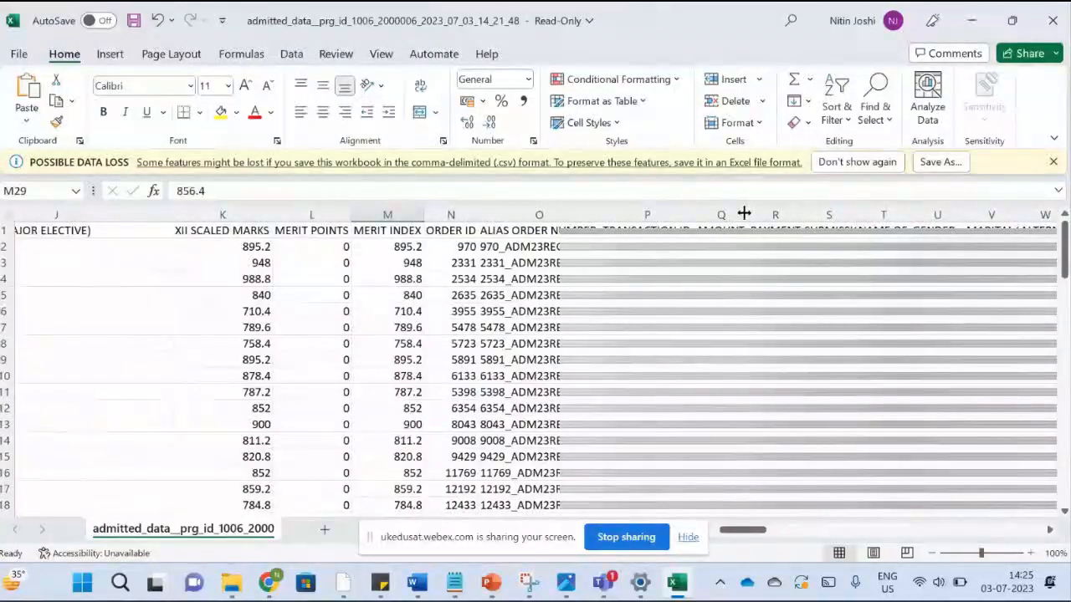
pyautogui.doubleClick(744, 214)
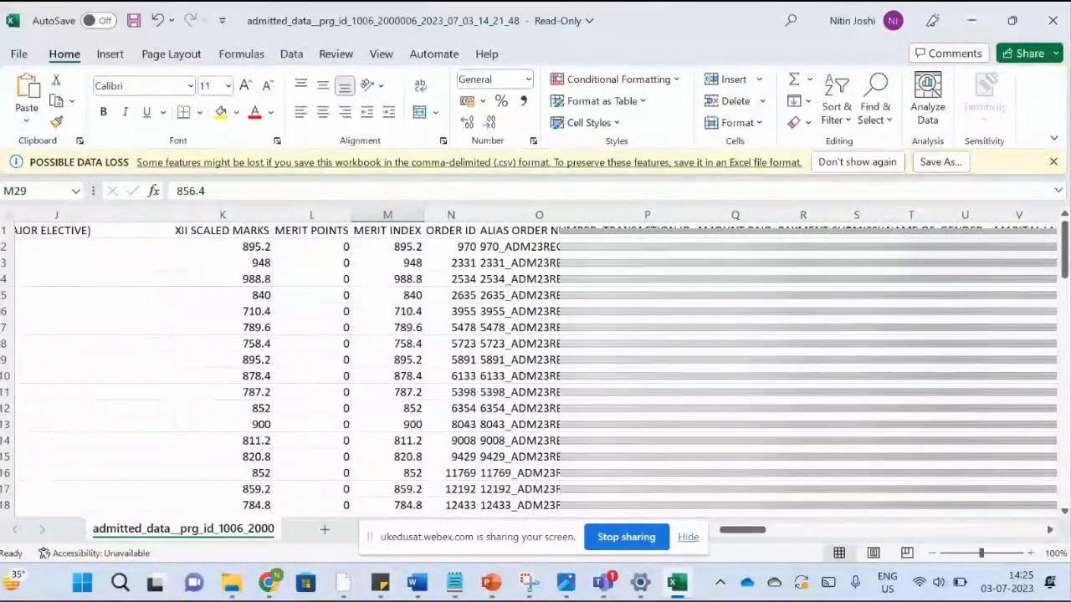
pyautogui.doubleClick(831, 214)
# - Autofit the SUBMISSION STATUS and NAME OF THE APPLICANT columns
pyautogui.hscroll(4, 536, 360)
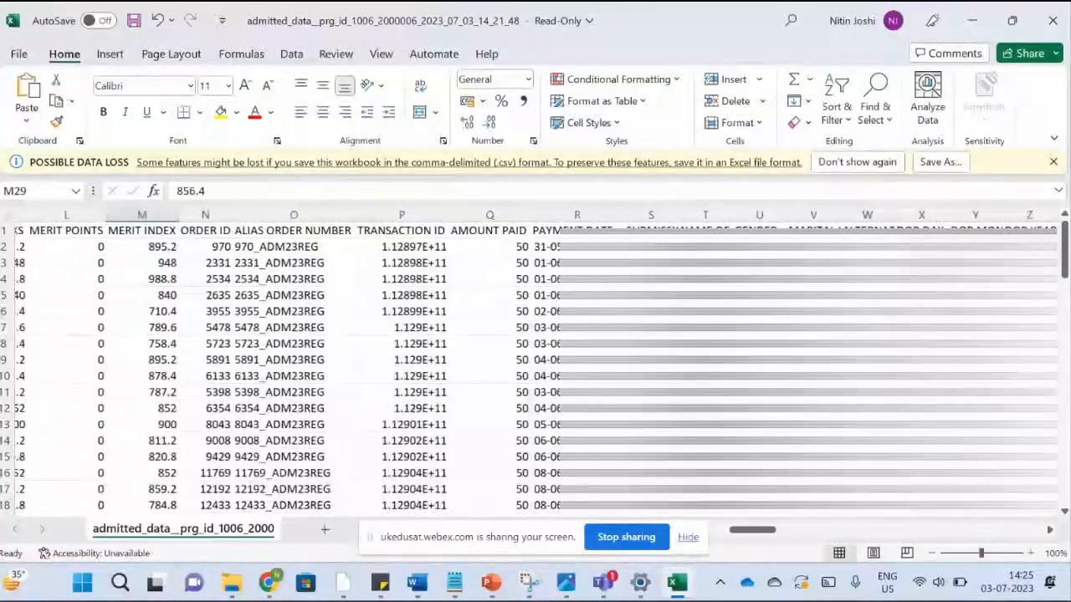
pyautogui.doubleClick(678, 214)
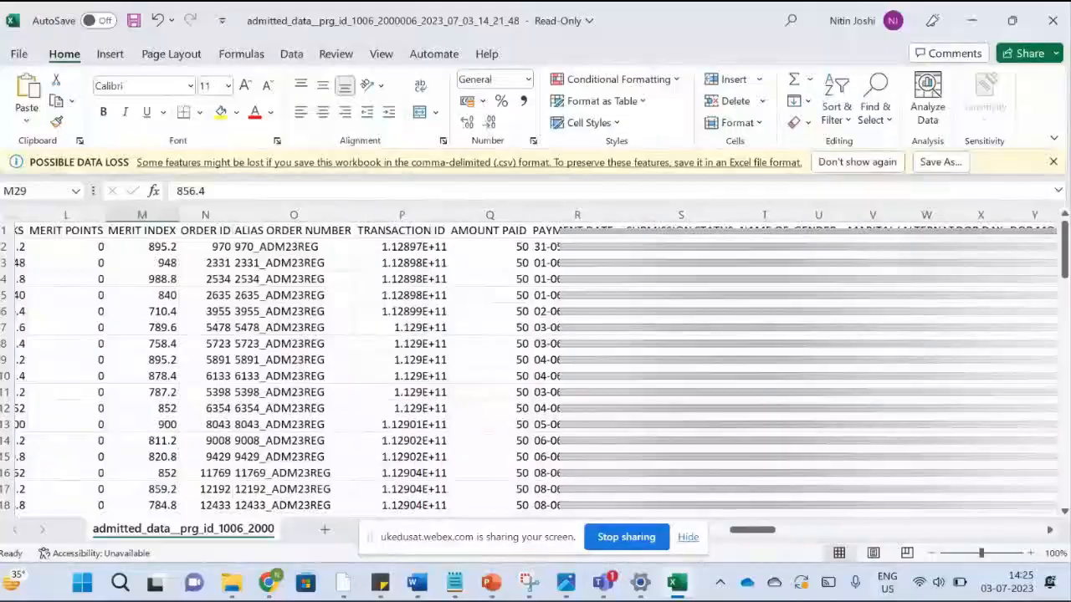
pyautogui.hscroll(3, 626, 215)
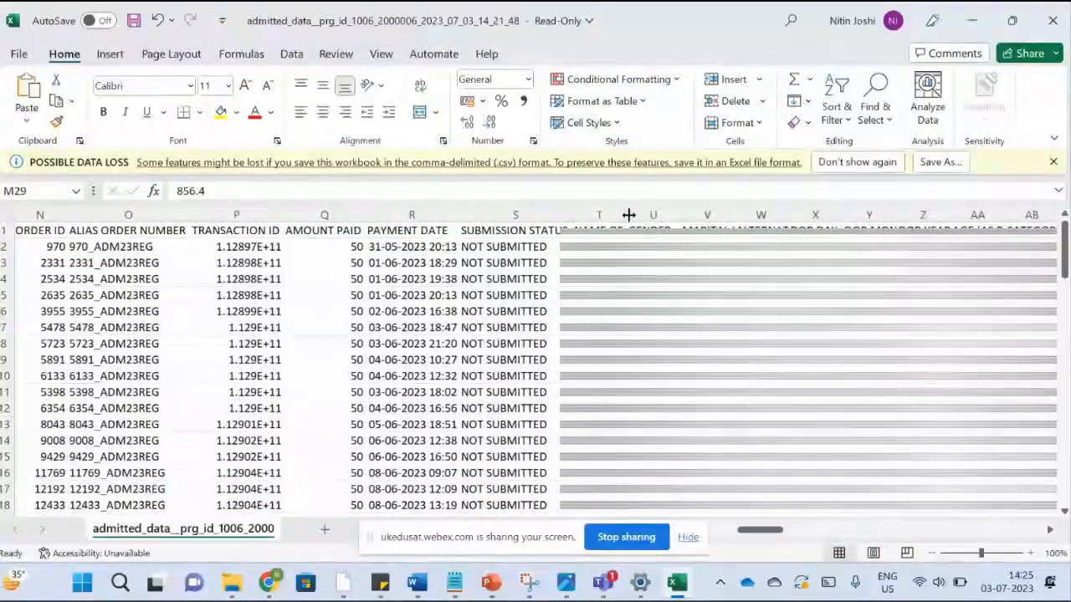
pyautogui.doubleClick(626, 214)
# - Review the header row's field names one by one from MARITAL STATUS through FATHER OFFICE ADDRESS
pyautogui.click(790, 229)
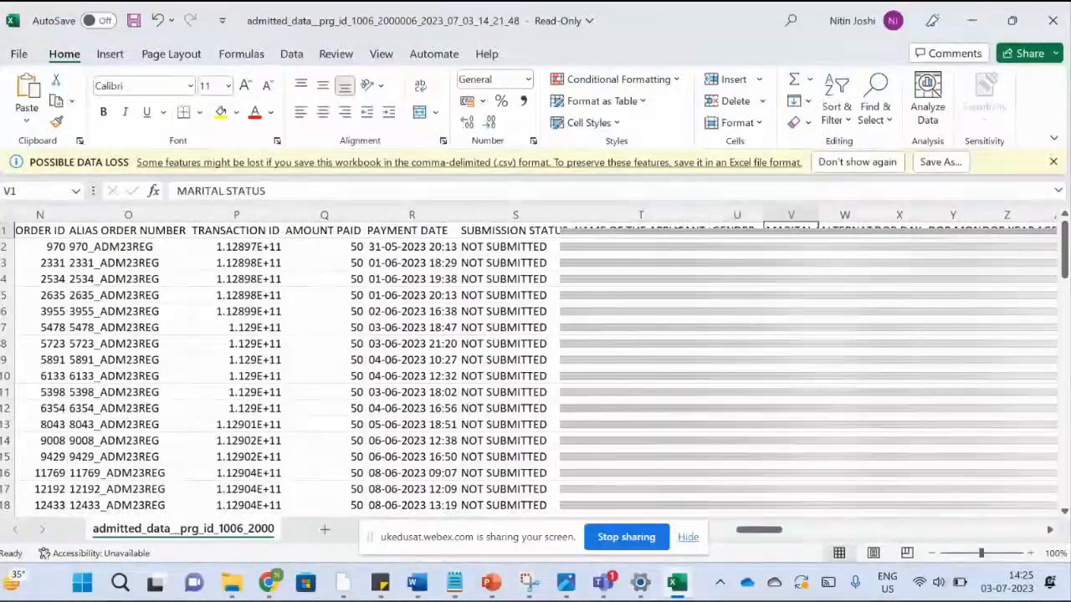
pyautogui.press('Right')
pyautogui.press('Right')
pyautogui.press('Right')
pyautogui.press('Right')
pyautogui.press('Right')
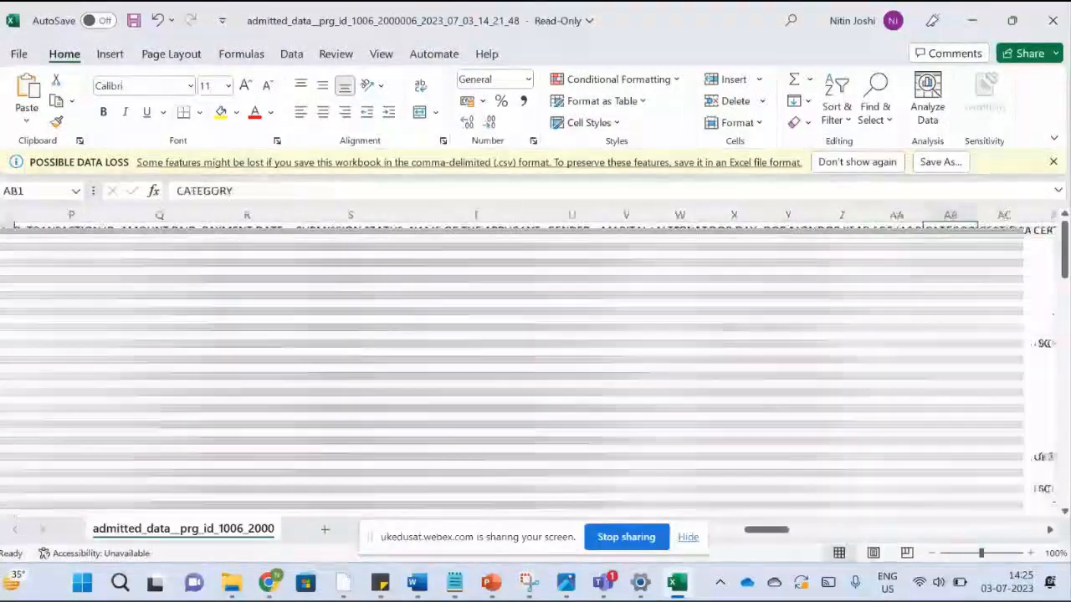
pyautogui.press('Right')
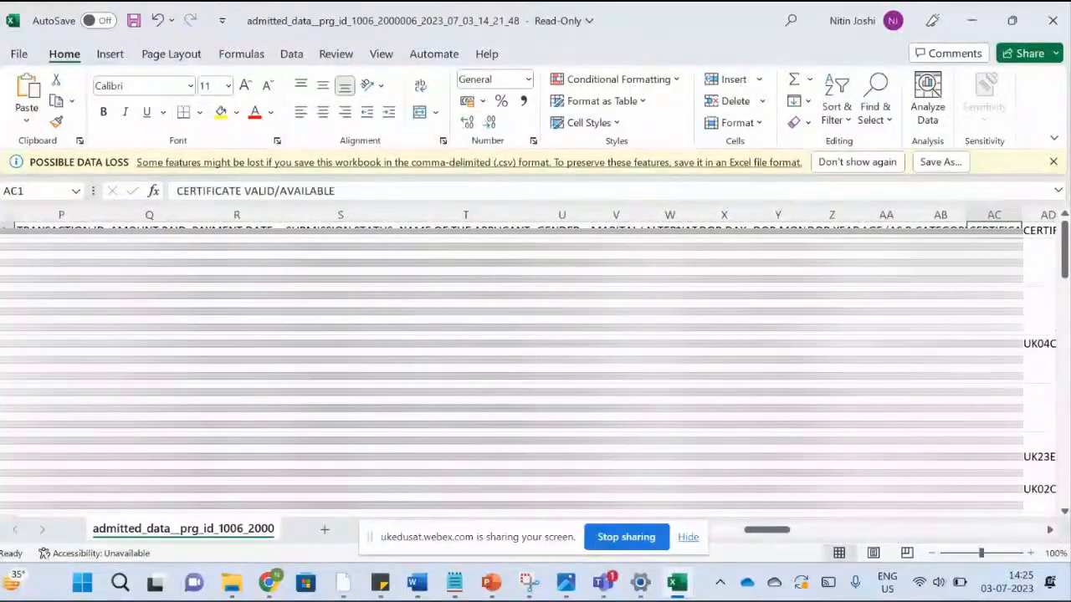
pyautogui.press('Right')
pyautogui.press('Right')
pyautogui.press('Right')
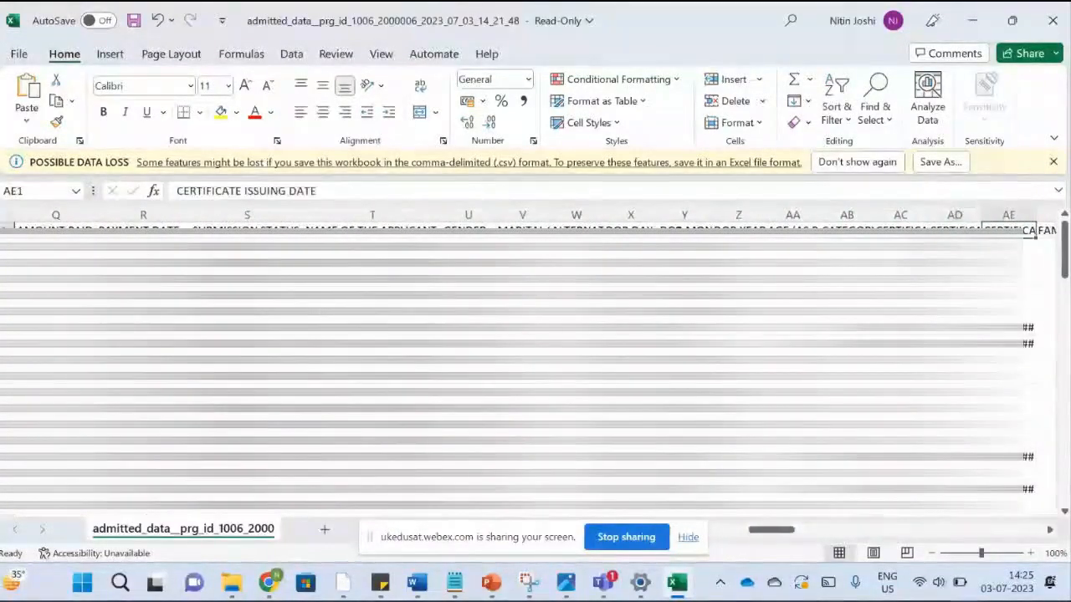
pyautogui.press('Right')
pyautogui.press('Right')
pyautogui.press('Right')
pyautogui.press('Right')
pyautogui.press('Right')
pyautogui.press('Right')
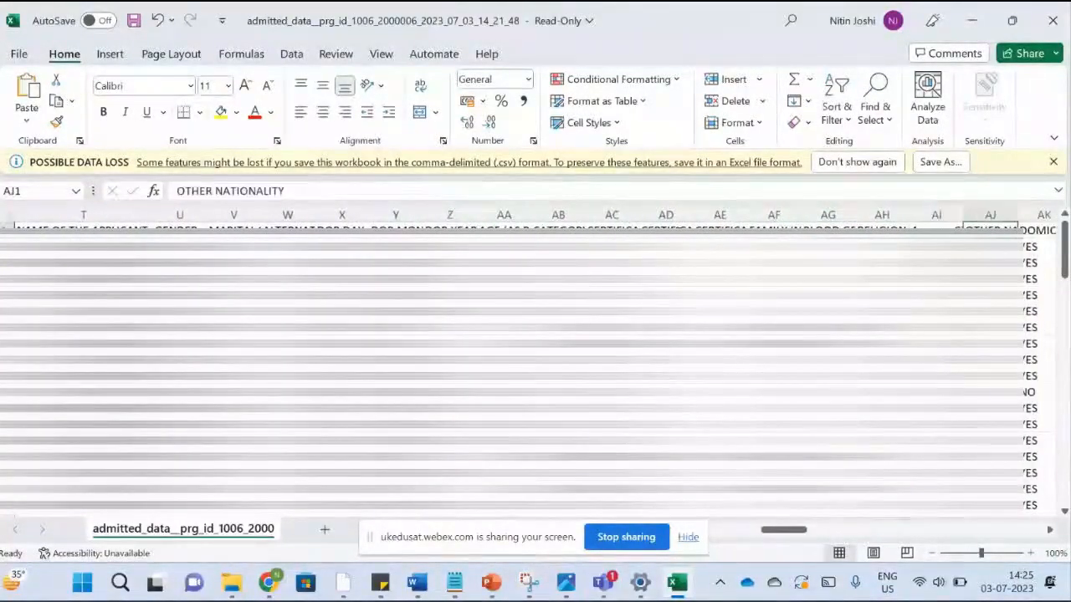
pyautogui.press('Right')
pyautogui.press('Right')
pyautogui.press('Right')
pyautogui.press('Right')
pyautogui.press('Right')
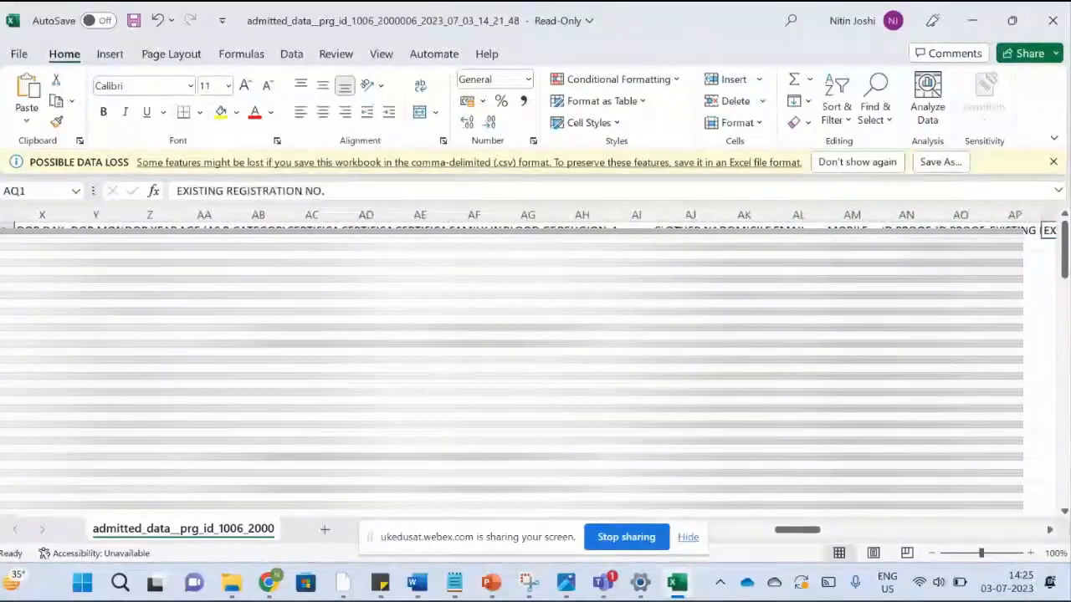
pyautogui.press('Right')
pyautogui.press('Right')
pyautogui.press('Right')
pyautogui.press('Right')
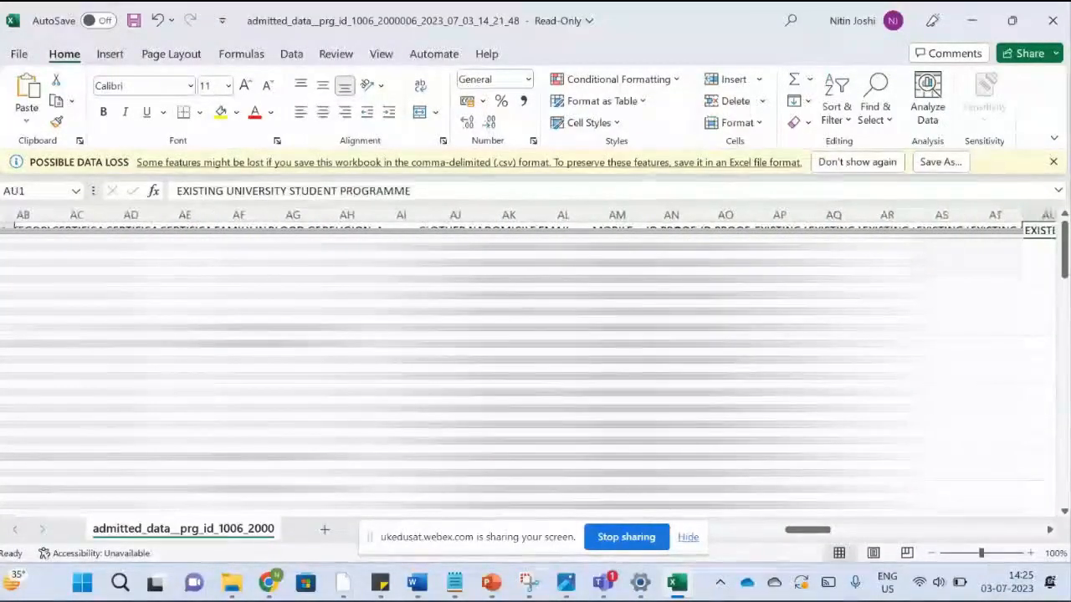
pyautogui.press('Right')
pyautogui.press('Right')
pyautogui.press('Right')
pyautogui.press('Right')
pyautogui.press('Right')
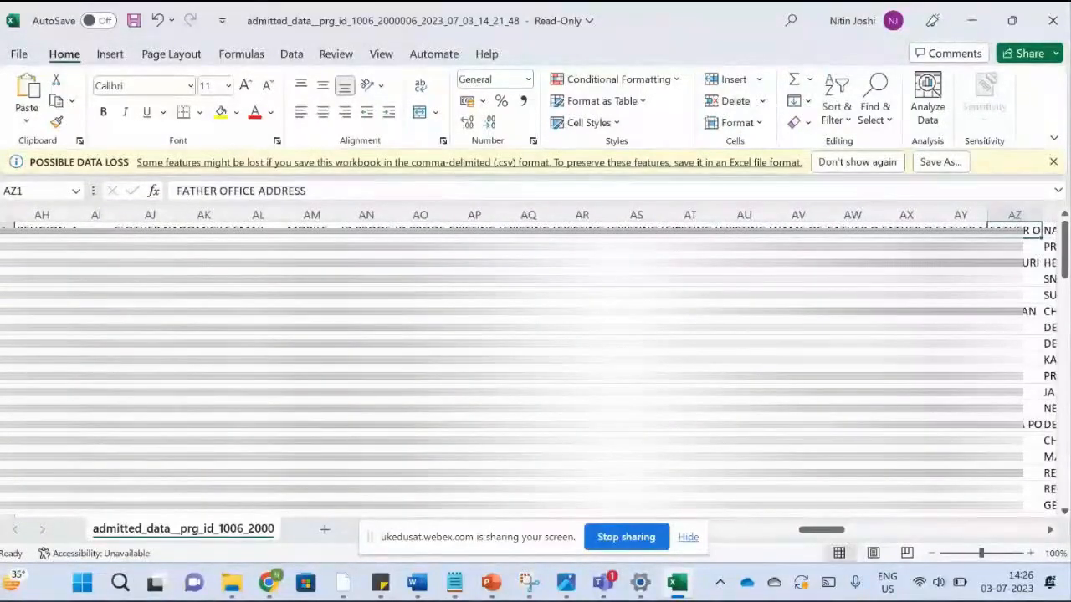
# - Autofit the NAME OF FATHER column and clear the column selection
pyautogui.doubleClick(825, 213)
pyautogui.click(825, 211)
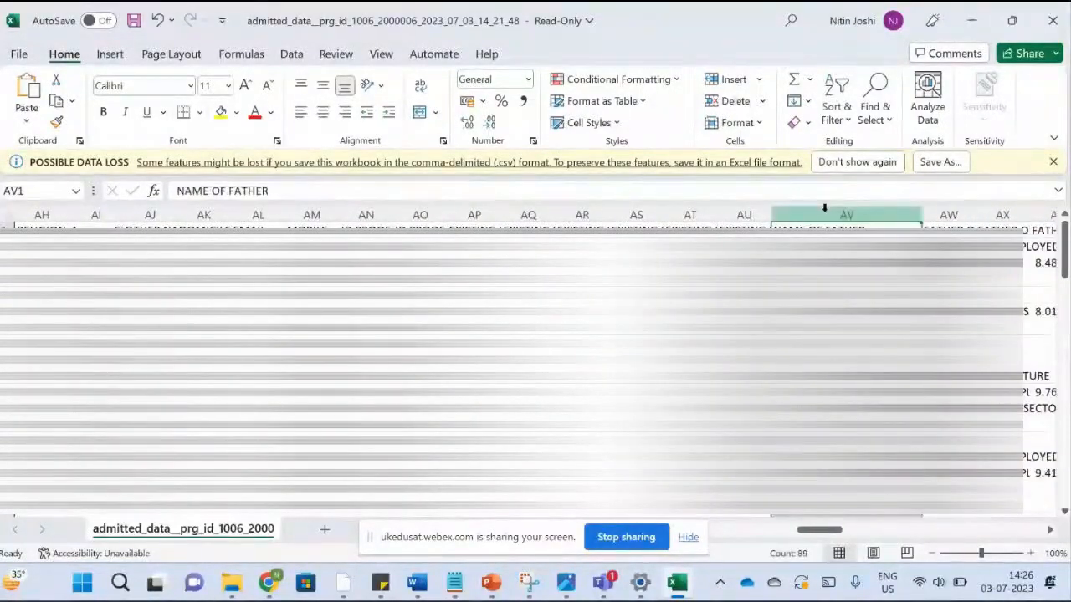
pyautogui.click(691, 279)
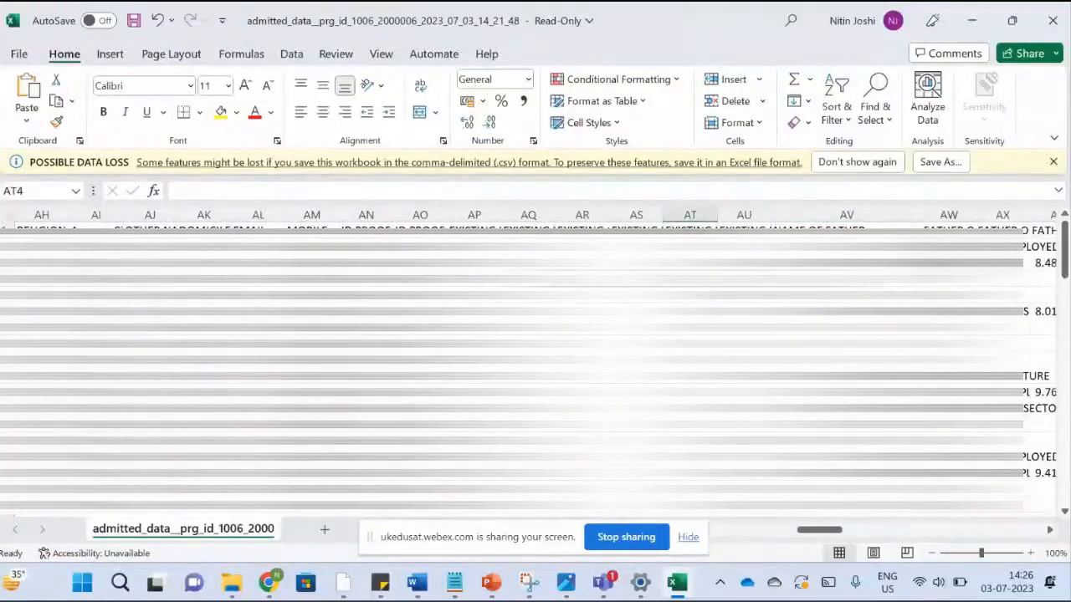
# - Autofit the FATHER QUALIFICATION and FATHER OCCUPATION columns
pyautogui.press('Right')
pyautogui.press('Right')
pyautogui.press('Right')
pyautogui.press('Right')
pyautogui.press('Right')
pyautogui.press('Right')
pyautogui.press('Right')
pyautogui.press('Right')
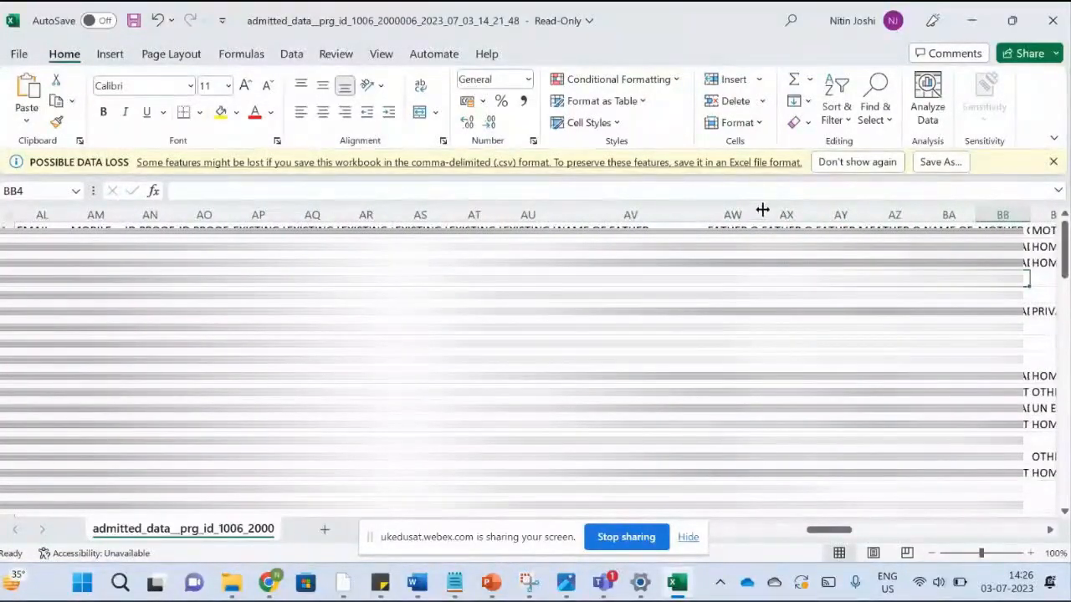
pyautogui.doubleClick(762, 209)
pyautogui.doubleClick(887, 215)
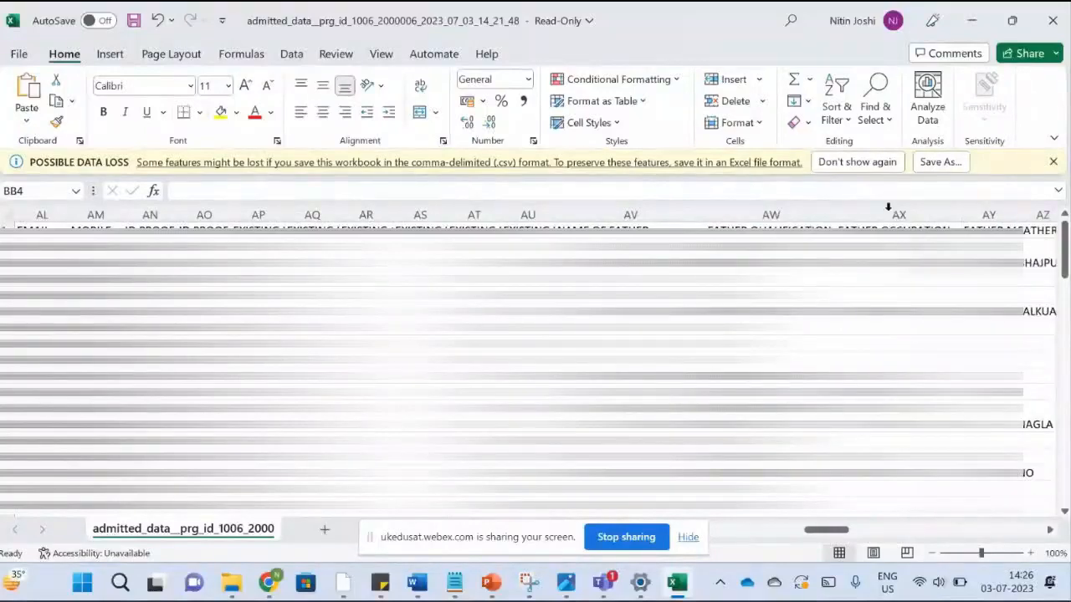
# - Autofit the X RESULT STATUS, X PASSING YEAR and X PERCENTAGE columns
pyautogui.hscroll(5, 536, 359)
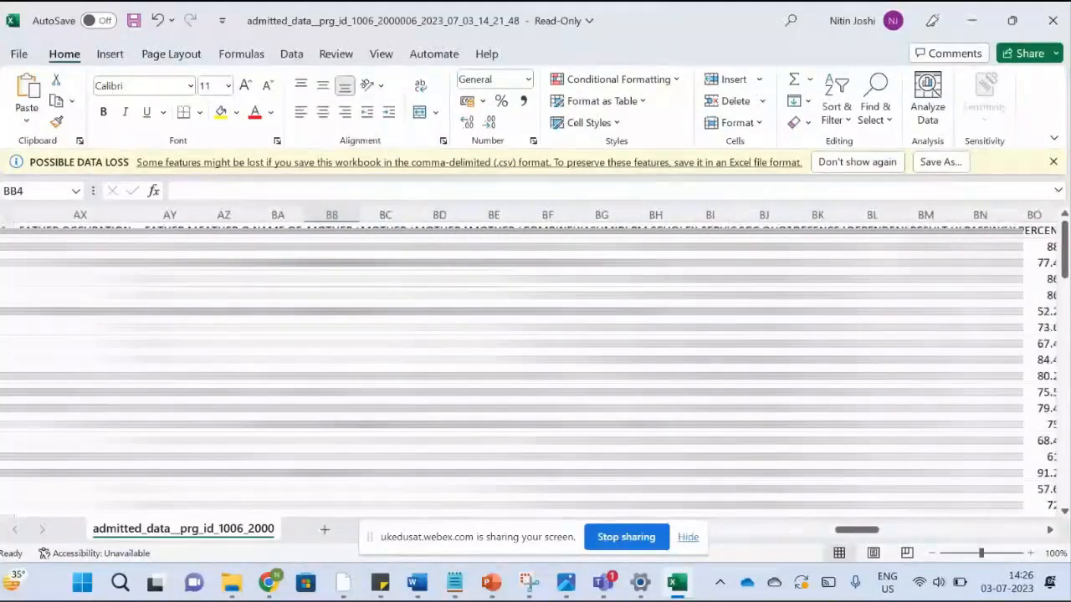
pyautogui.hscroll(3, 536, 360)
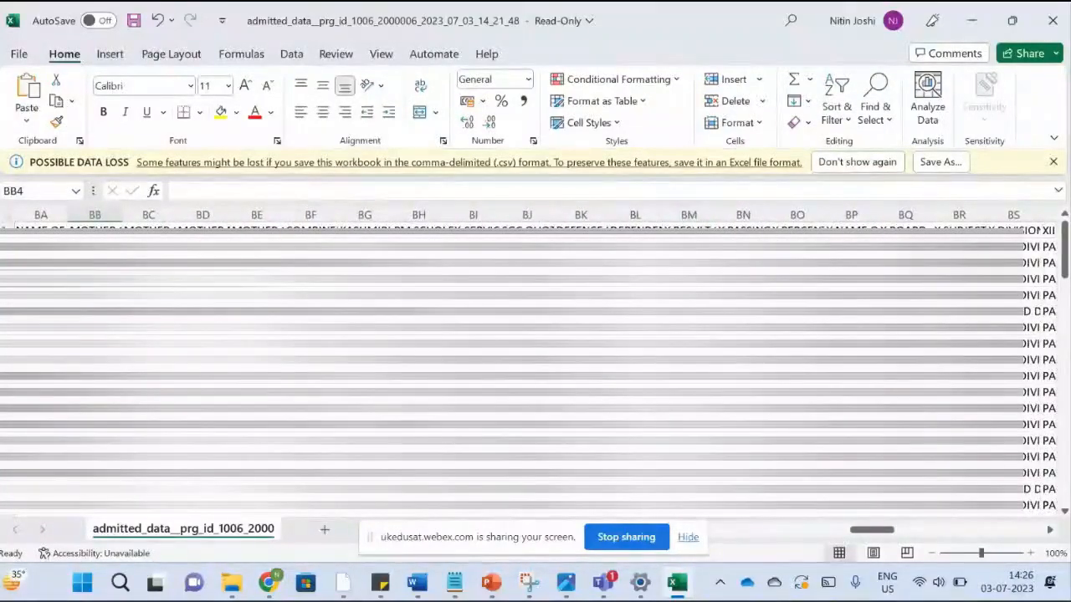
pyautogui.click(714, 209)
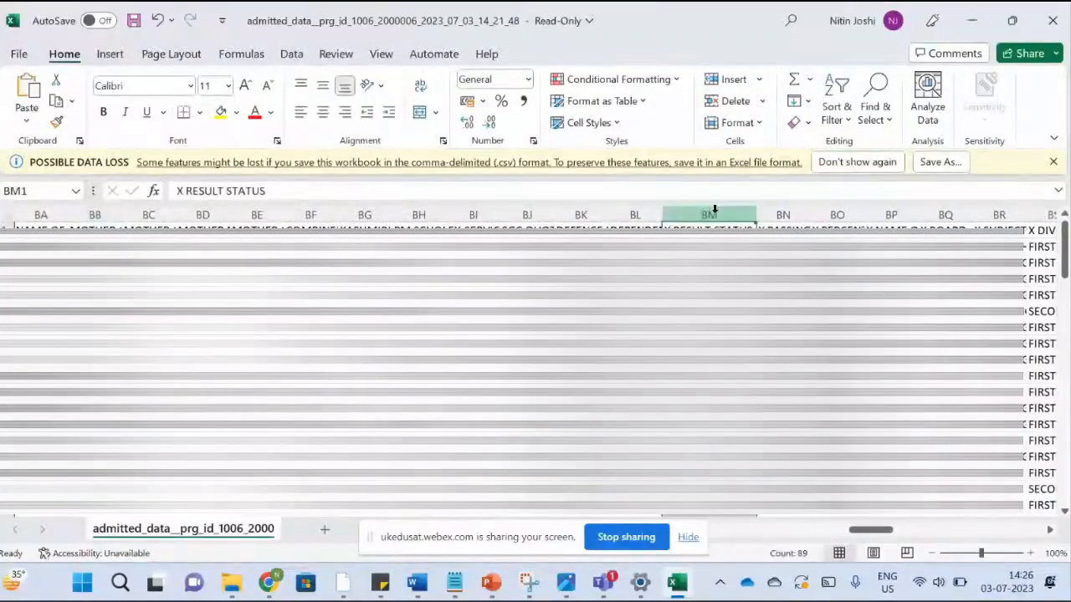
pyautogui.doubleClick(809, 219)
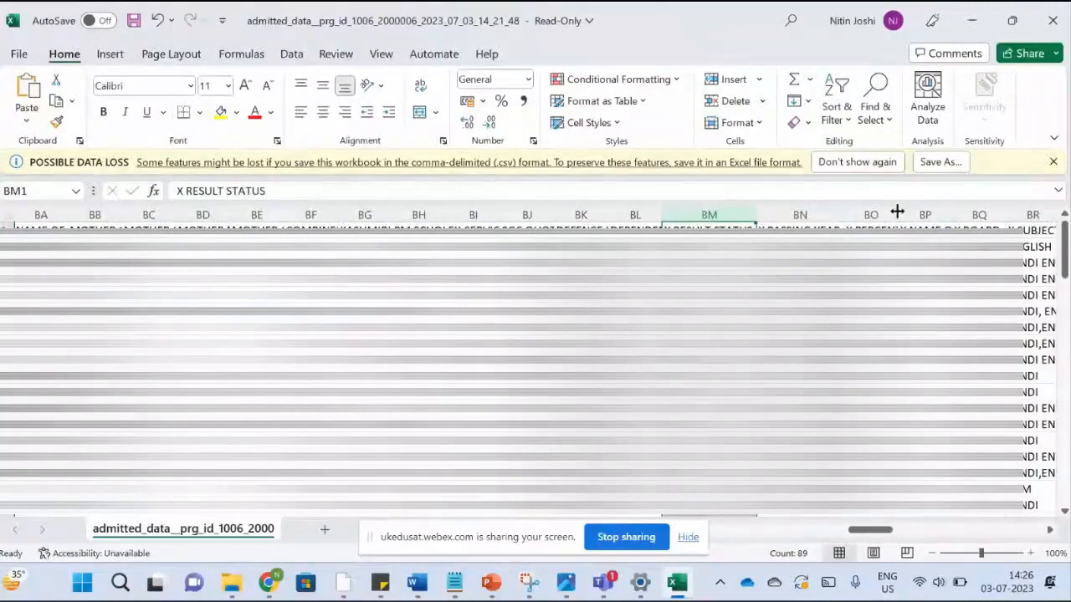
# - Examine the remaining class X, class XII and participation columns, and select the MERIT INDEX header cell
pyautogui.hscroll(5, 897, 212)
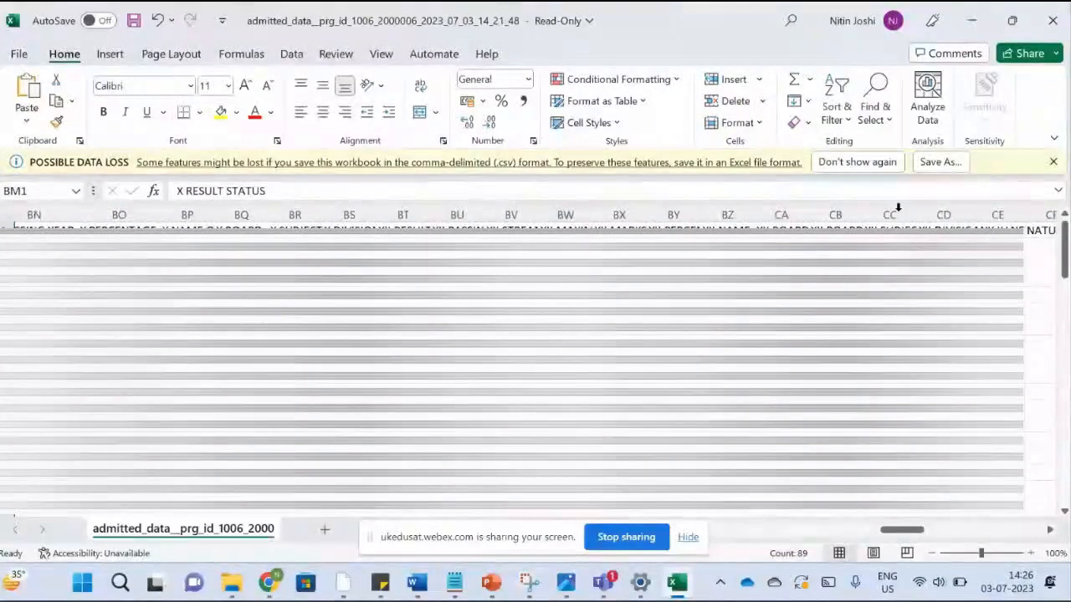
pyautogui.hscroll(1, 899, 207)
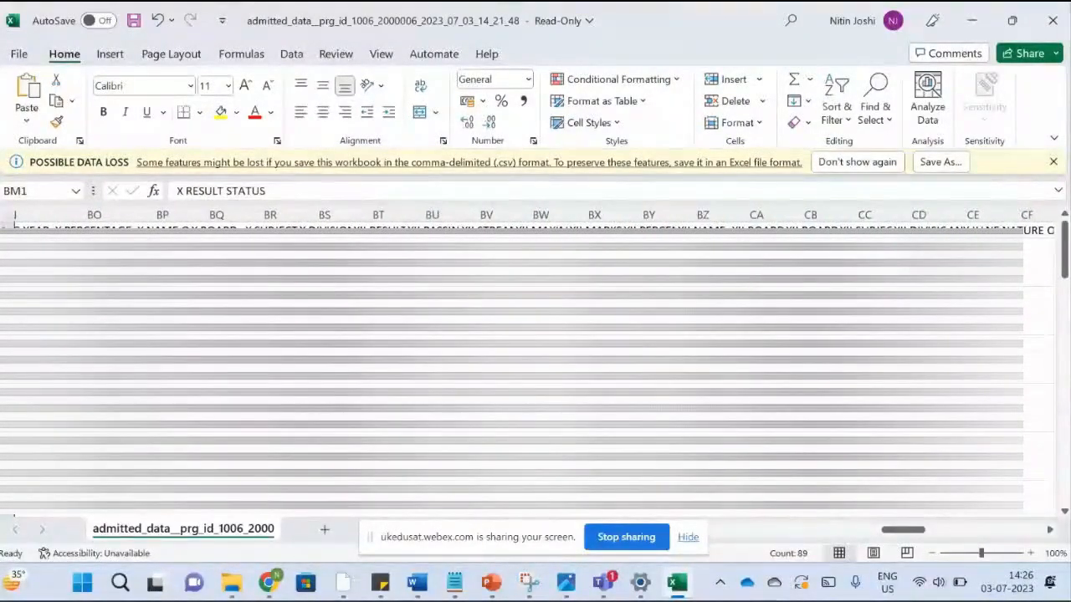
pyautogui.hscroll(5, 535, 360)
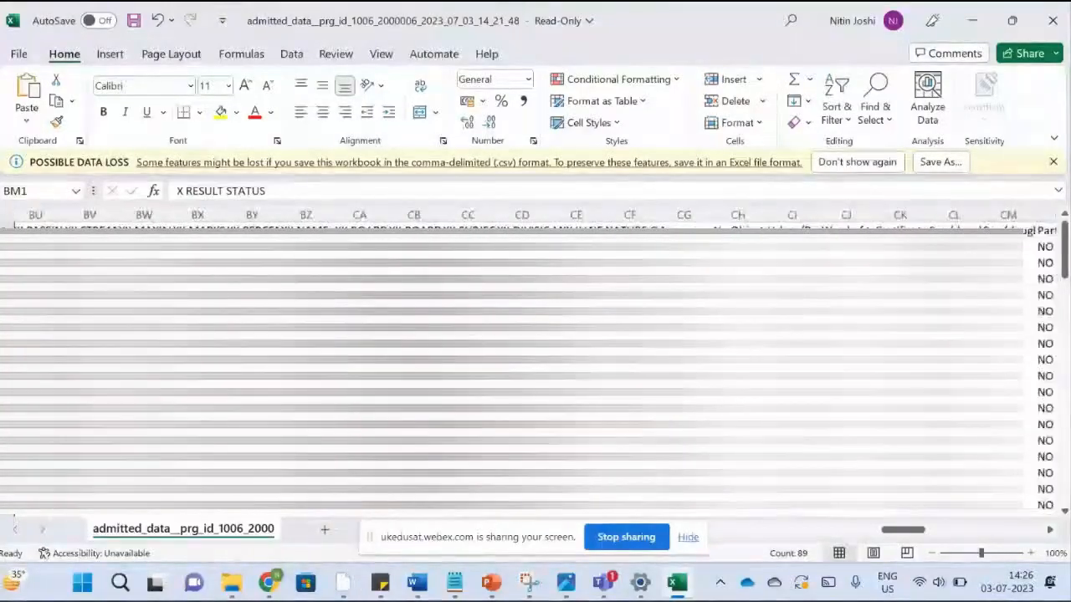
pyautogui.hscroll(6, 536, 360)
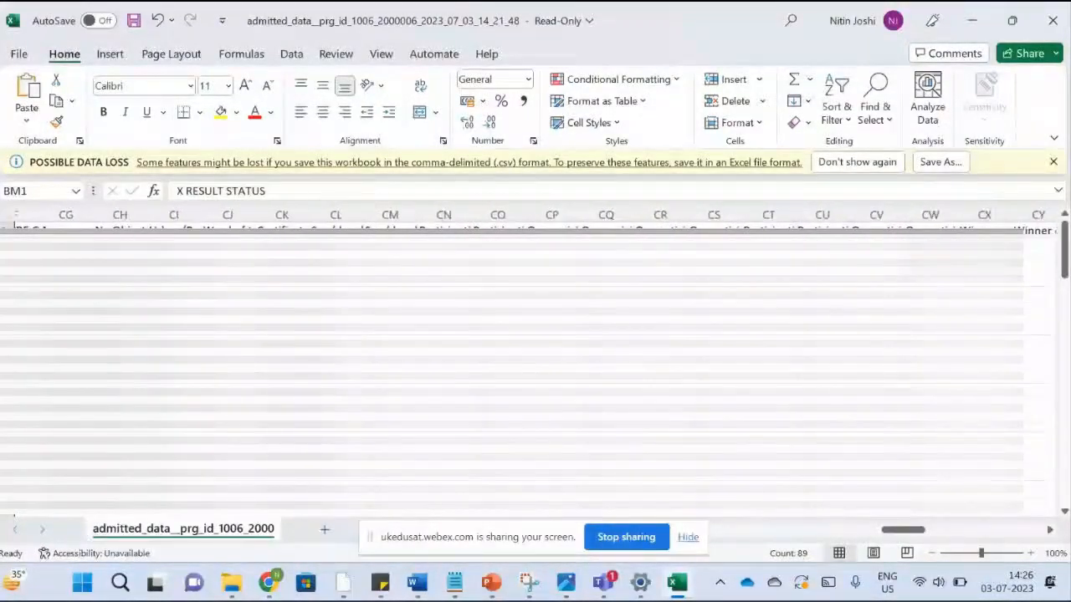
pyautogui.hscroll(-15, 536, 359)
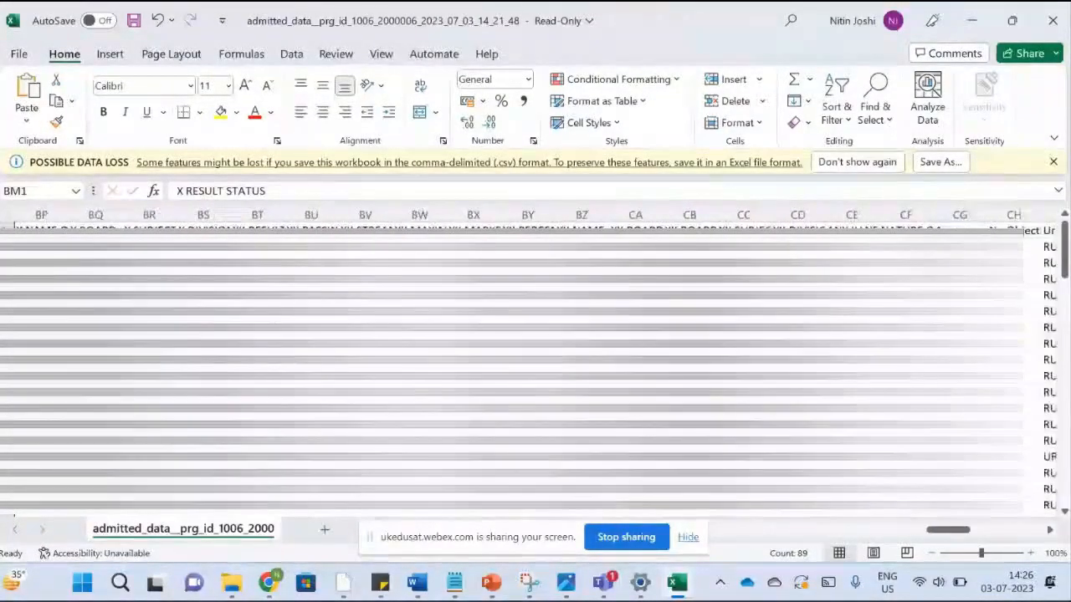
pyautogui.hscroll(-14, 536, 360)
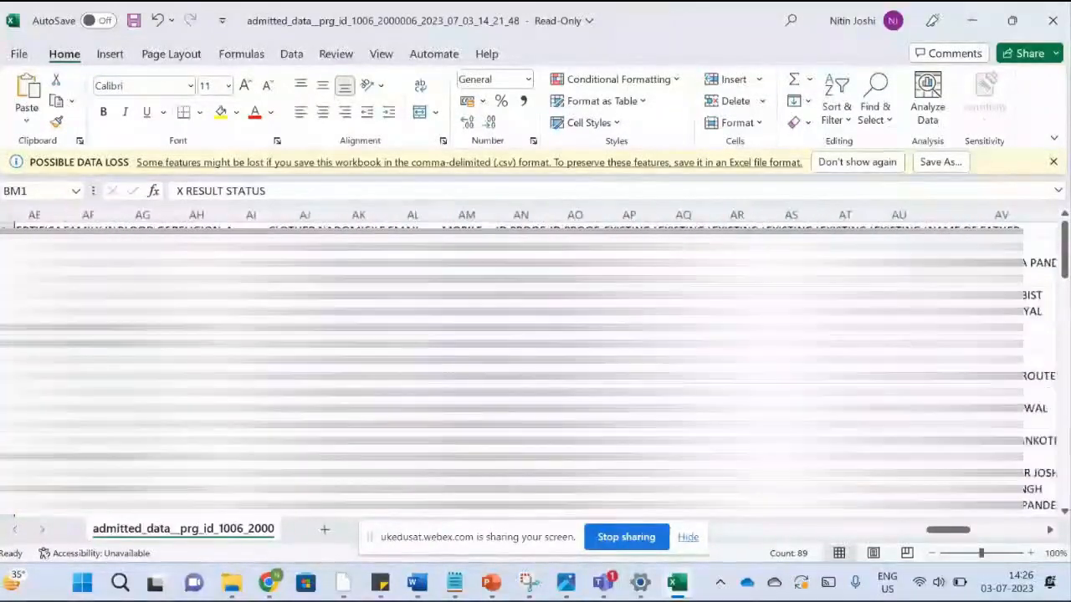
pyautogui.hscroll(-10, 536, 360)
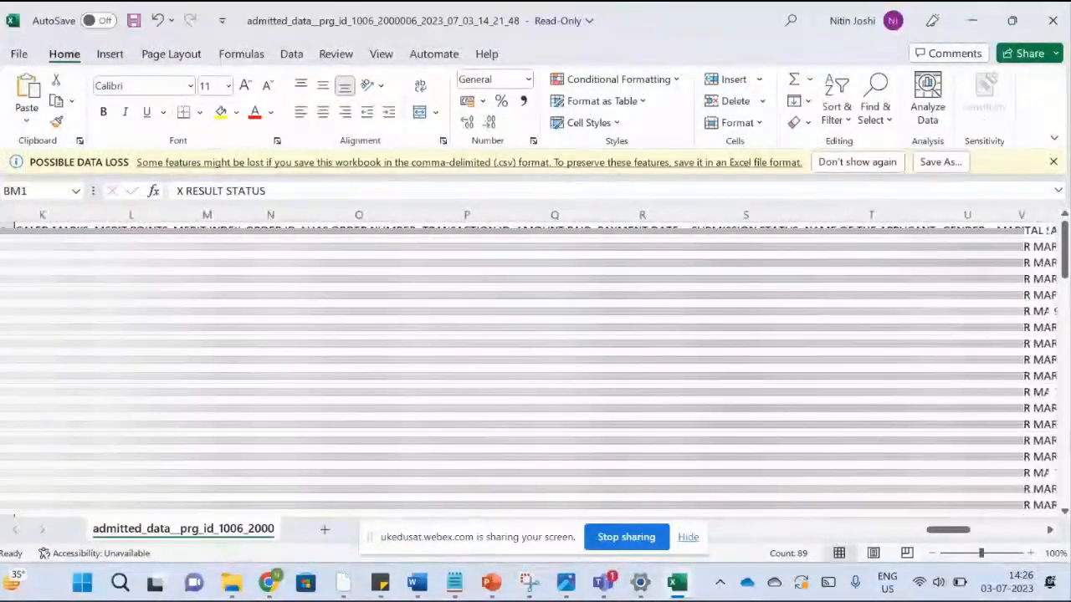
pyautogui.hscroll(-6, 535, 359)
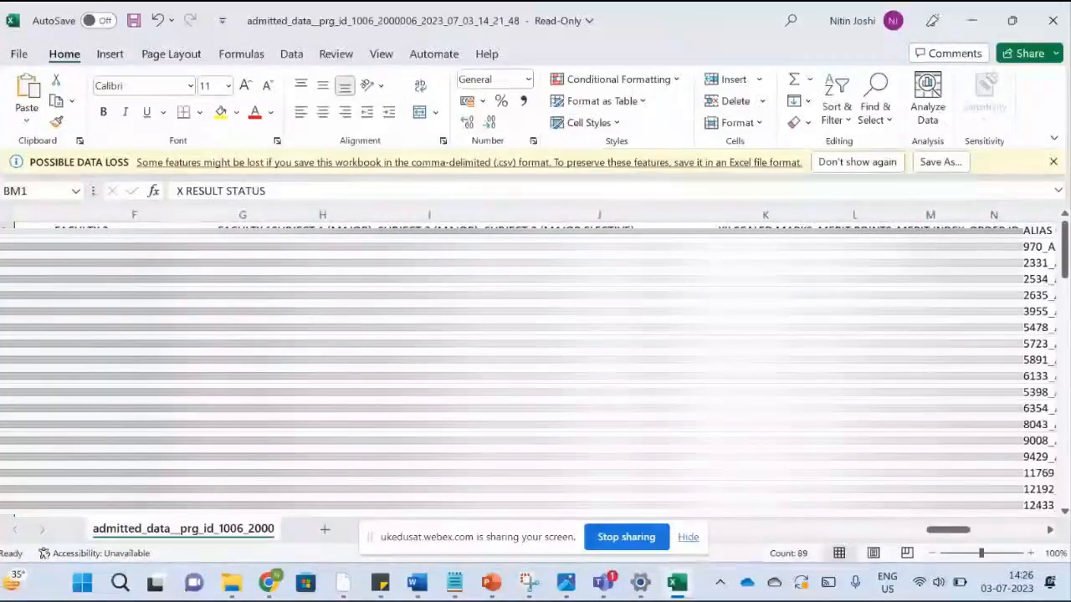
pyautogui.hscroll(1, 536, 360)
pyautogui.click(825, 230)
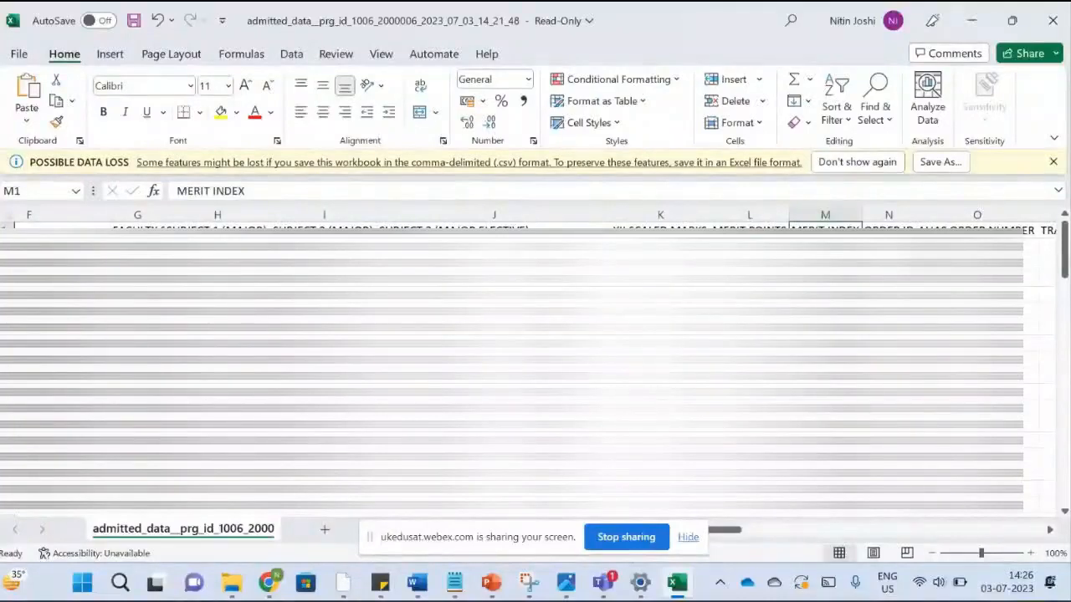
# - Switch to the Samarth admission portal in the browser and open the Review and Process applications list
pyautogui.hotkey('alt', 'Tab')
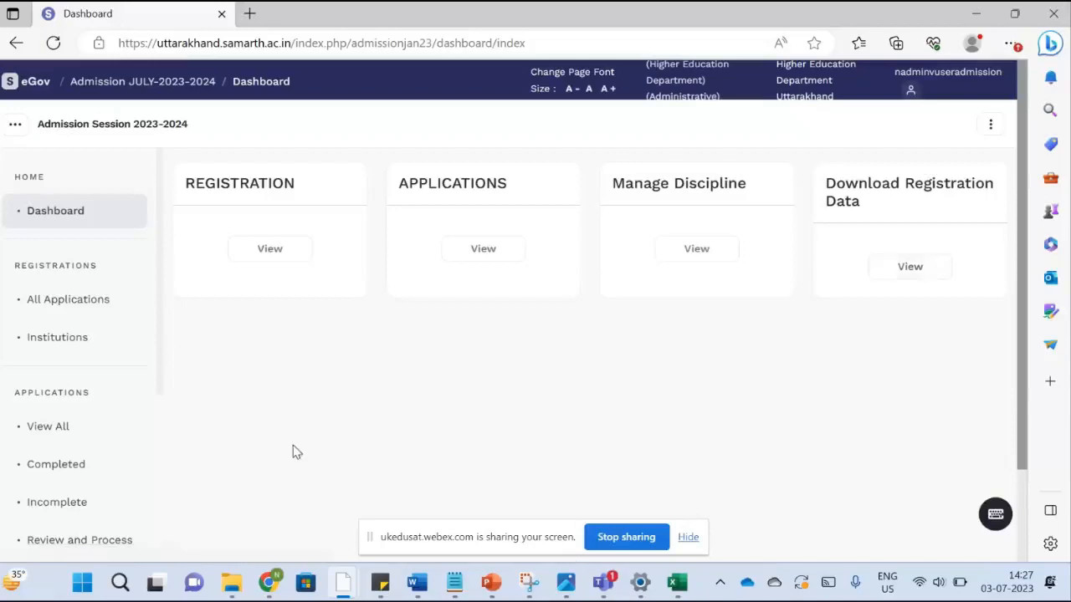
pyautogui.scroll(-2, 293, 452)
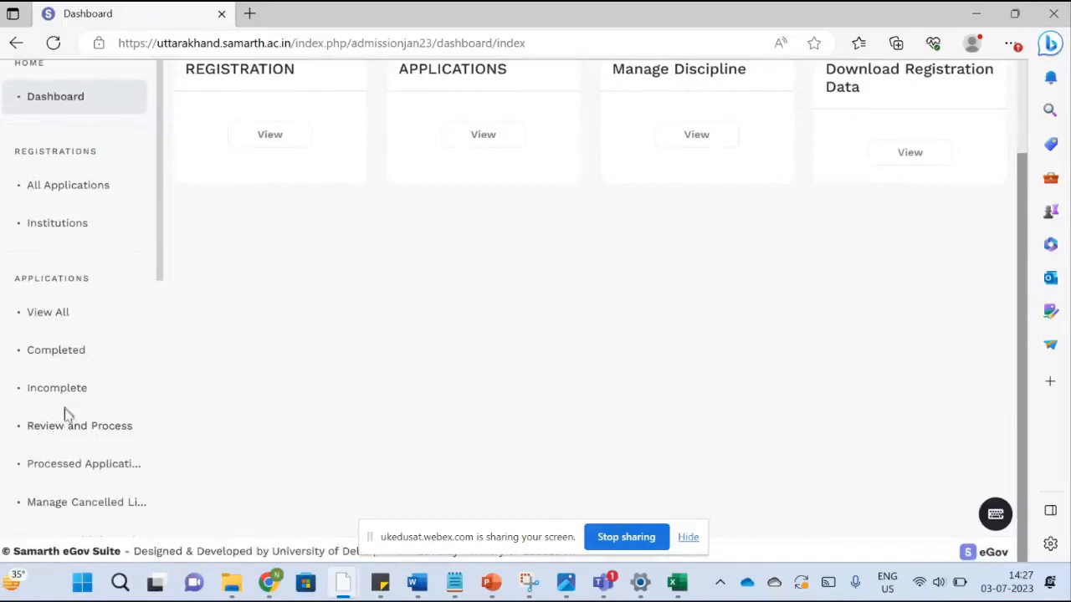
pyautogui.click(71, 435)
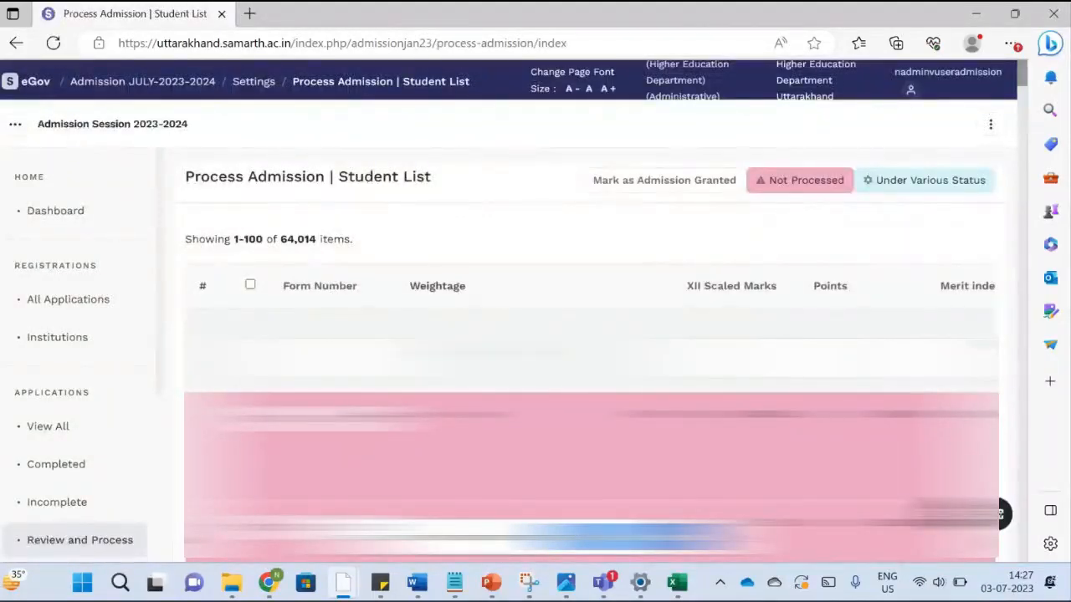
# - Examine the Process Admission student list's columns and filters from Form Number through Amount Paid
pyautogui.scroll(-1, 586, 335)
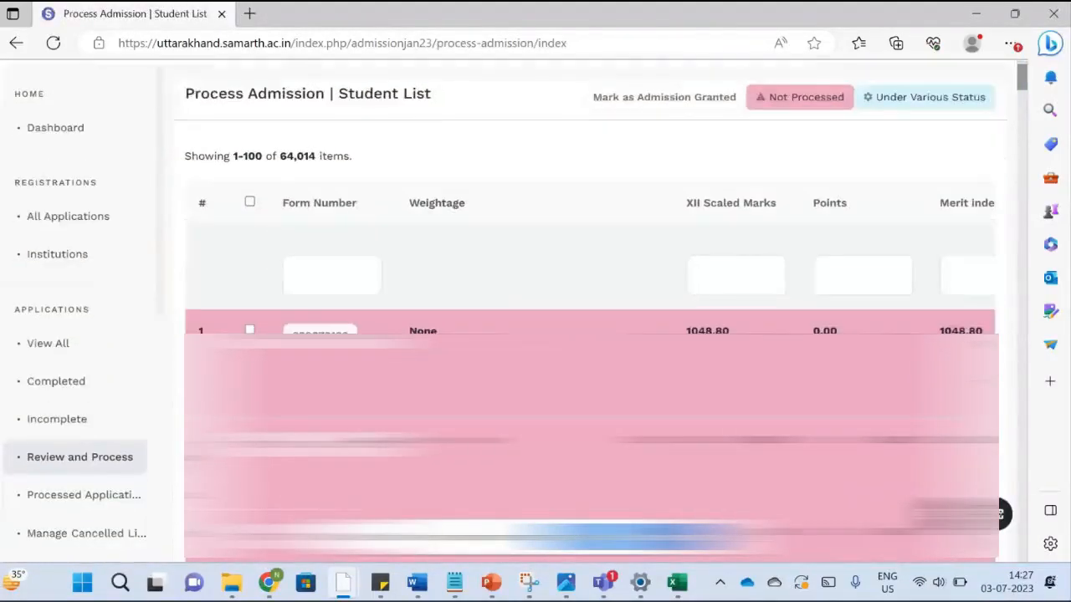
pyautogui.scroll(-2, 585, 335)
pyautogui.scroll(1, 586, 334)
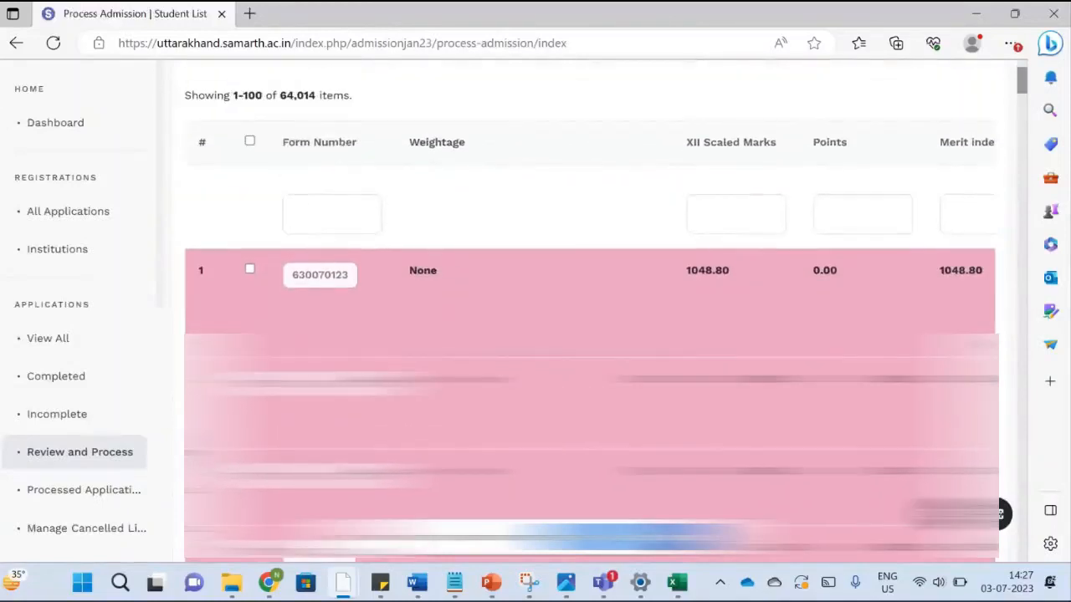
pyautogui.scroll(1, 585, 334)
pyautogui.hscroll(2, 586, 335)
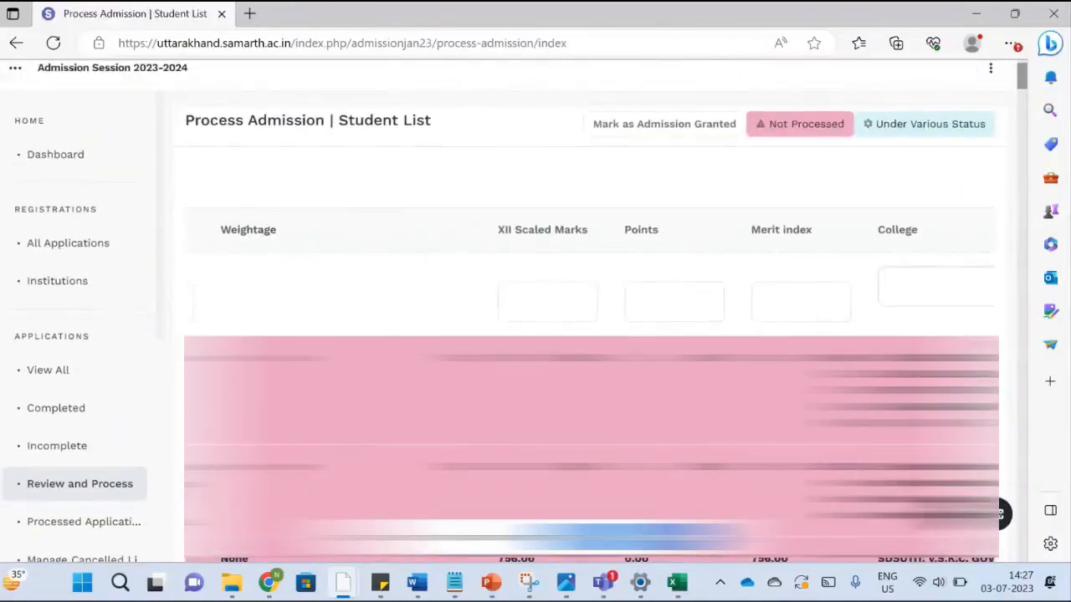
pyautogui.hscroll(1, 586, 335)
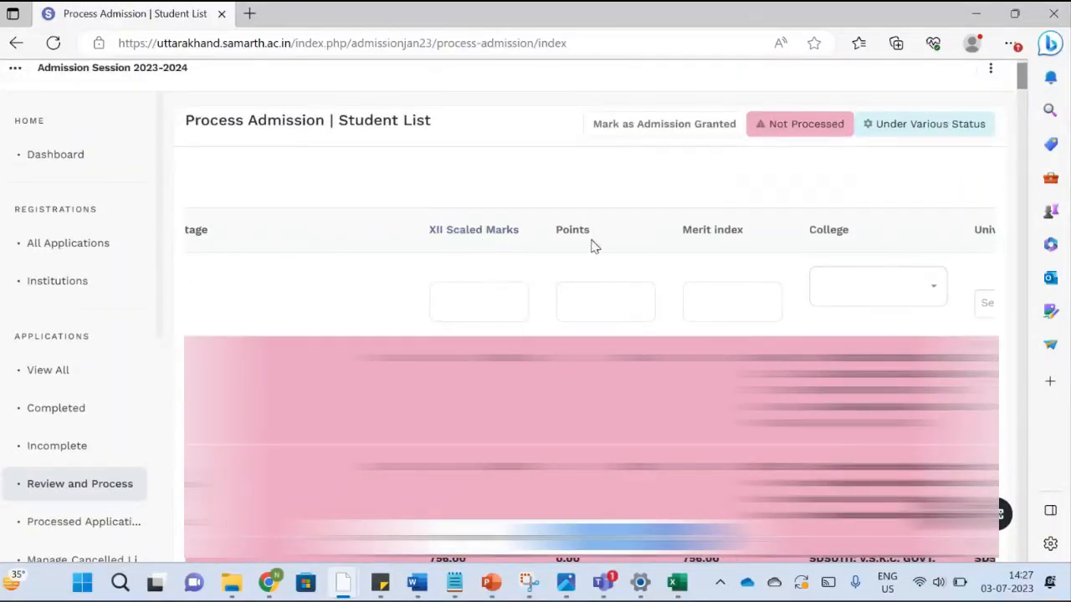
pyautogui.hscroll(1, 590, 245)
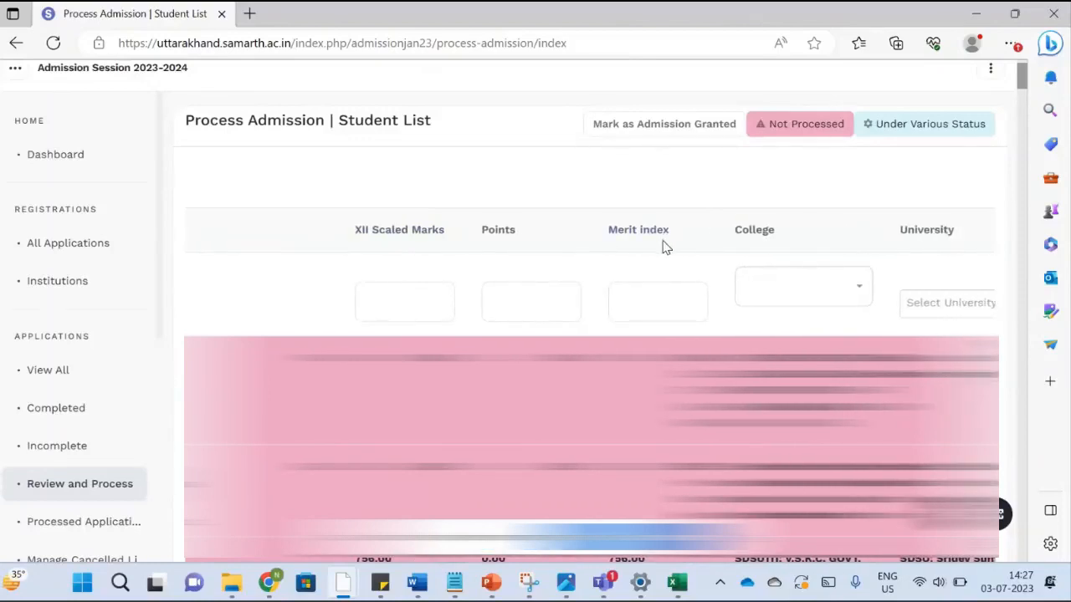
pyautogui.hscroll(1, 666, 247)
pyautogui.hscroll(1, 667, 248)
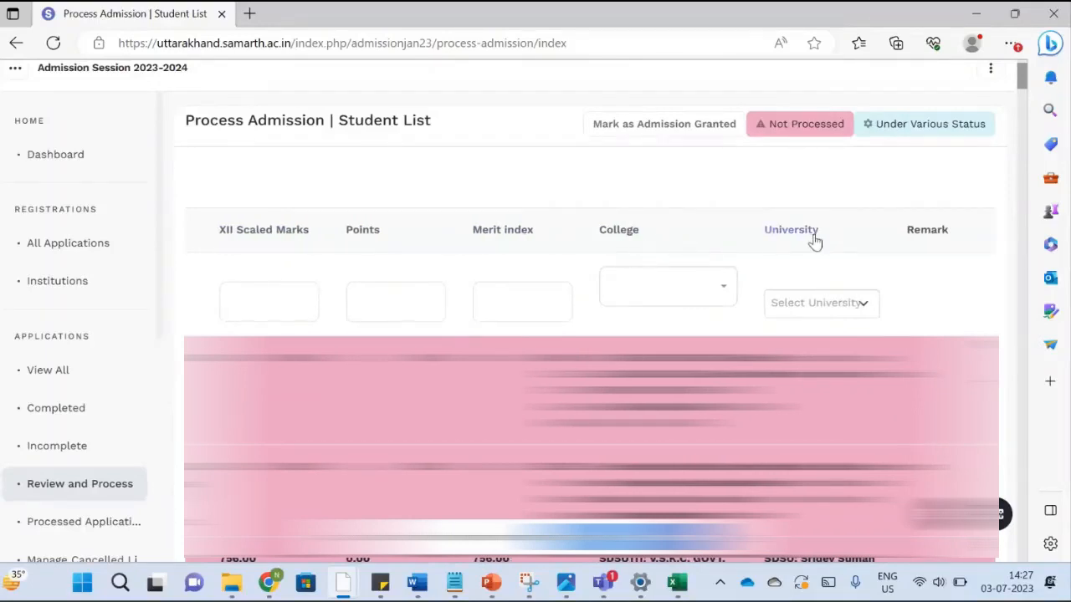
pyautogui.hscroll(3, 812, 241)
pyautogui.hscroll(4, 818, 242)
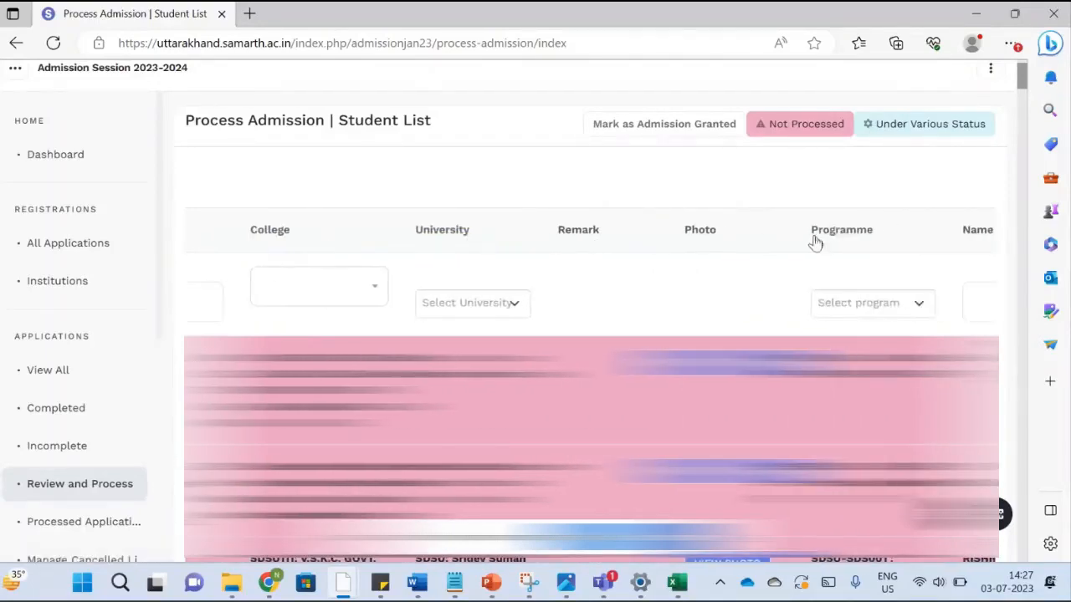
pyautogui.hscroll(5, 817, 242)
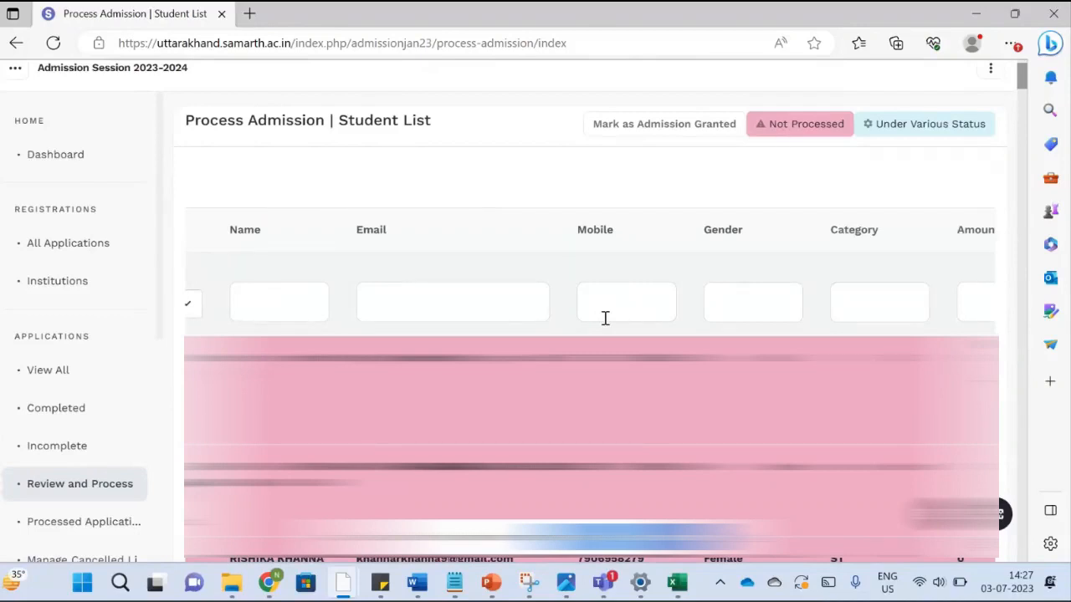
pyautogui.hscroll(1, 605, 318)
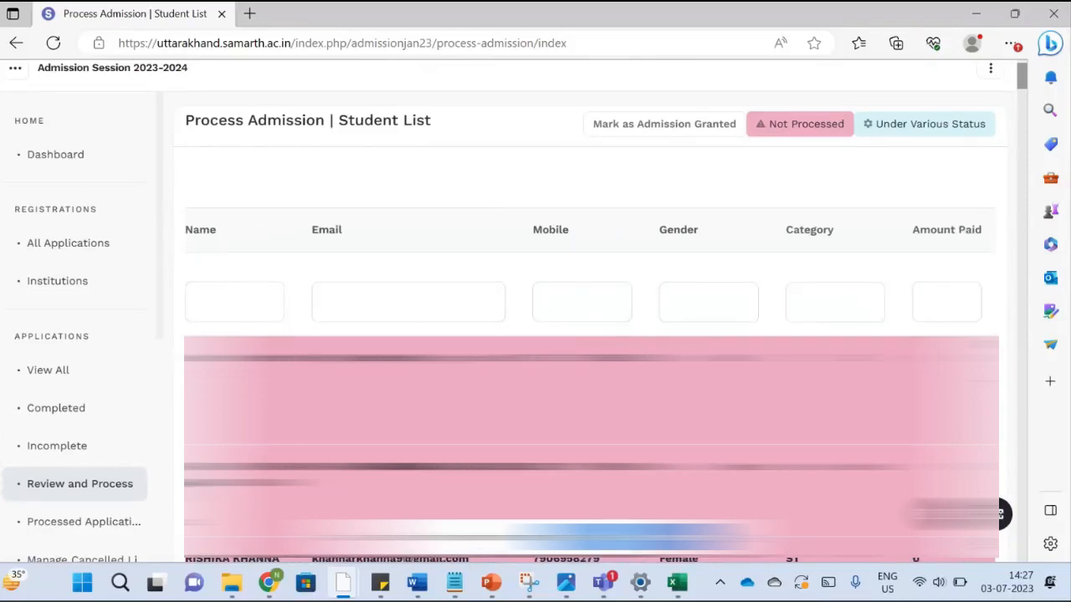
# - Open the first applicant's record through the form number in the student list
pyautogui.hscroll(-12, 874, 310)
pyautogui.hscroll(-14, 591, 376)
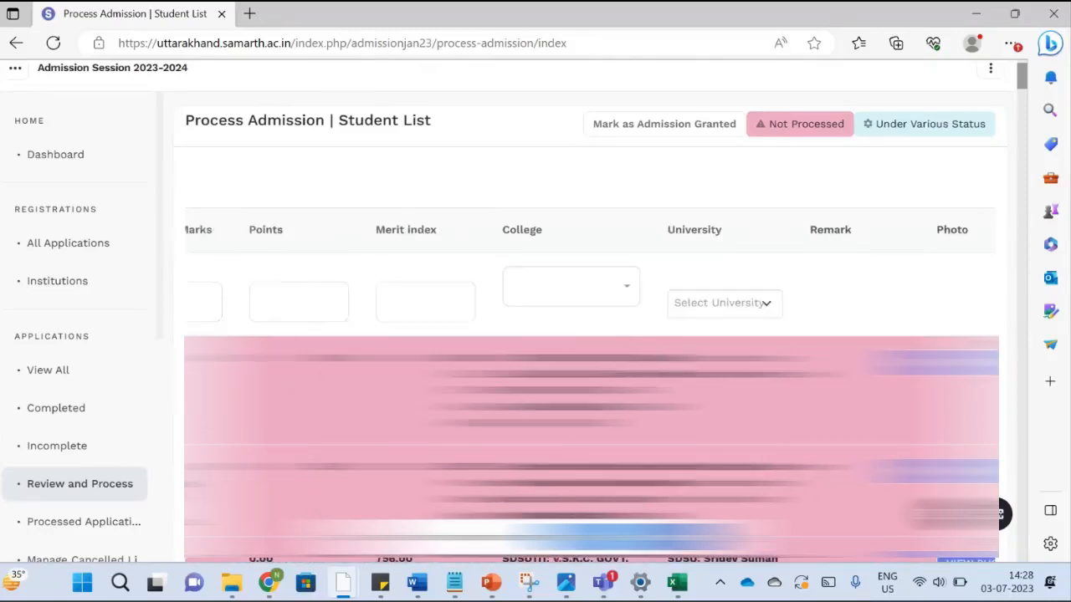
pyautogui.hscroll(-3, 591, 377)
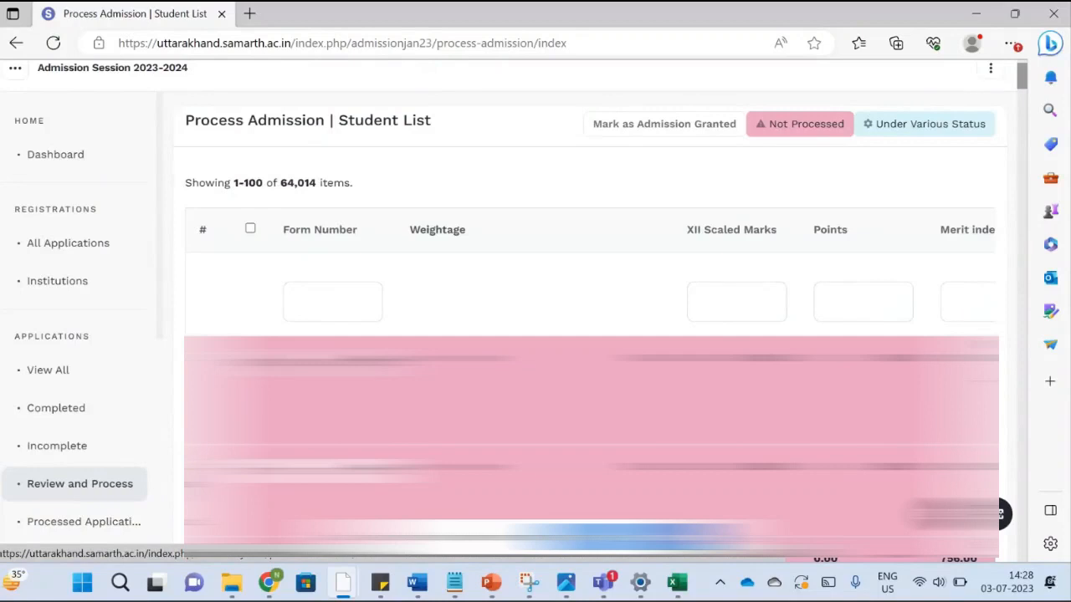
pyautogui.click(321, 361)
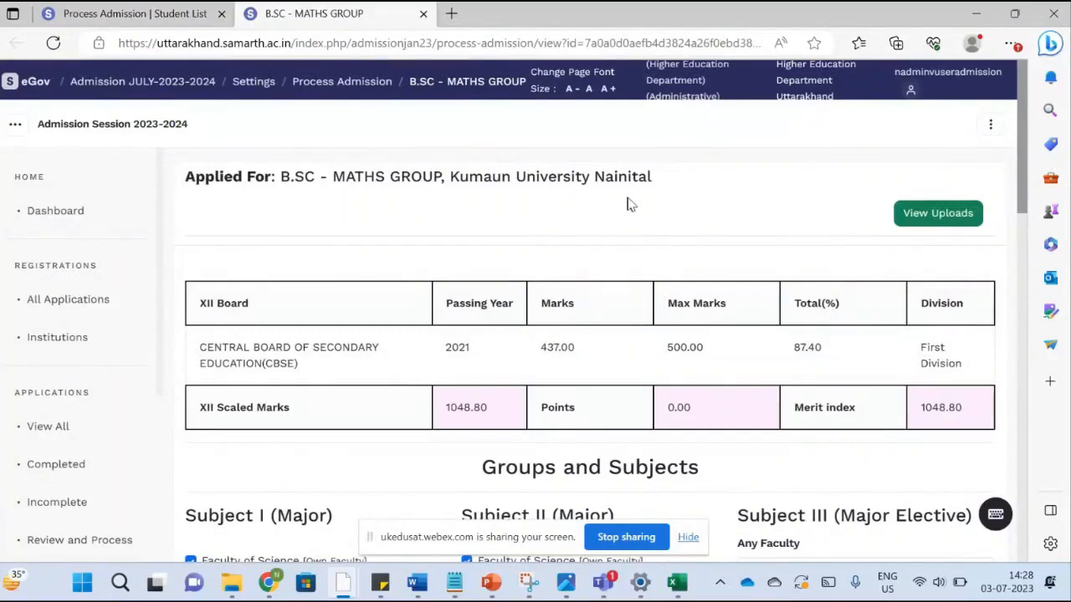
pyautogui.scroll(-1, 600, 205)
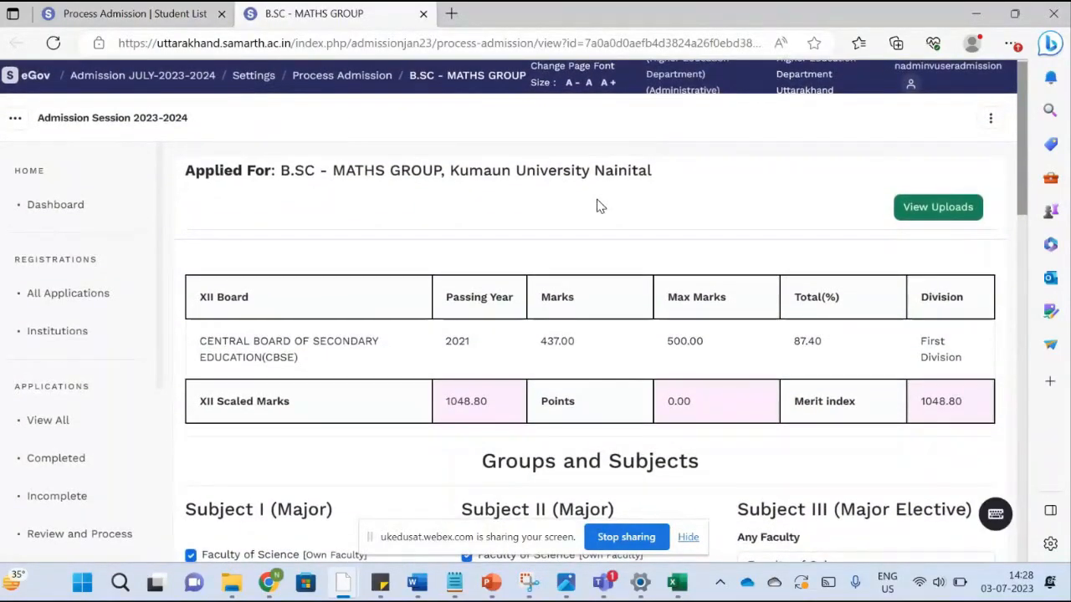
# - Open the applicant's uploads and review the personal, academic, university-specific and programme-specific documents listed
pyautogui.click(918, 213)
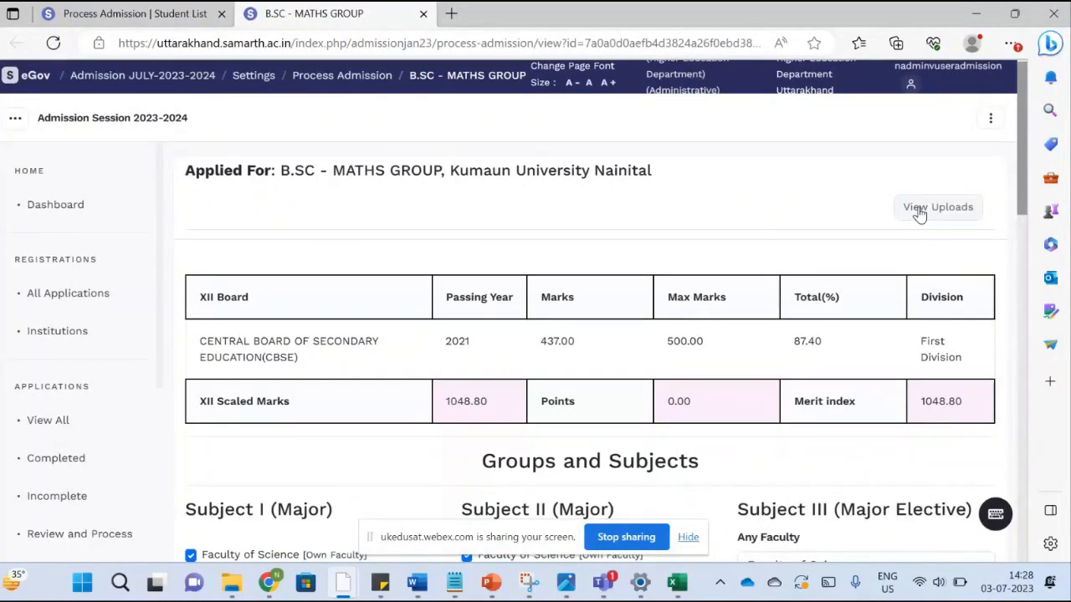
pyautogui.click(920, 214)
pyautogui.scroll(-3, 509, 313)
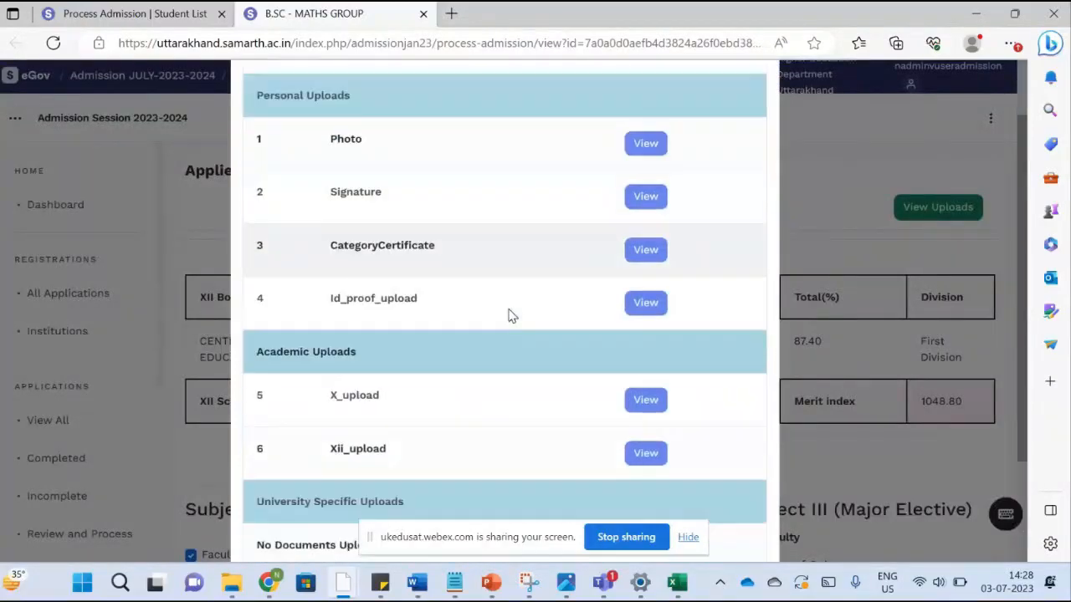
pyautogui.scroll(-1, 509, 315)
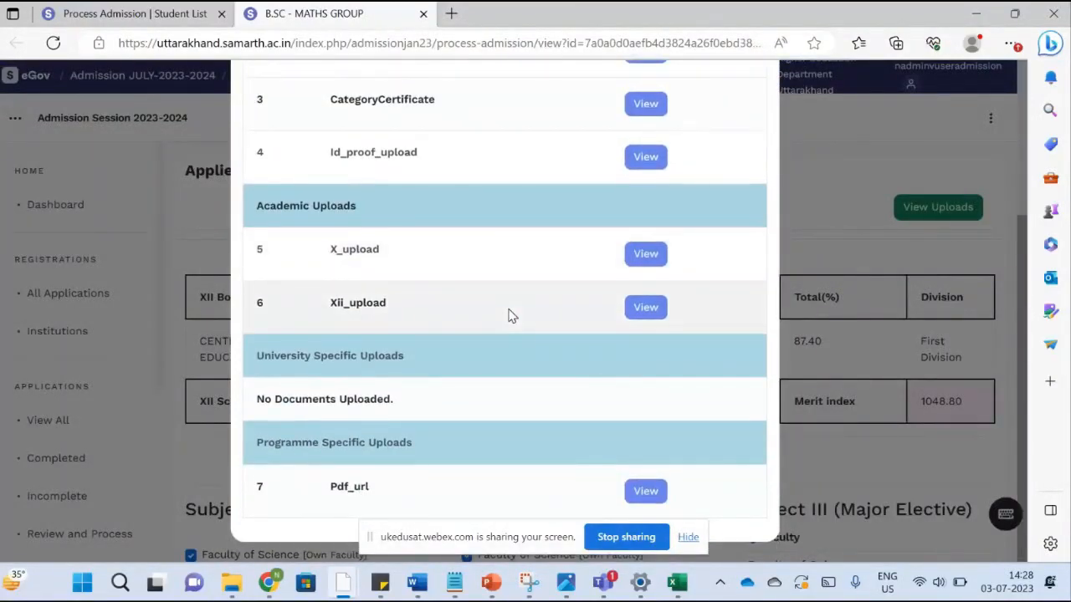
pyautogui.scroll(2, 512, 316)
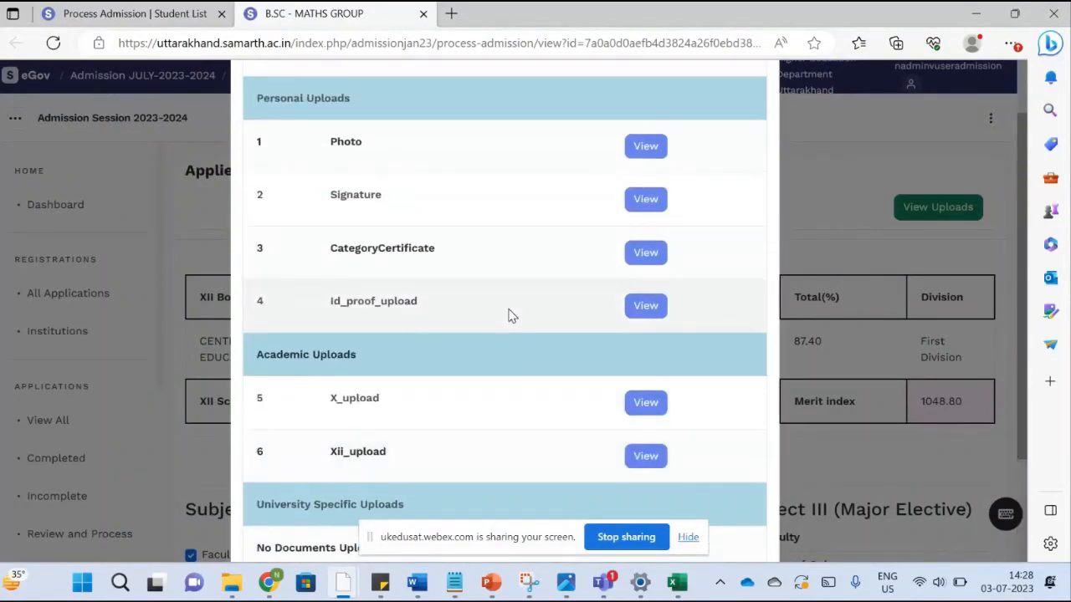
# - Close the uploads list and review the applicant's XII board marks, scaled marks, points and merit index
pyautogui.scroll(1, 512, 316)
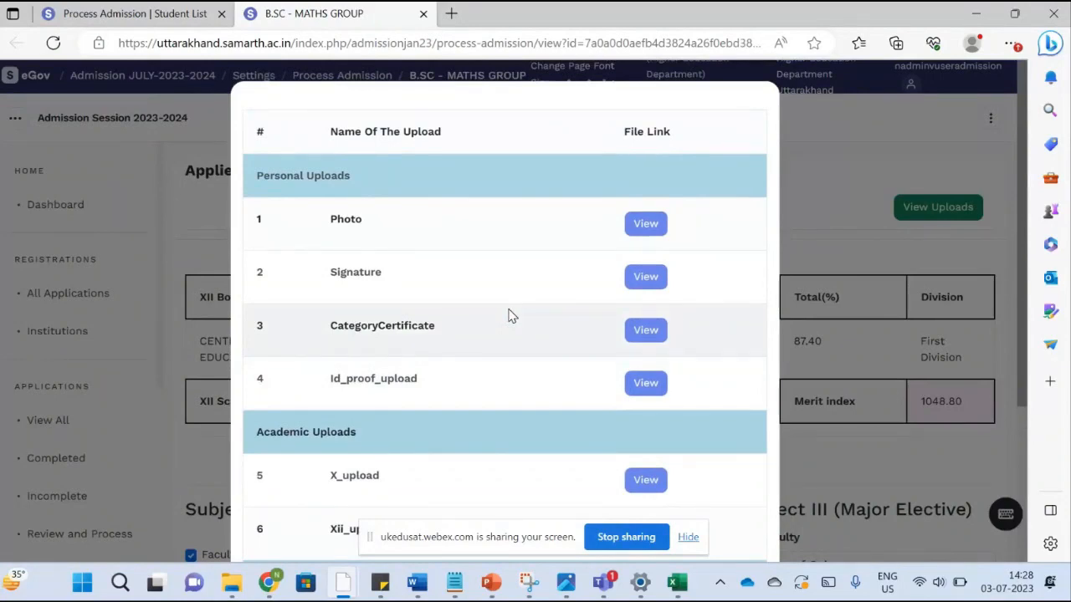
pyautogui.click(825, 202)
pyautogui.scroll(-1, 433, 376)
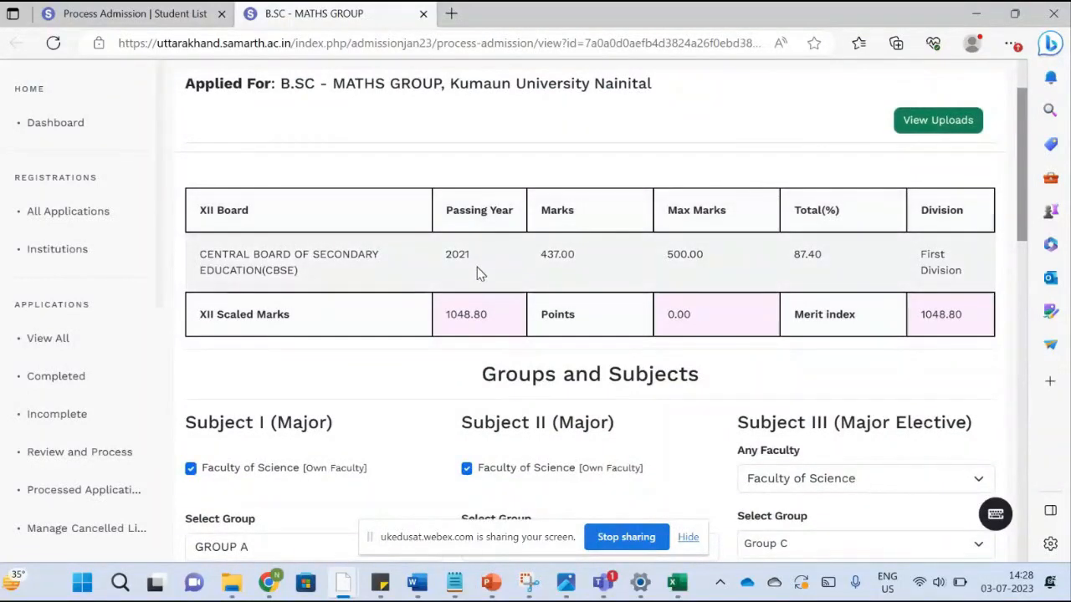
pyautogui.scroll(-1, 478, 272)
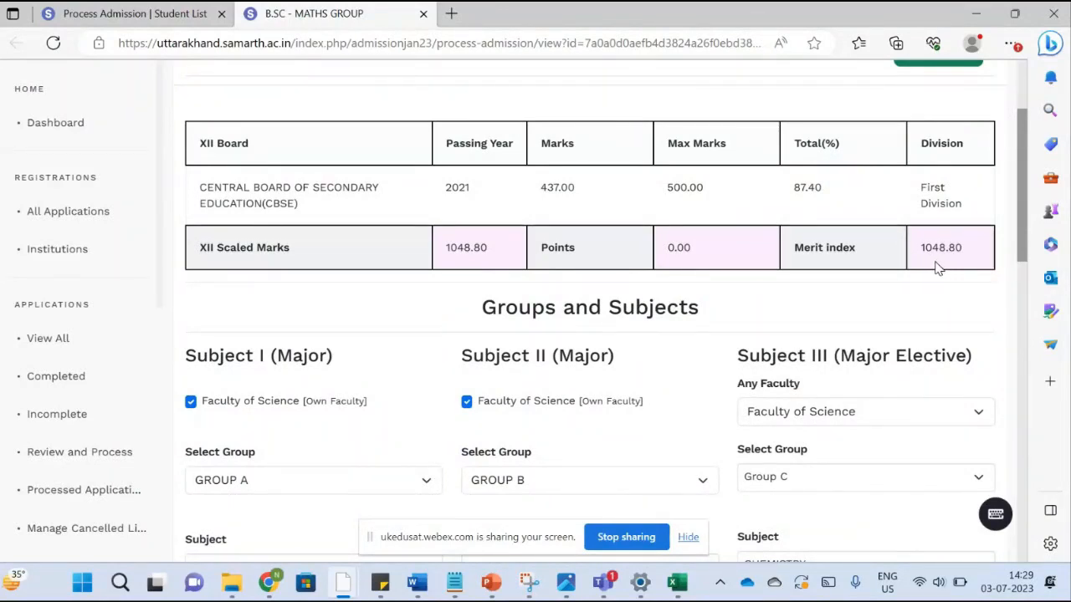
# - Check the group and subject options for the Subject I and Subject II majors, leaving GROUP A and GROUP B selected
pyautogui.scroll(-3, 937, 266)
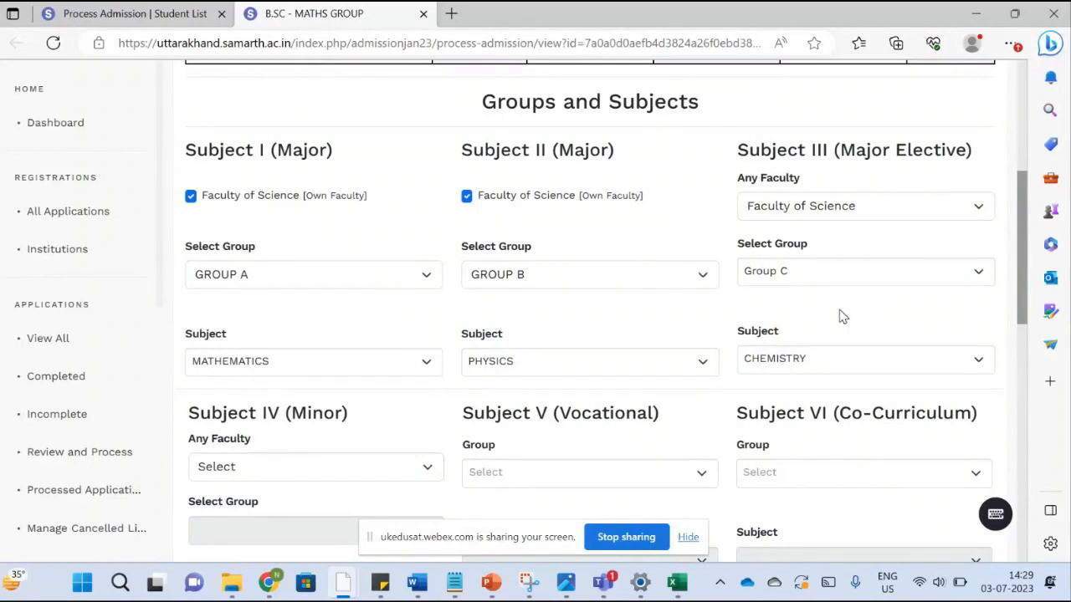
pyautogui.scroll(-1, 843, 317)
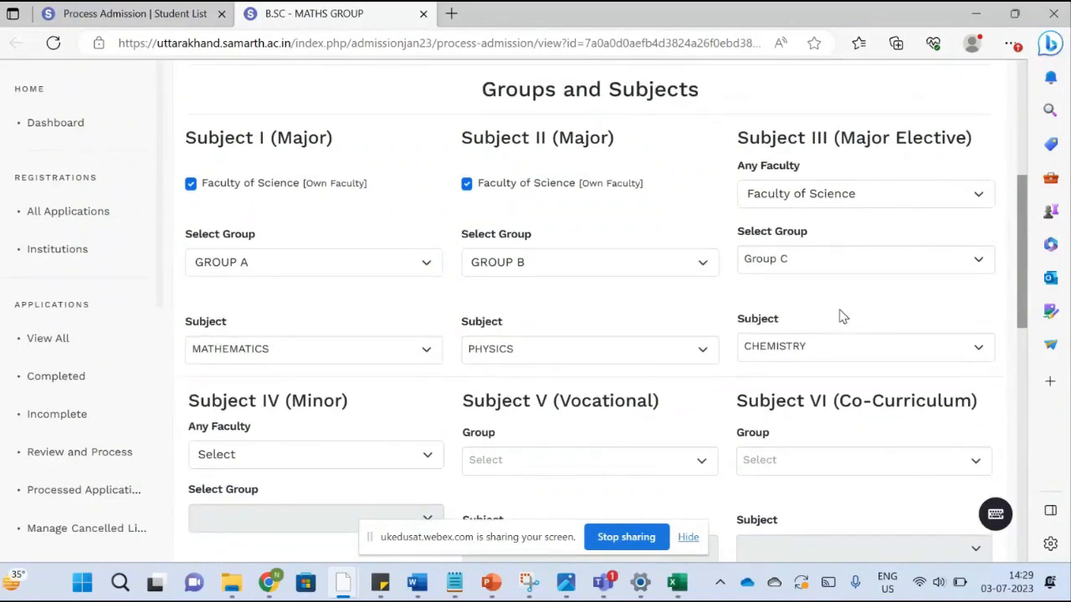
pyautogui.click(358, 268)
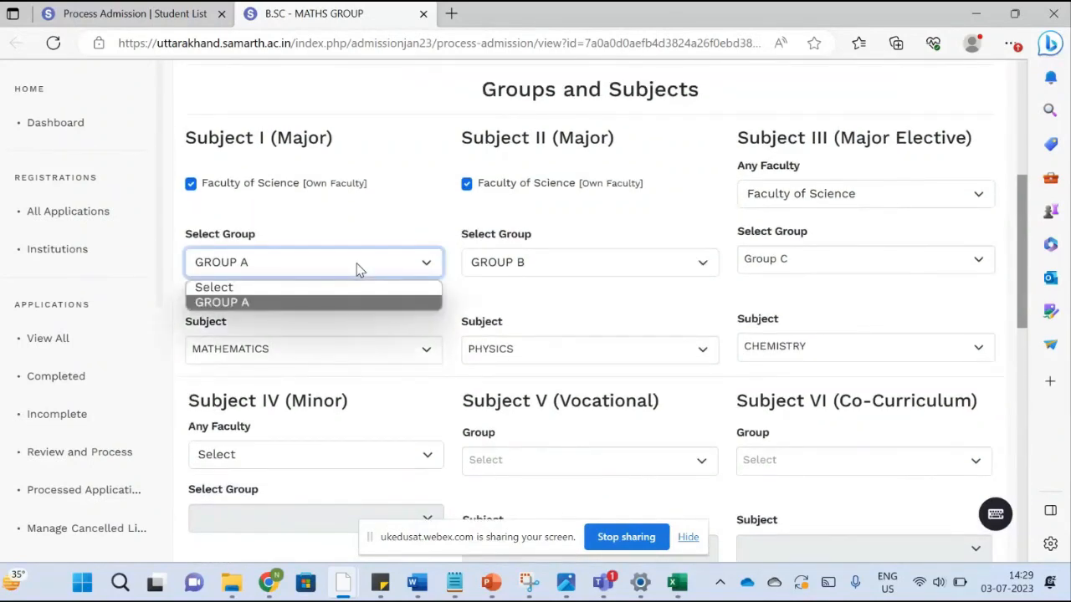
pyautogui.click(329, 302)
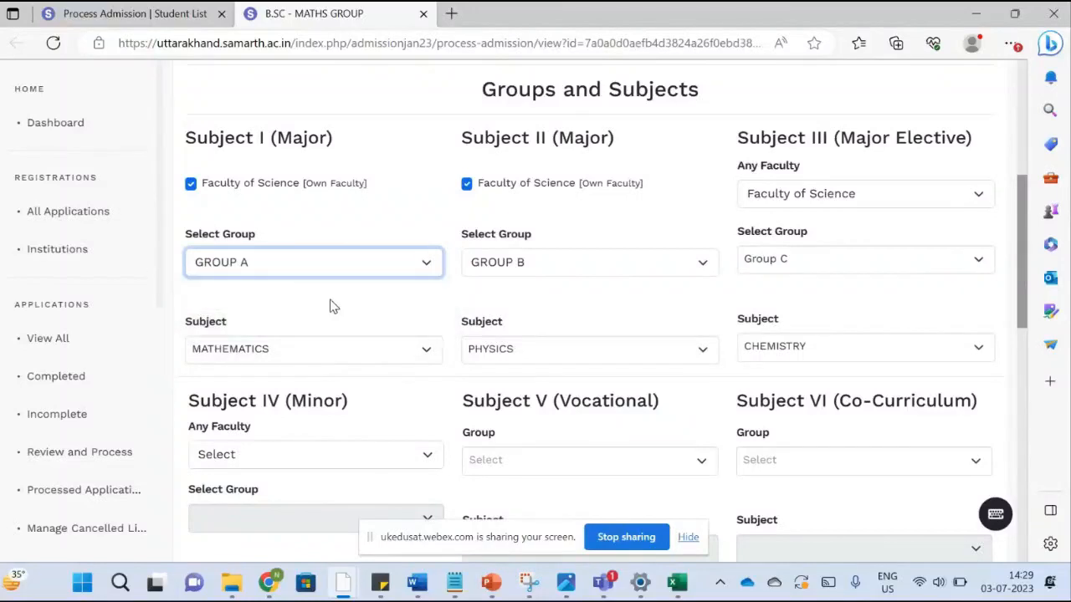
pyautogui.click(331, 360)
pyautogui.click(331, 360)
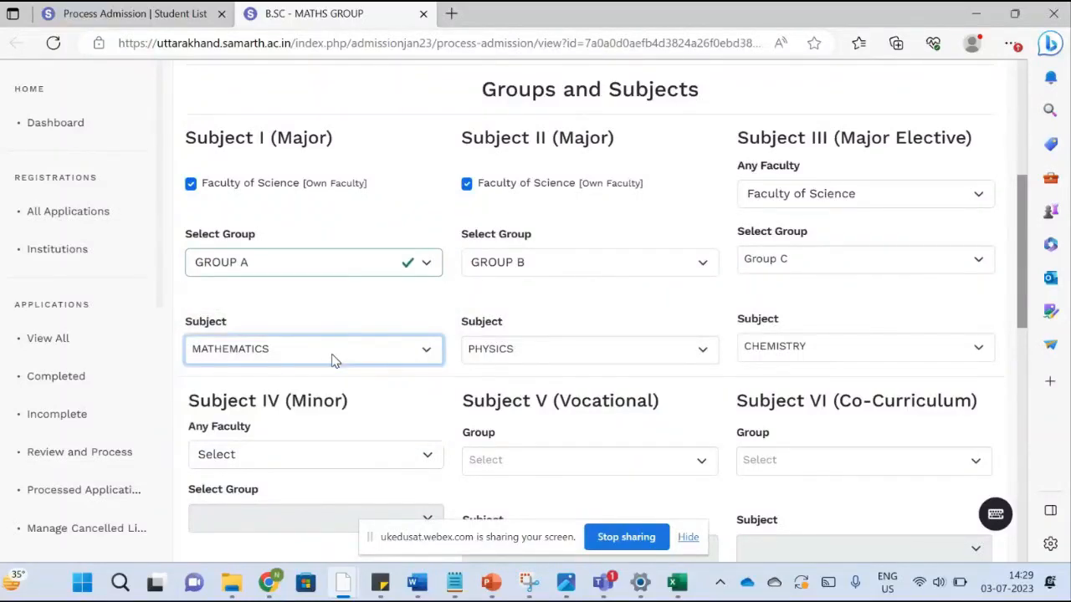
pyautogui.click(592, 268)
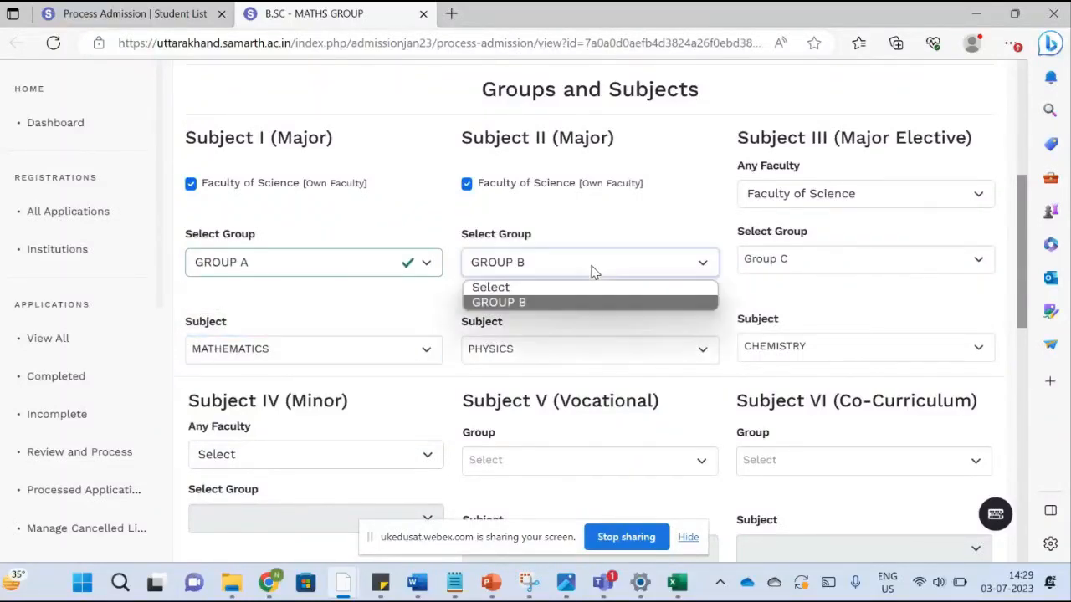
pyautogui.click(591, 269)
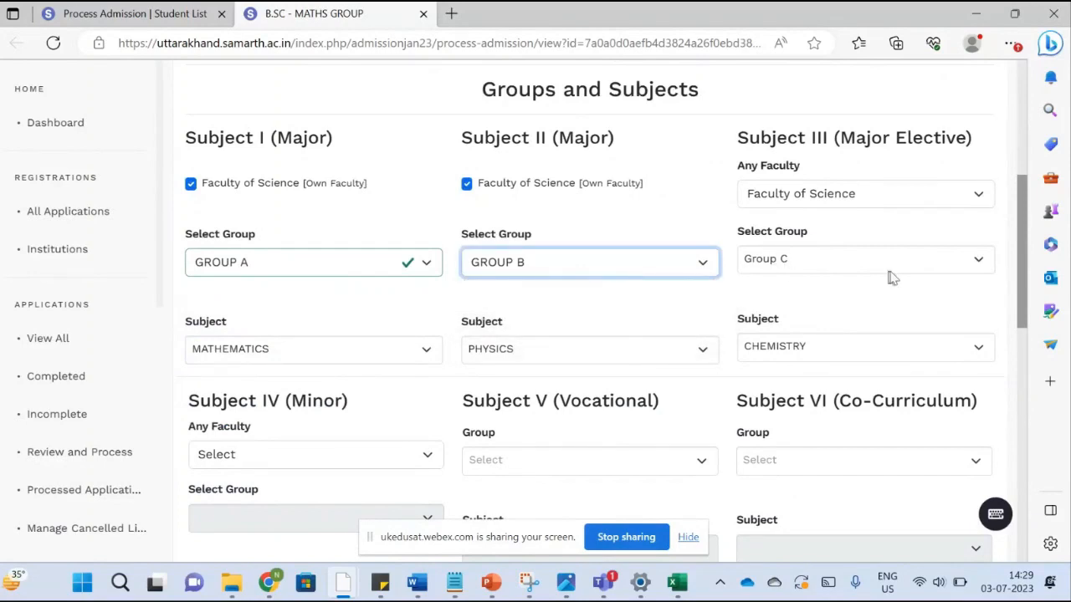
# - Preview the Faculty of Arts groups for Subject III (Major Elective) and reset its faculty choice to Select
pyautogui.click(828, 195)
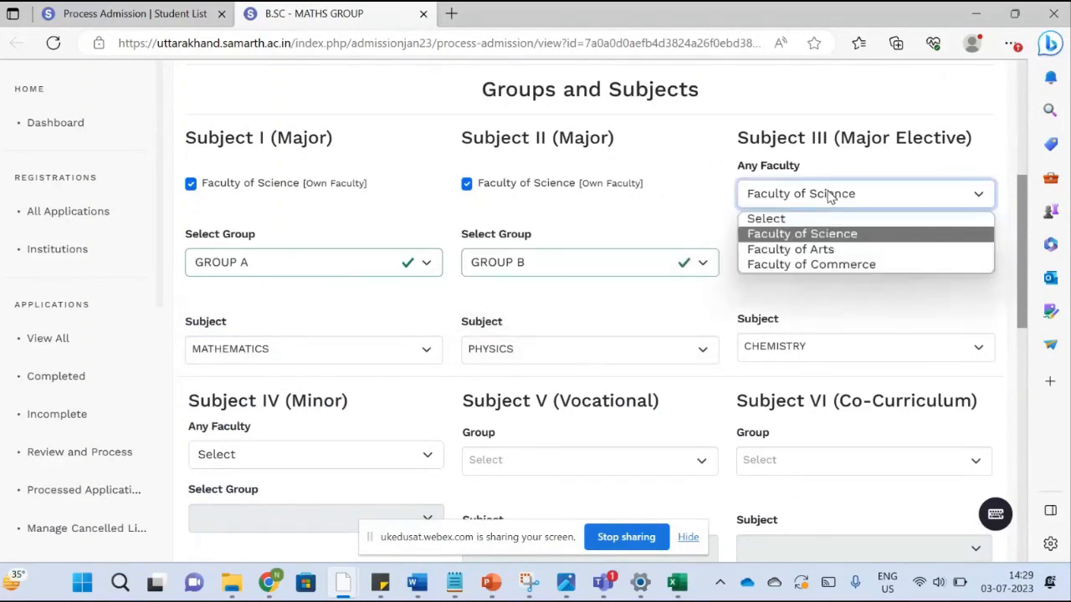
pyautogui.click(827, 248)
pyautogui.click(852, 265)
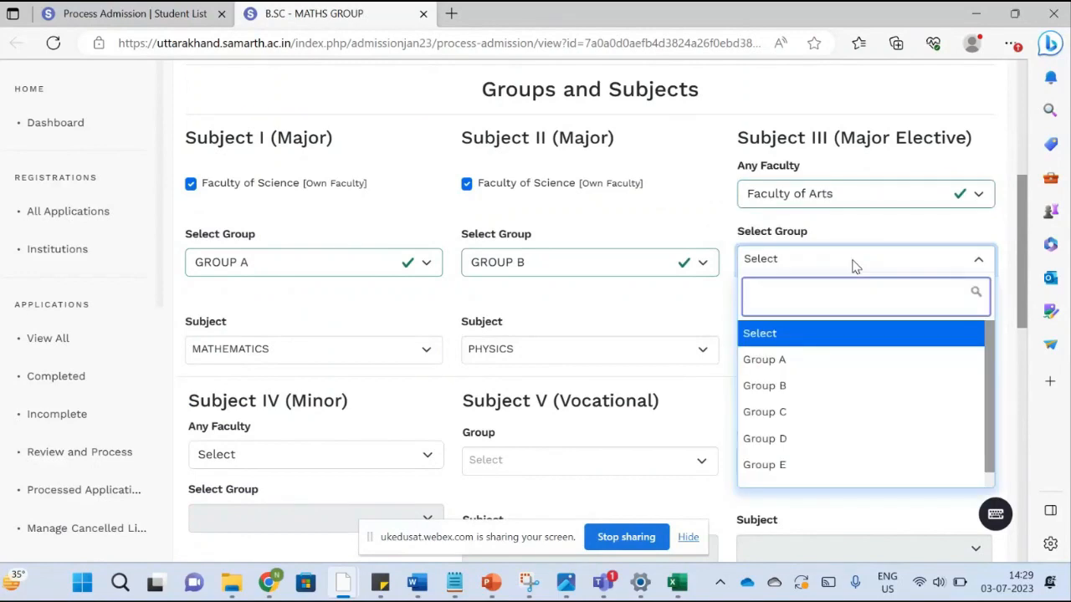
pyautogui.click(853, 201)
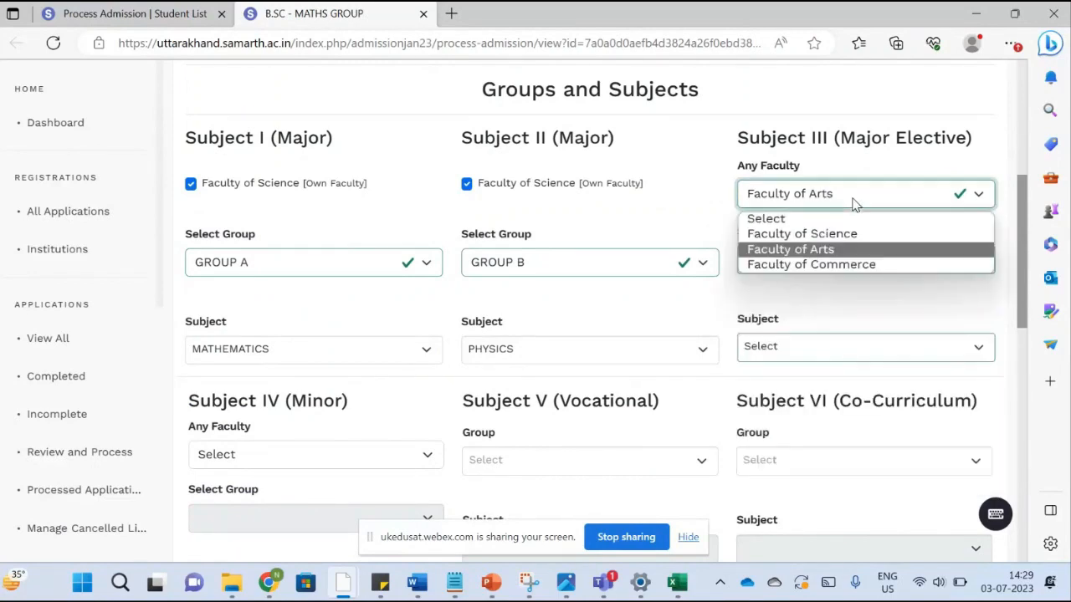
pyautogui.click(797, 219)
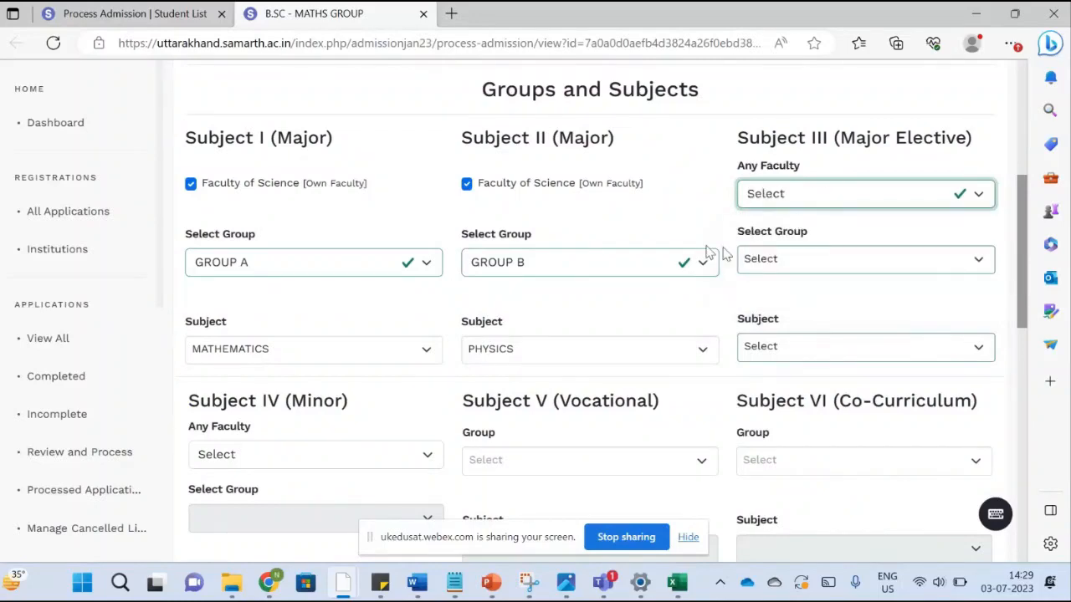
# - Review the Subject IV, V and VI choices and open the group options for Subject V (Vocational)
pyautogui.scroll(-2, 701, 339)
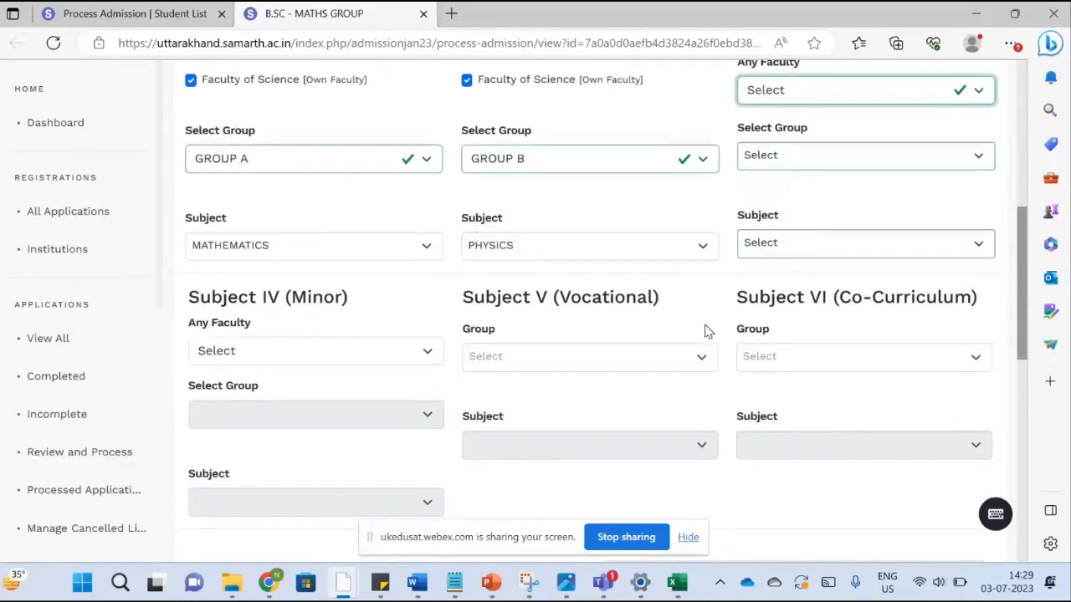
pyautogui.scroll(-3, 706, 333)
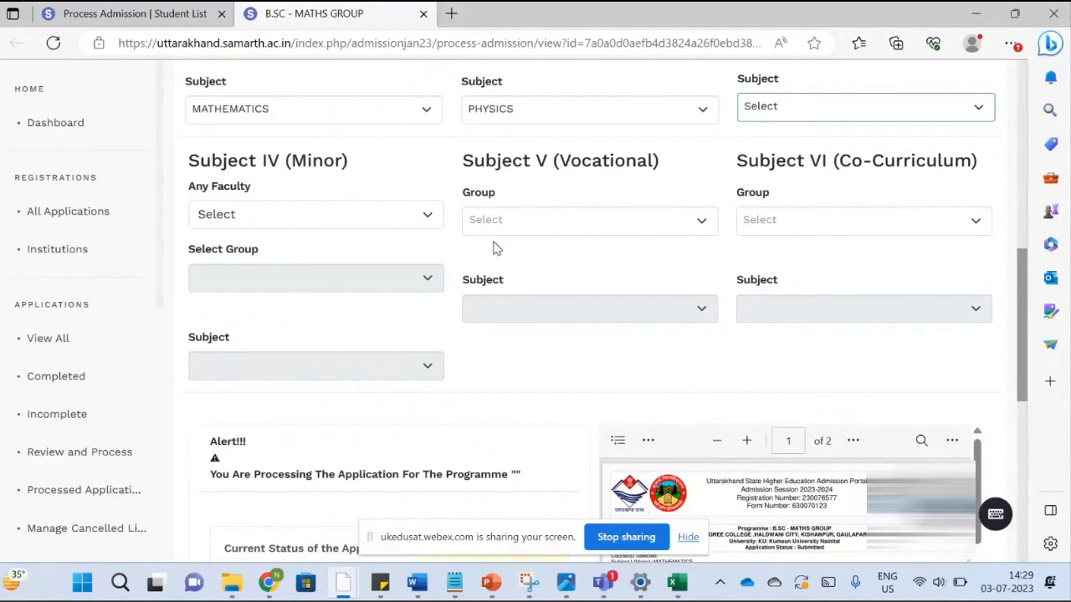
pyautogui.click(700, 224)
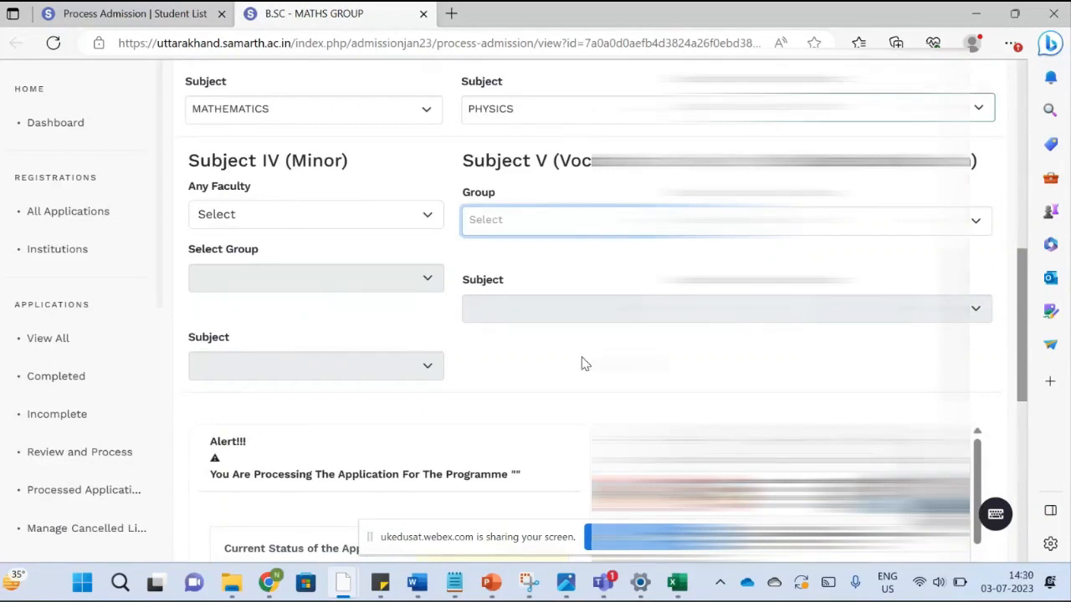
# - Examine the application's current status, the embedded application form, and the enrollment, status and remark fields
pyautogui.scroll(-3, 584, 364)
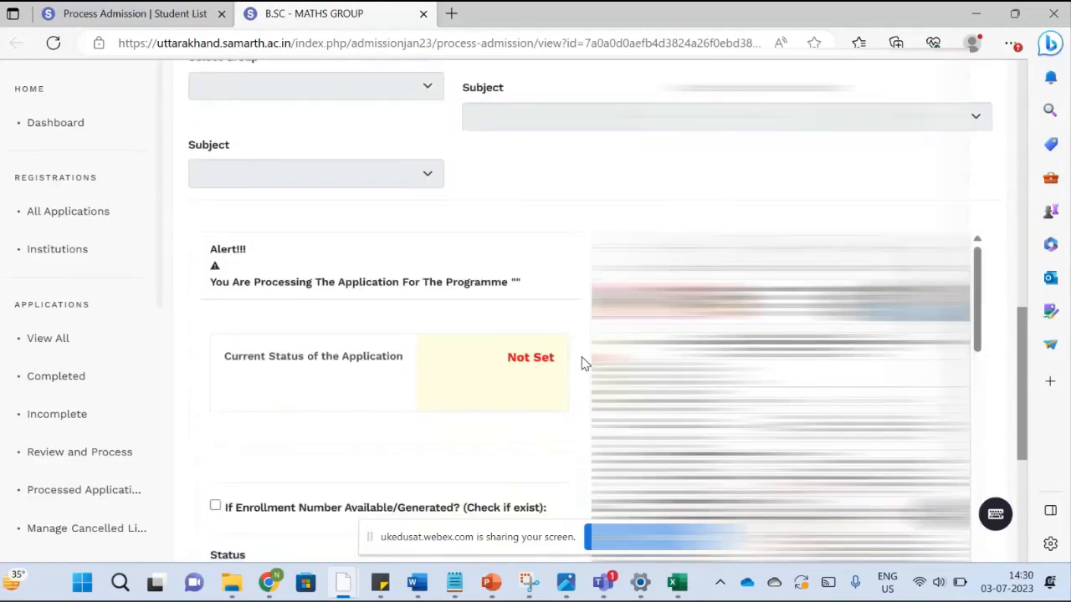
pyautogui.scroll(-3, 584, 364)
pyautogui.scroll(1, 584, 364)
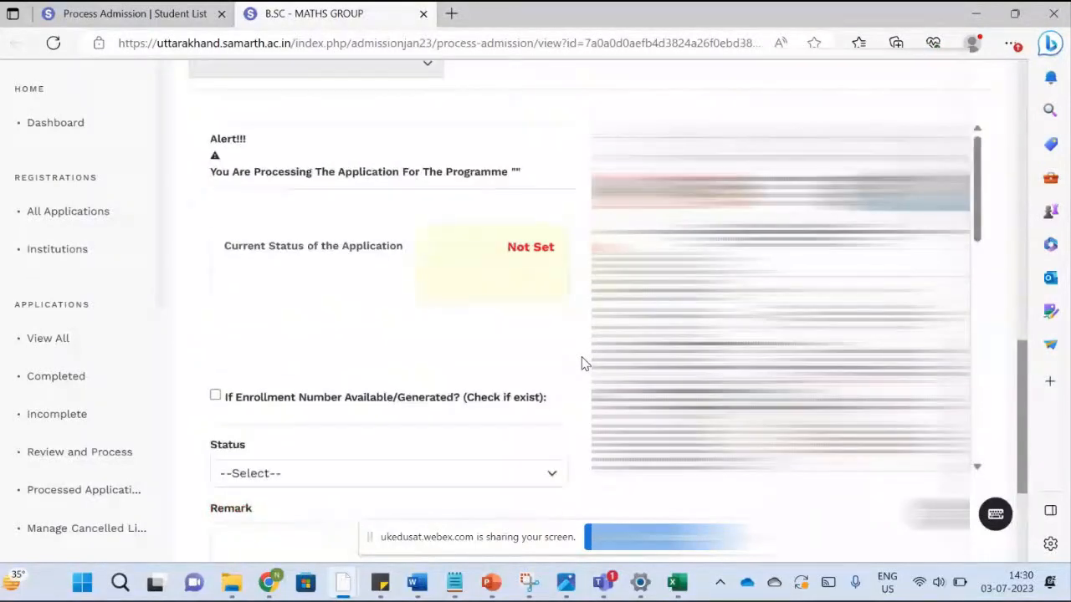
pyautogui.scroll(-4, 781, 315)
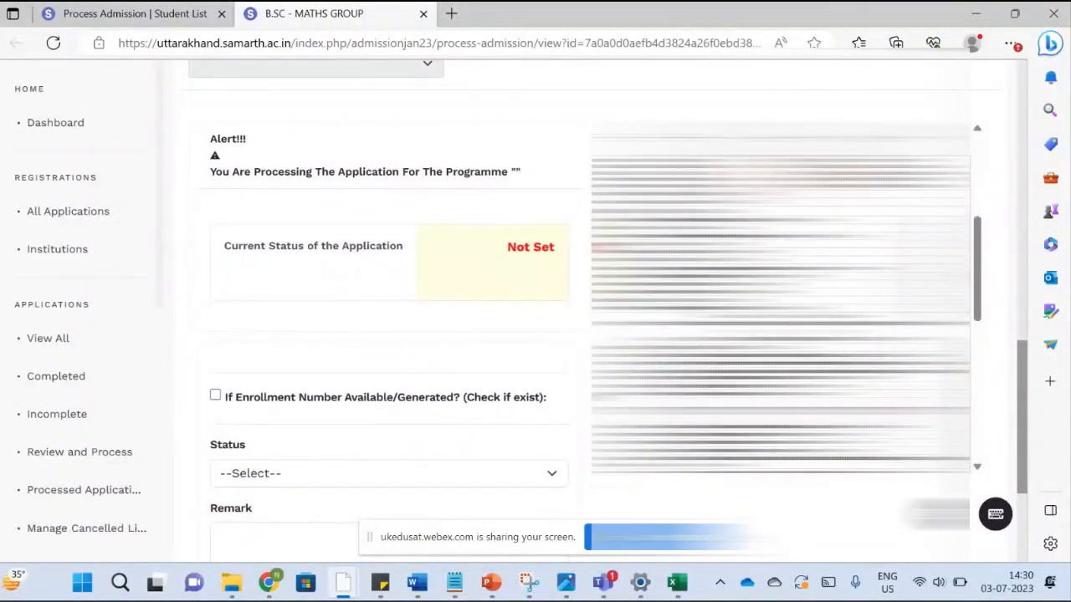
pyautogui.scroll(-6, 781, 301)
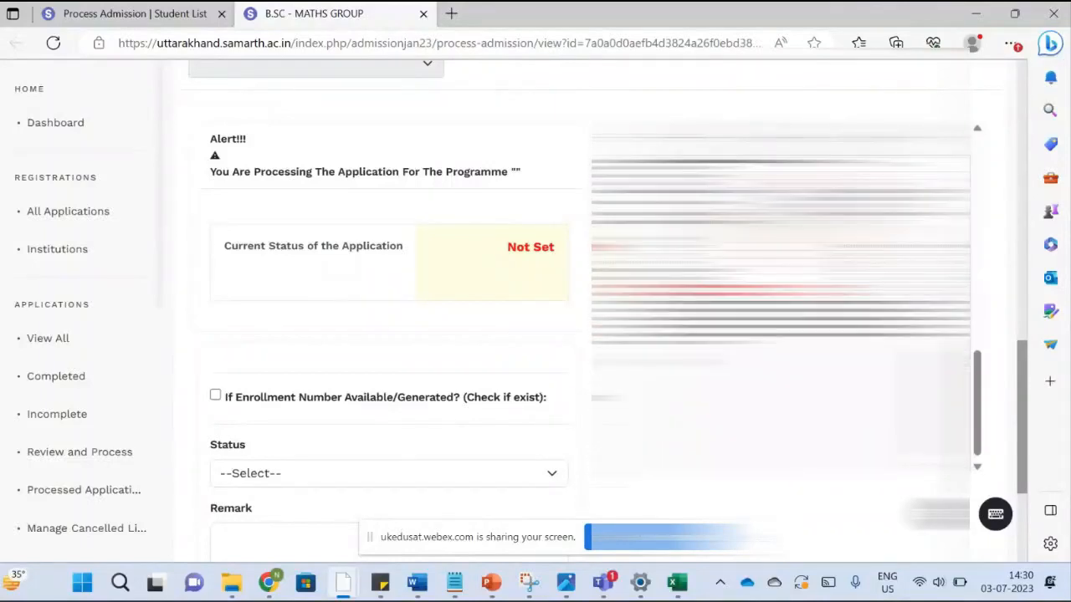
pyautogui.scroll(-4, 780, 301)
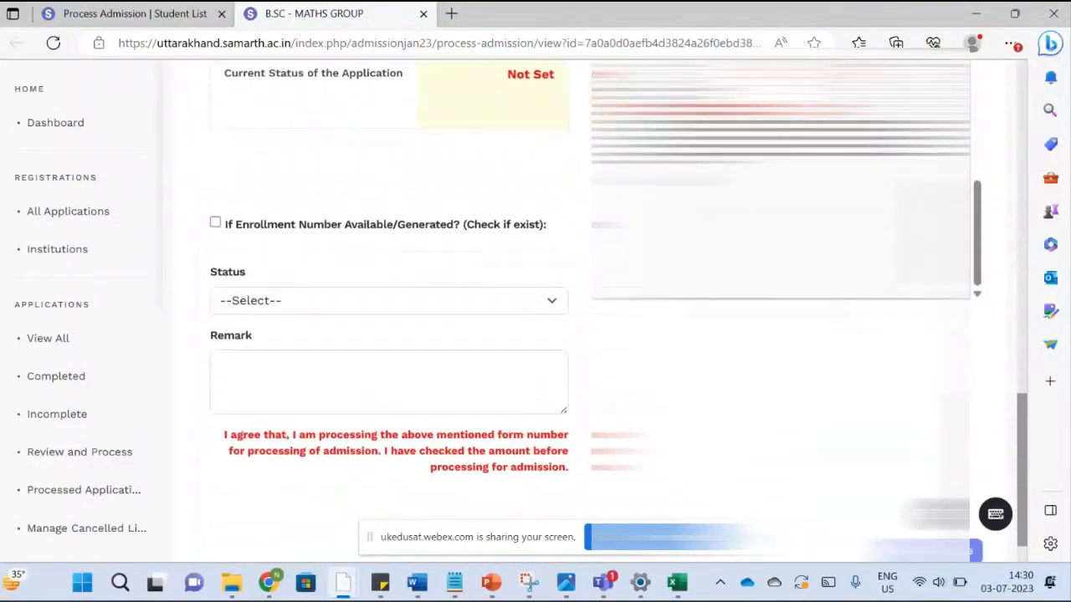
# - Set the application's processing status to Document Verified
pyautogui.scroll(-1, 485, 280)
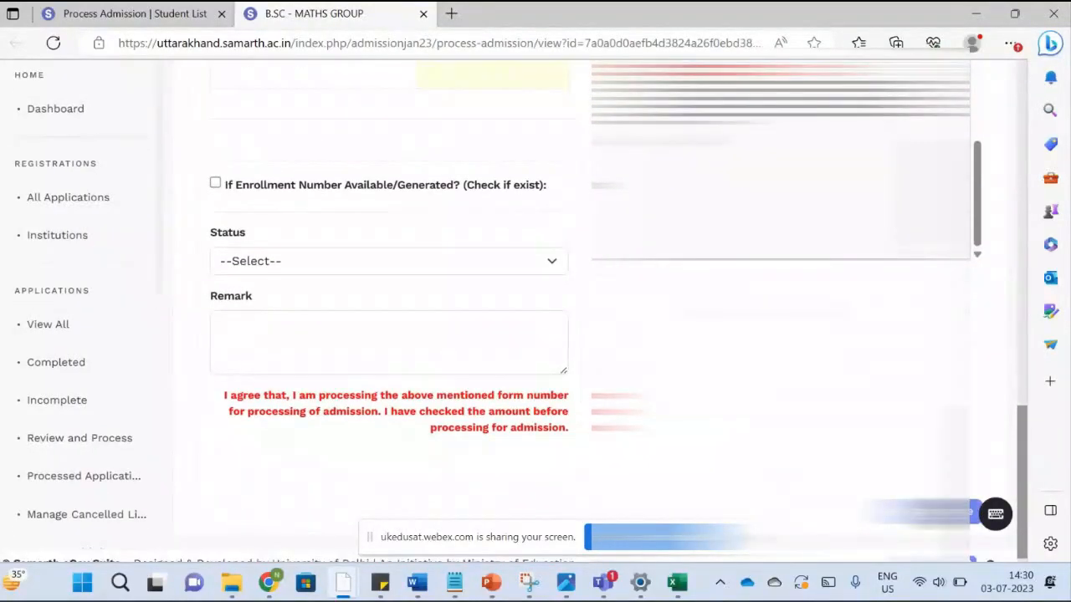
pyautogui.click(474, 262)
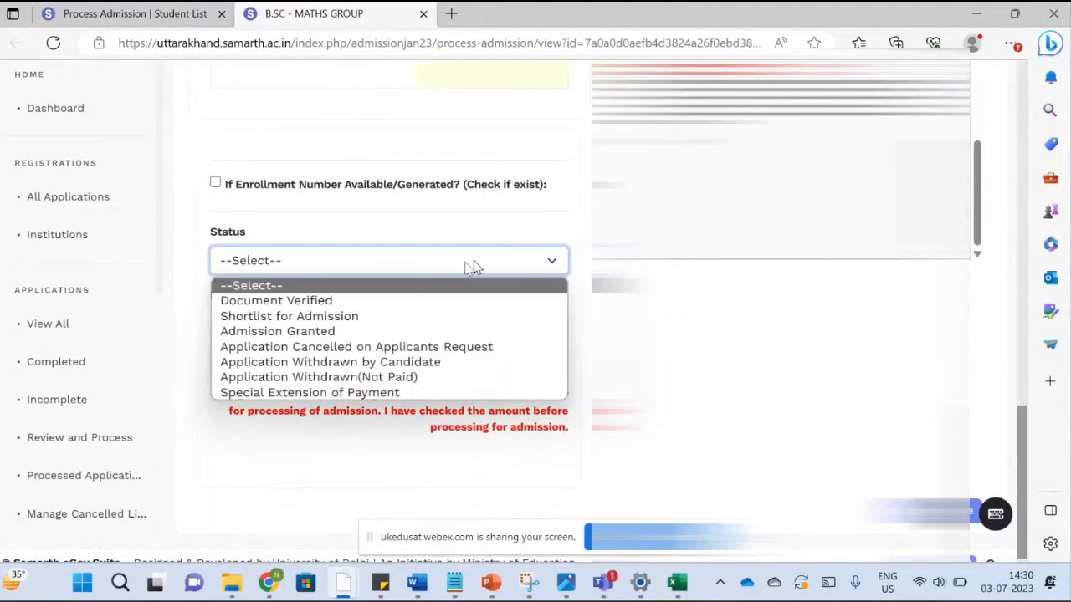
pyautogui.click(432, 301)
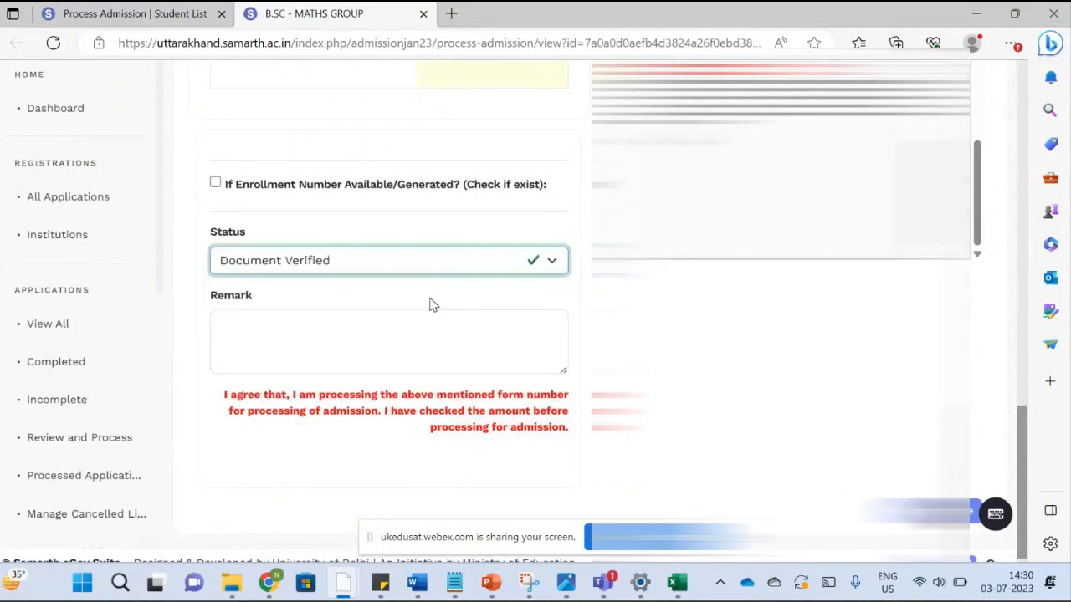
pyautogui.click(563, 300)
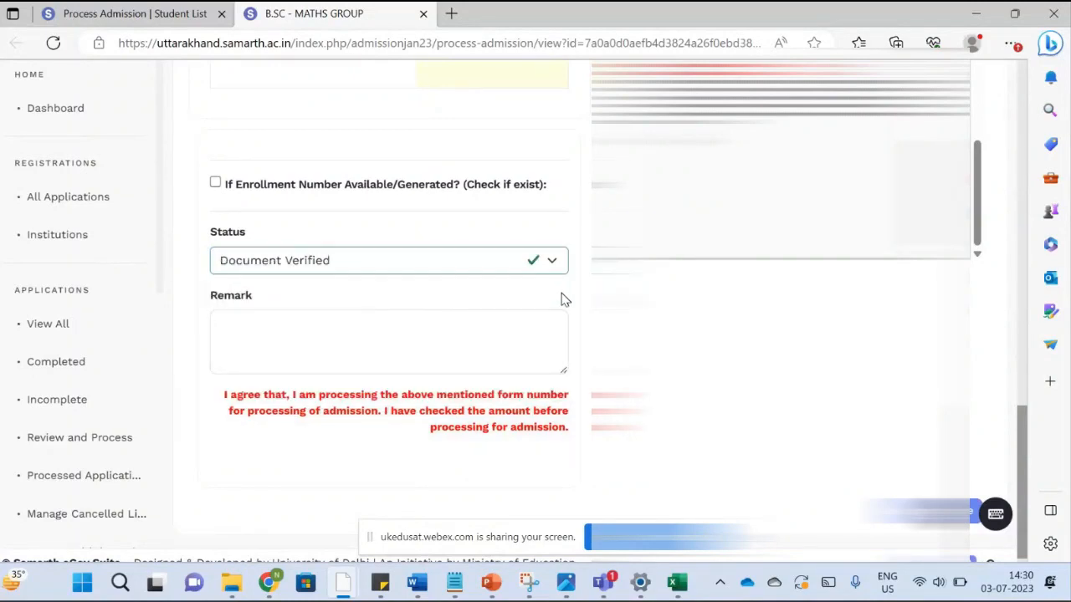
# - Set the application's processing status to Shortlist for Admission
pyautogui.scroll(-1, 565, 299)
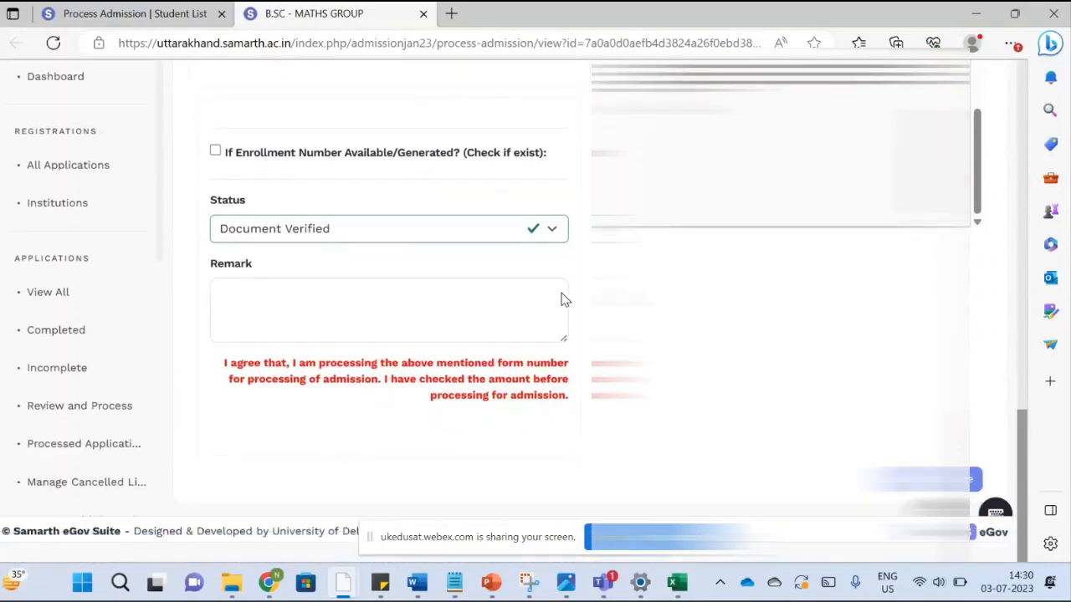
pyautogui.scroll(1, 565, 300)
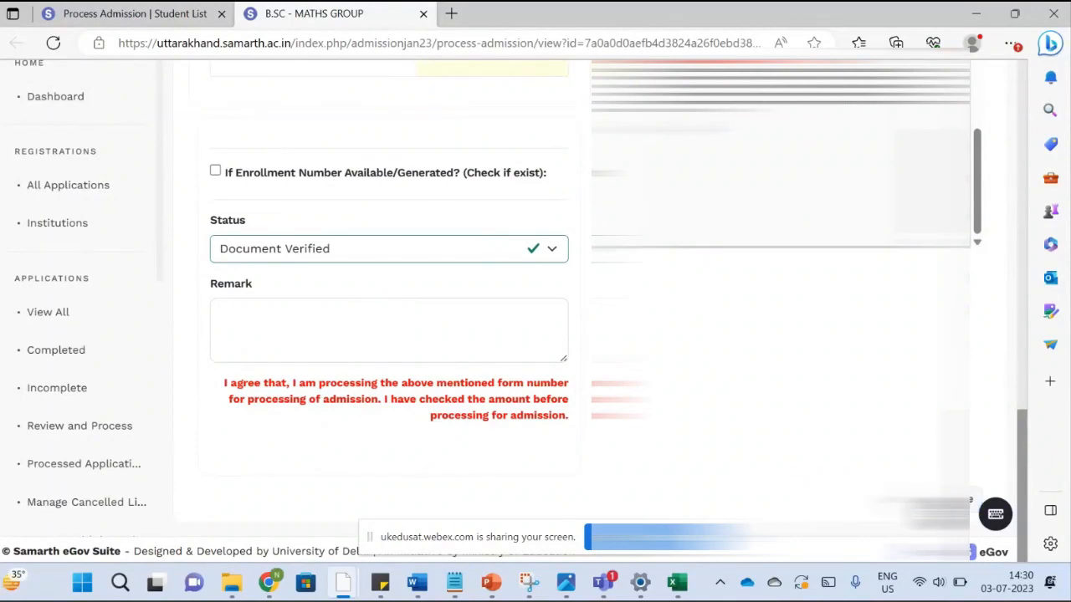
pyautogui.scroll(3, 389, 301)
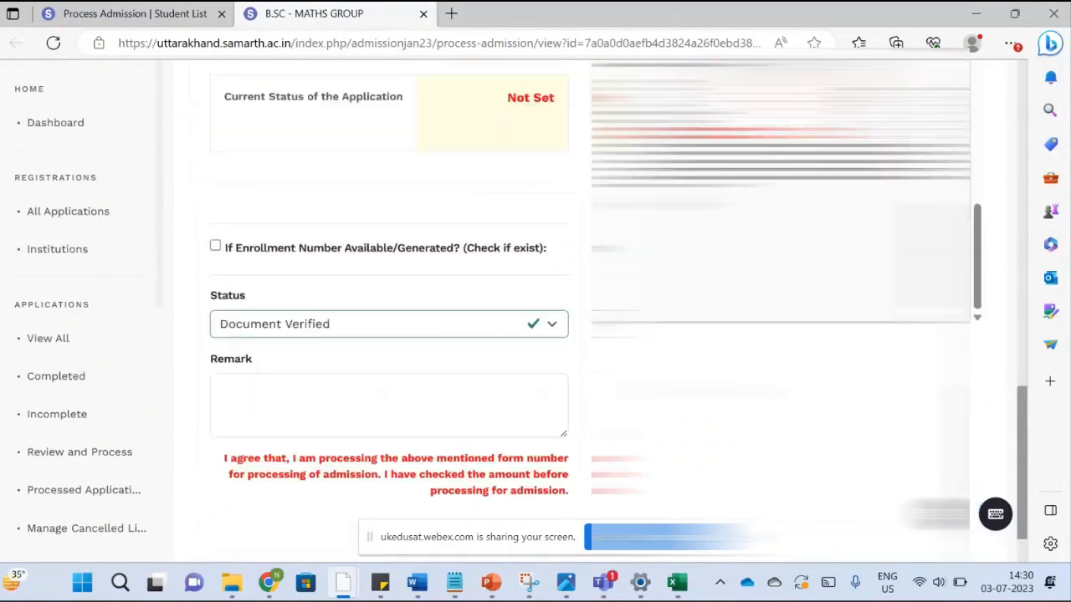
pyautogui.scroll(2, 540, 351)
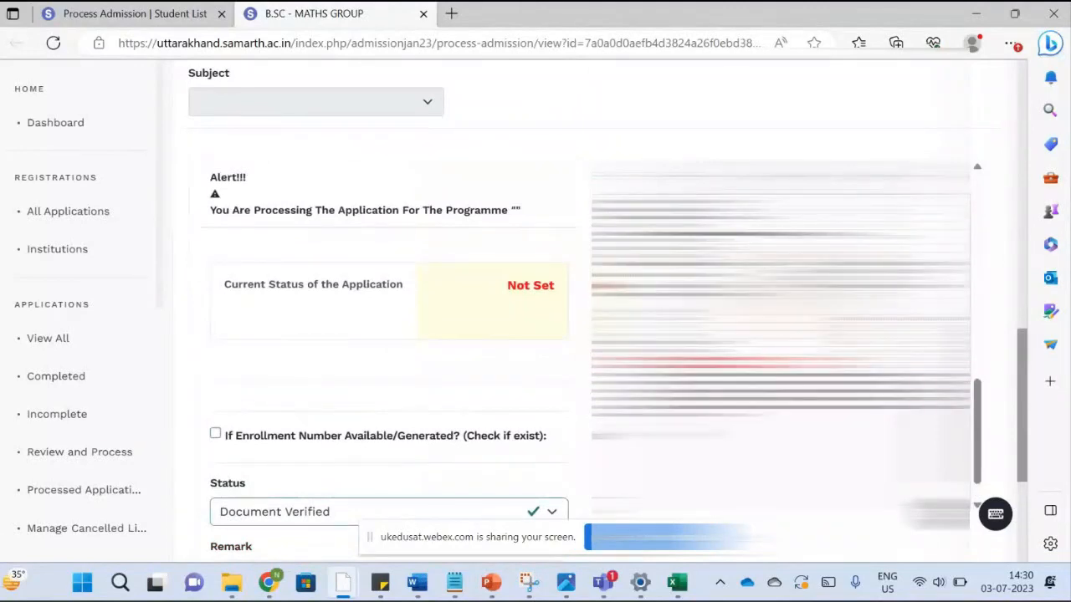
pyautogui.scroll(-4, 540, 351)
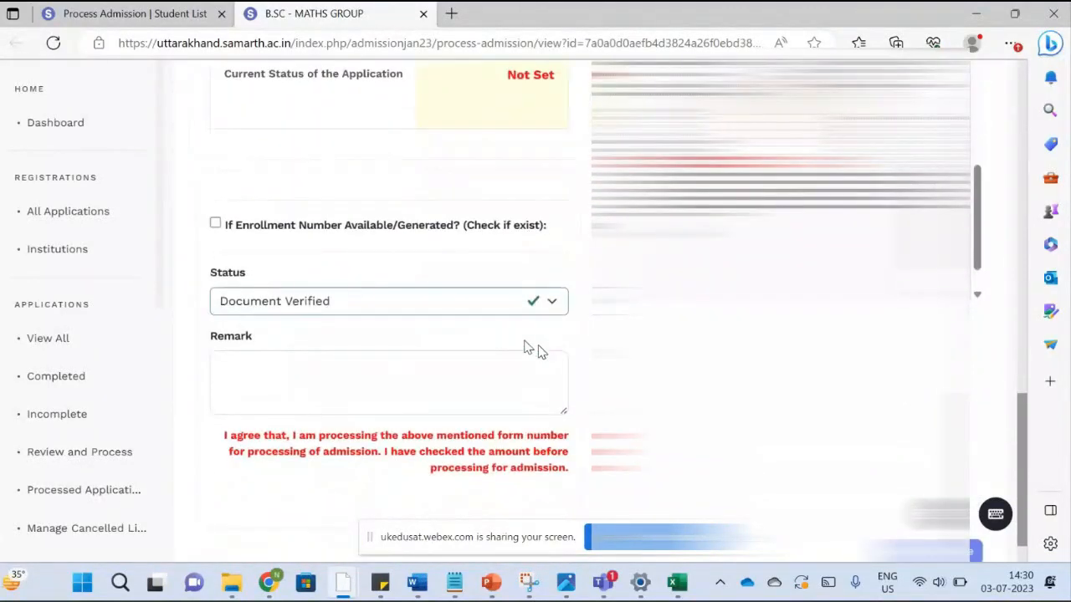
pyautogui.click(497, 302)
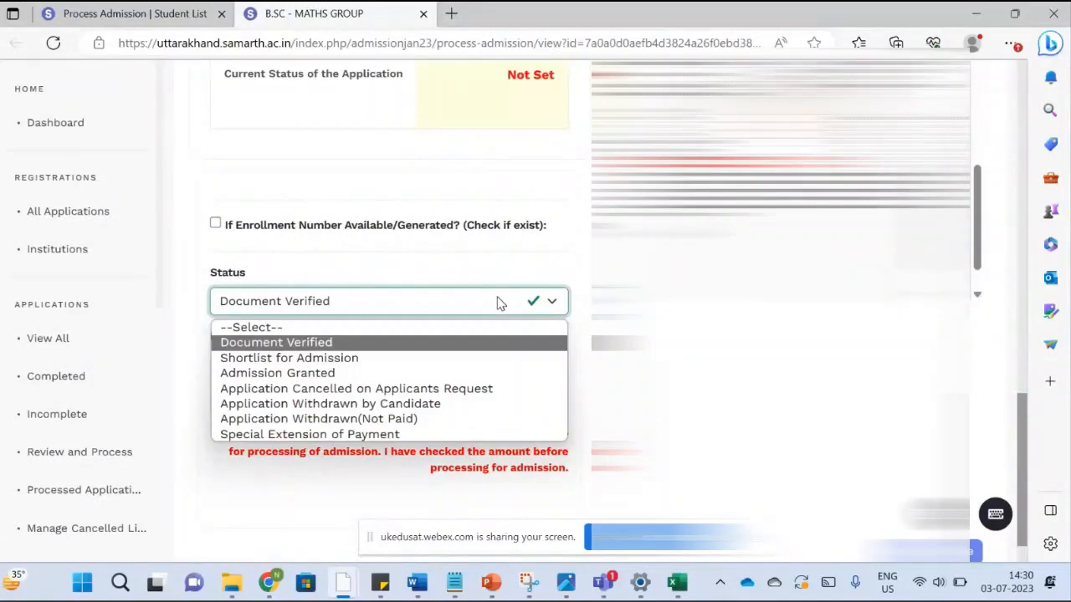
pyautogui.click(418, 358)
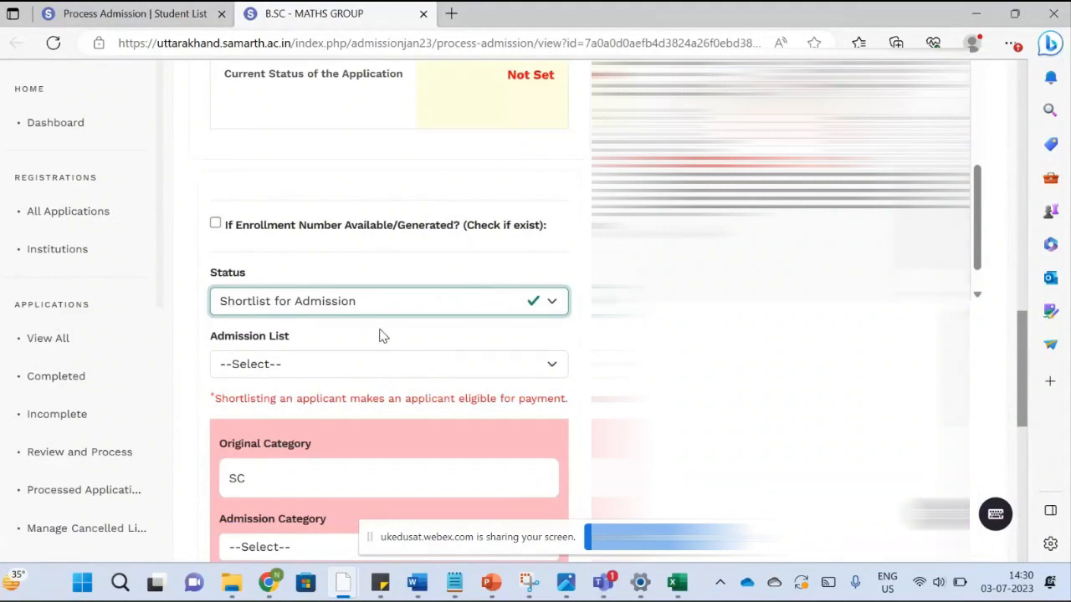
# - Check the list numbers offered under Admission List for the shortlisted application
pyautogui.scroll(-2, 377, 335)
pyautogui.click(326, 236)
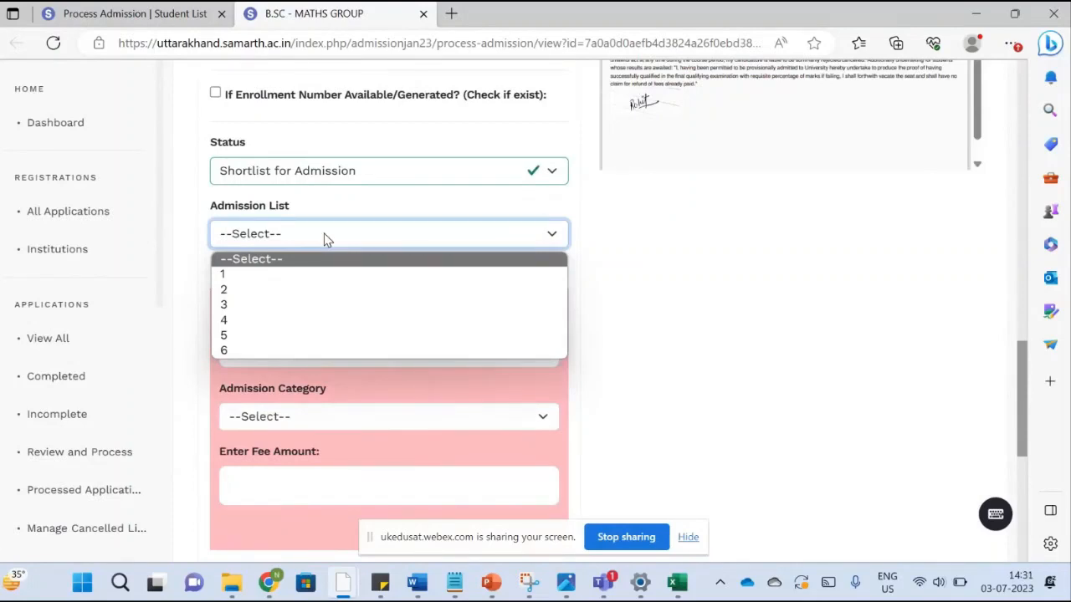
pyautogui.click(304, 274)
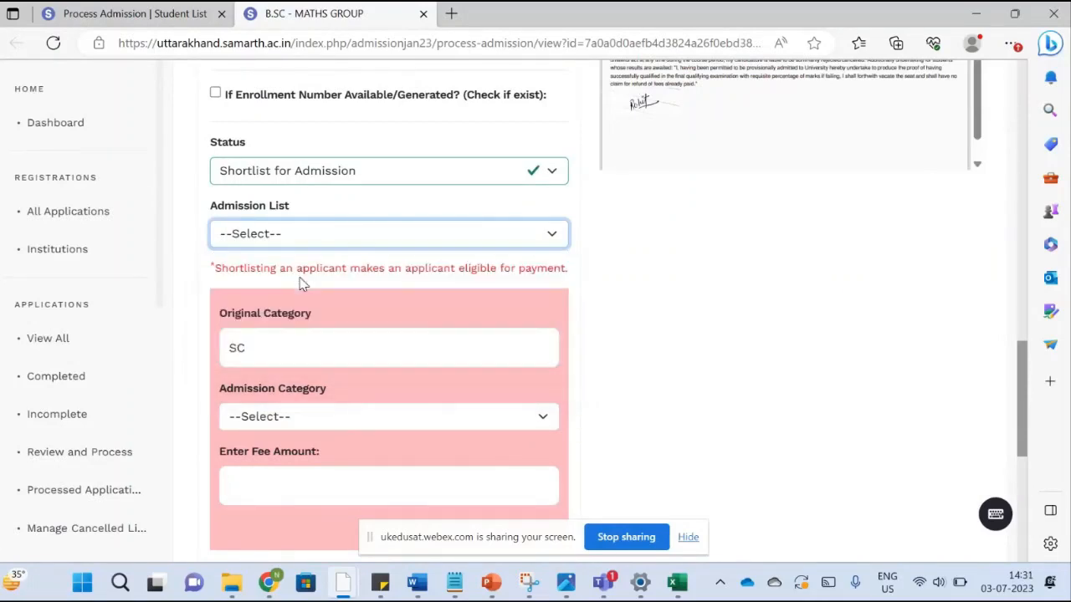
# - Set the Admission List to 1 and check the Original Category field and the options offered under Admission Category
pyautogui.scroll(-2, 303, 285)
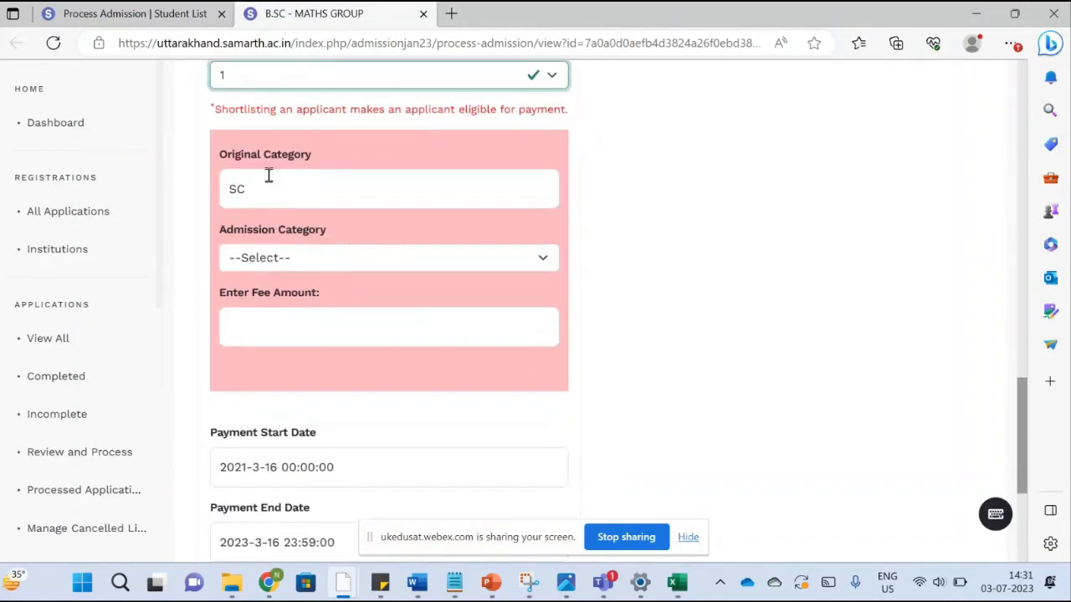
pyautogui.click(264, 192)
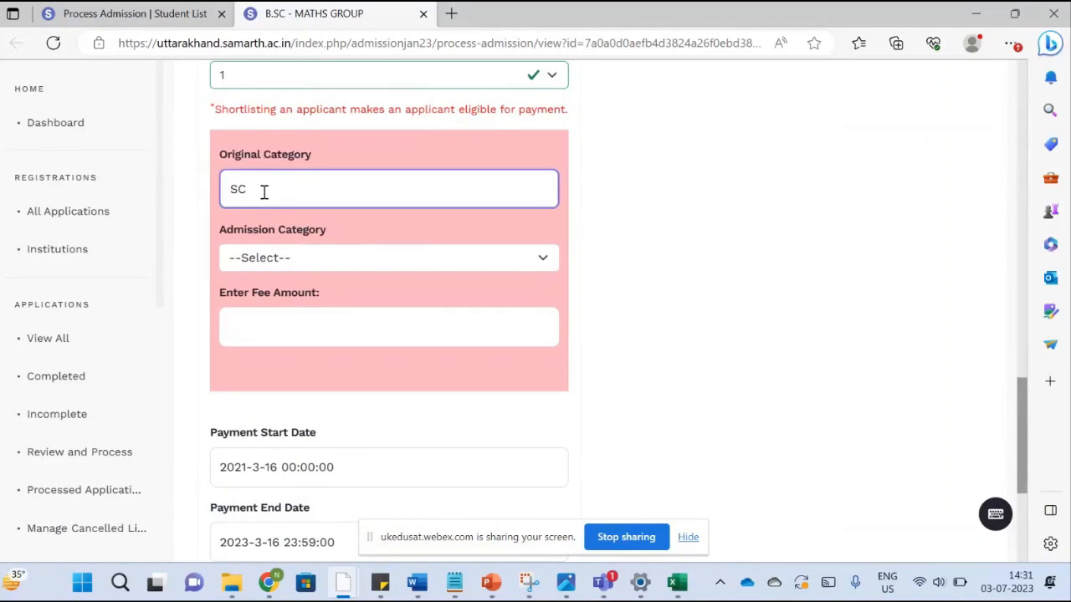
pyautogui.click(352, 267)
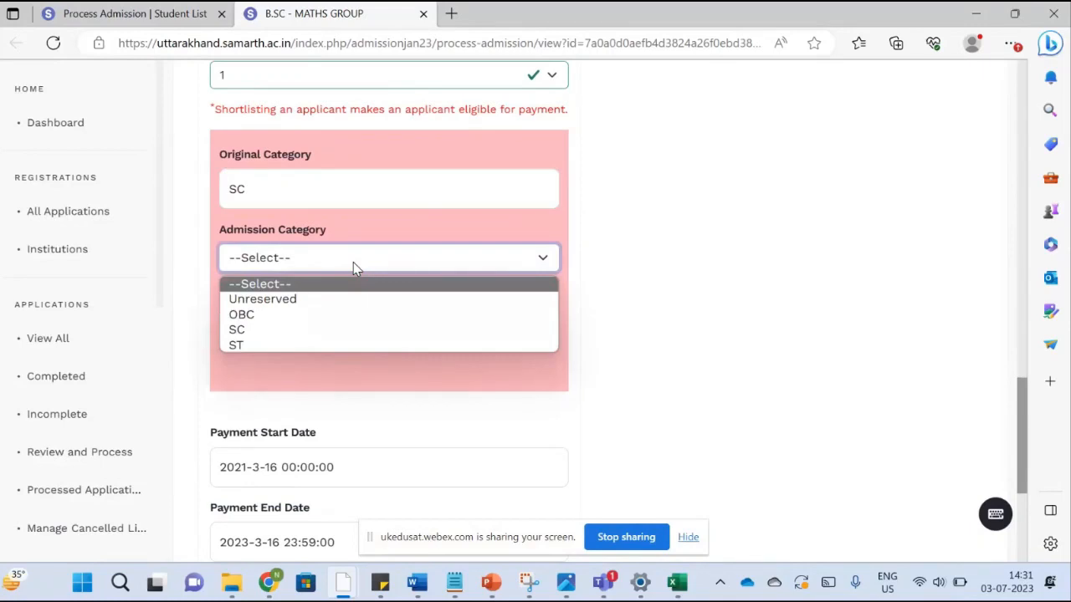
pyautogui.click(352, 266)
pyautogui.click(353, 267)
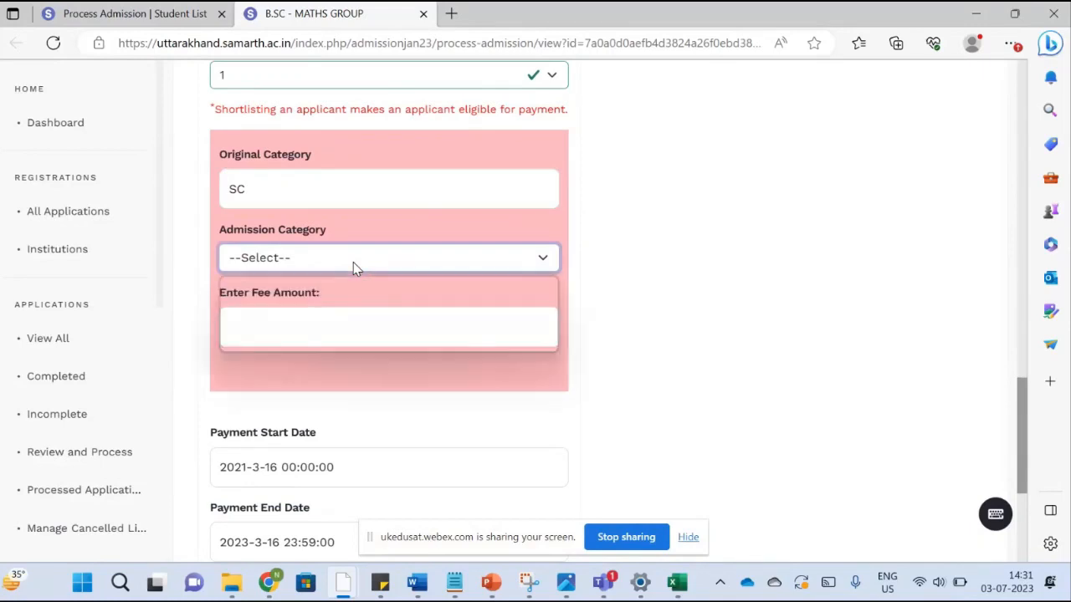
pyautogui.click(353, 267)
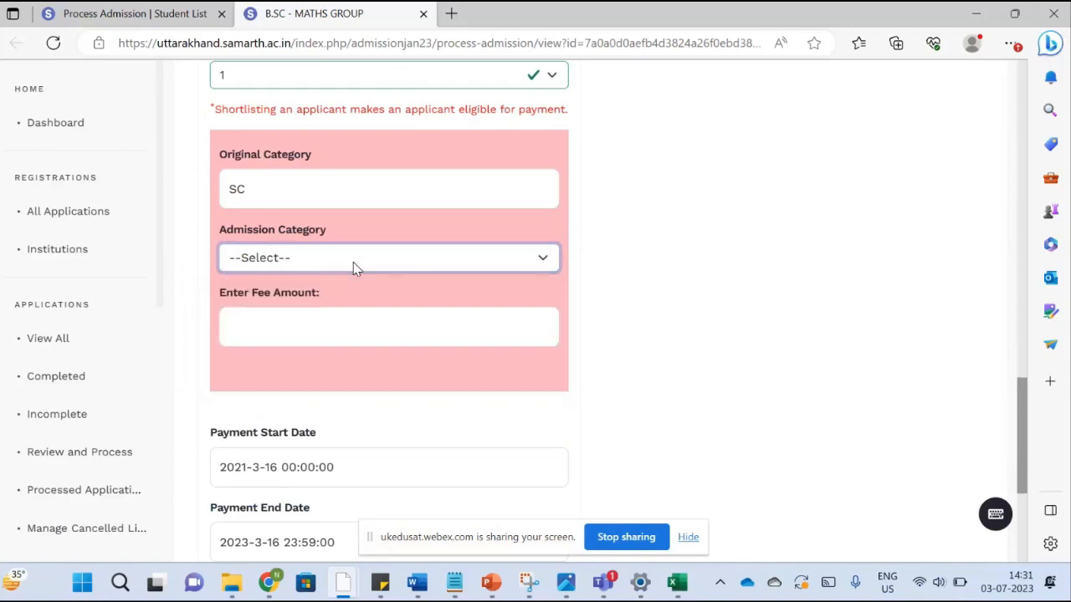
# - Enter a fee amount of 10000 for the shortlisted applicant
pyautogui.click(328, 323)
pyautogui.scroll(-2, 328, 326)
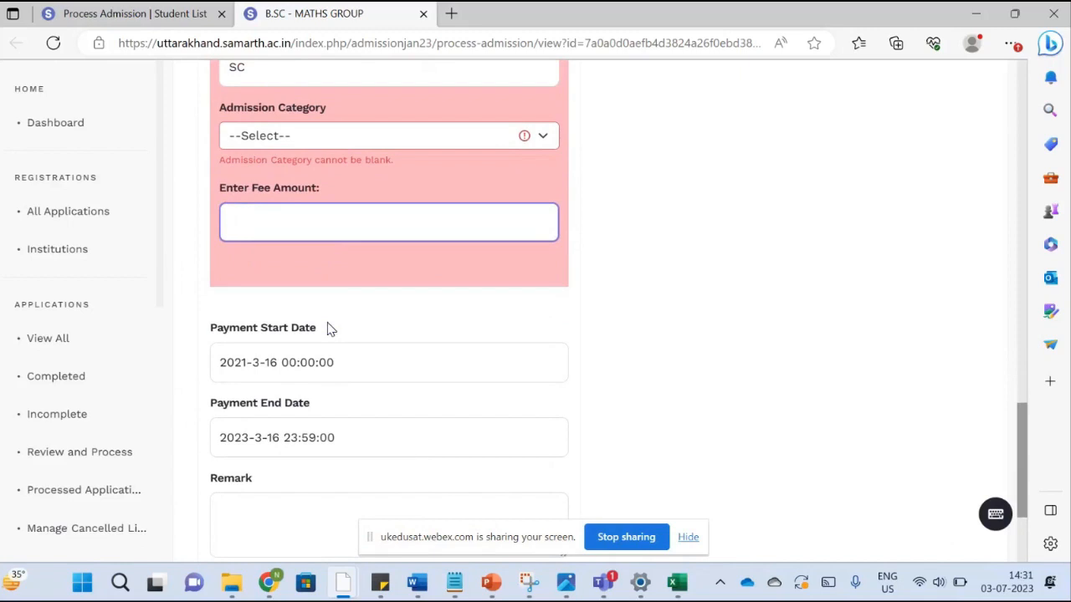
pyautogui.write('10000')
pyautogui.scroll(-1, 328, 329)
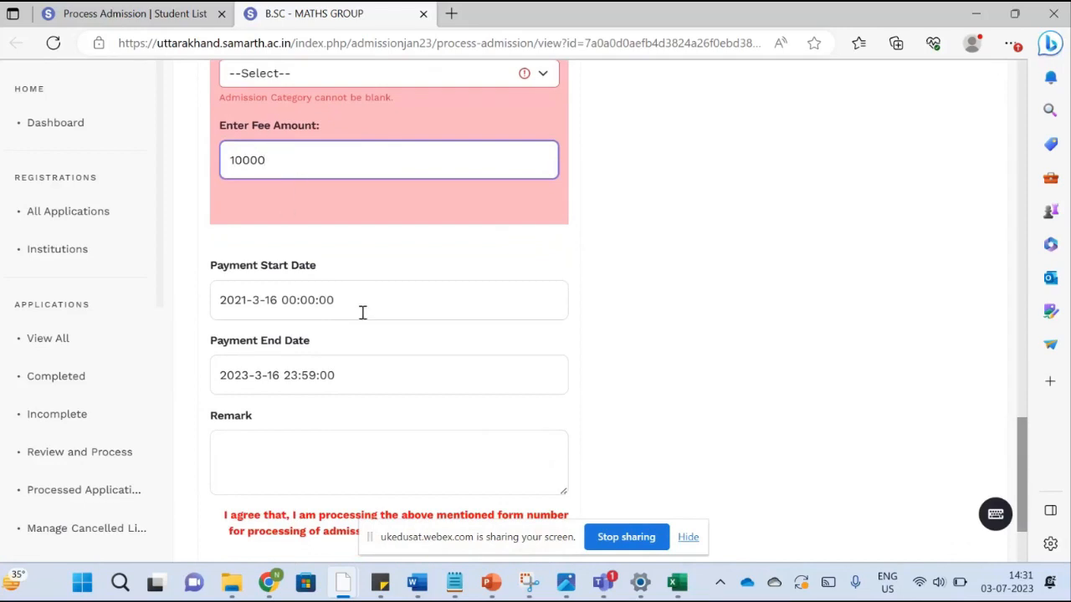
# - Try to set the Payment End Date to 30 March 2023 in its calendar
pyautogui.scroll(-2, 362, 311)
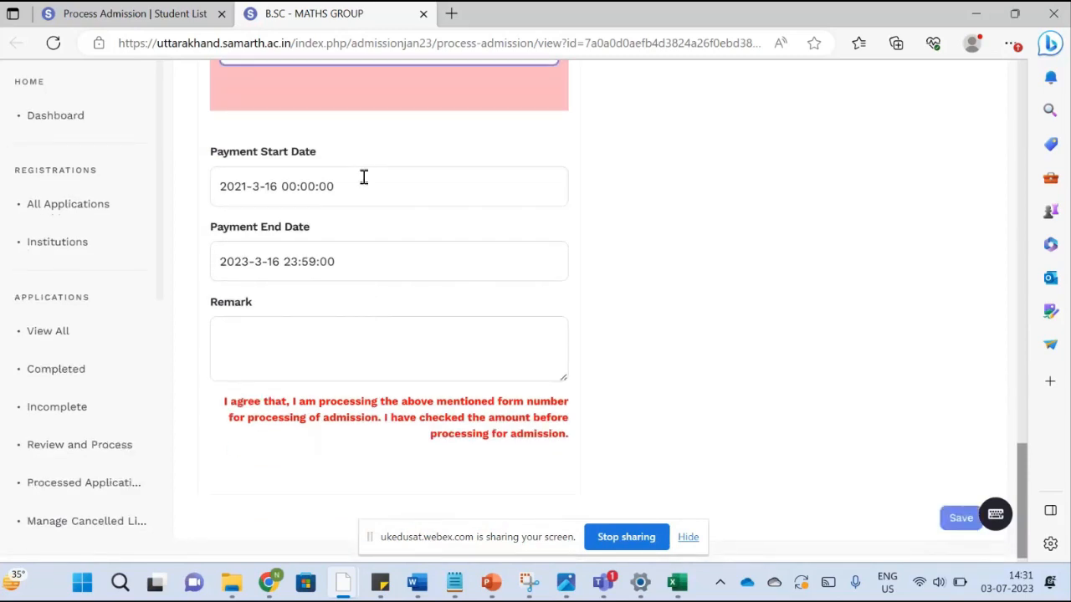
pyautogui.click(359, 263)
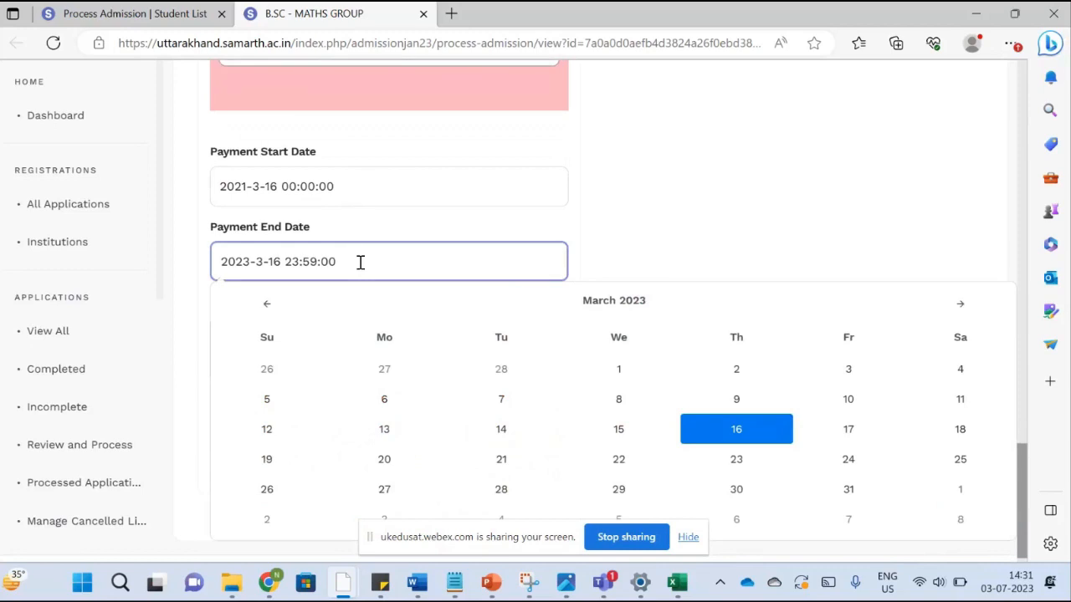
pyautogui.scroll(-1, 551, 396)
pyautogui.scroll(1, 552, 395)
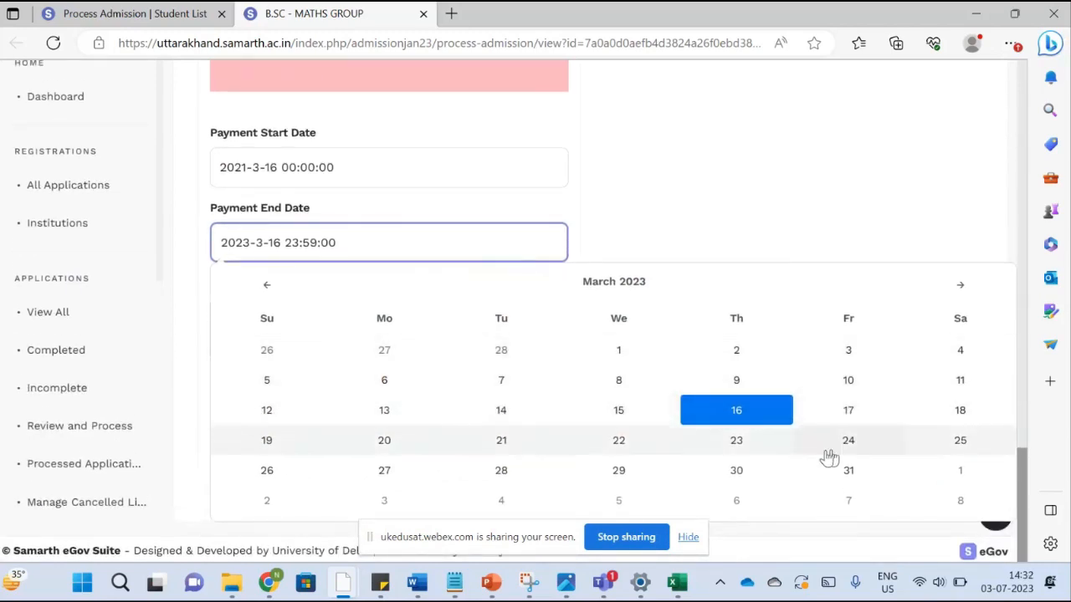
pyautogui.click(736, 475)
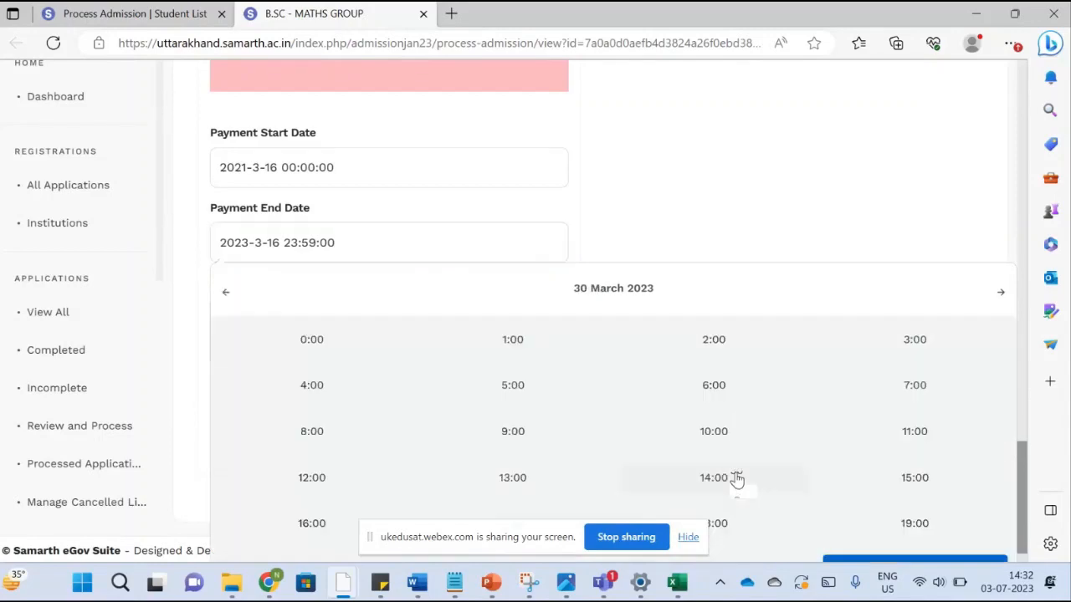
pyautogui.click(680, 215)
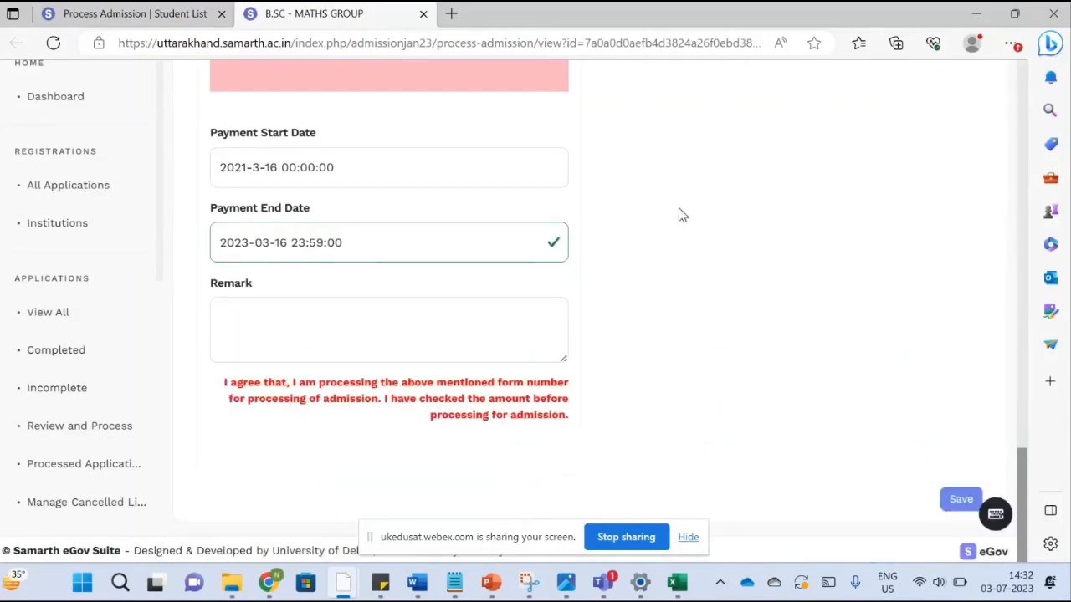
# - Try to move the Payment End Date to 20 September 2023 and save the application
pyautogui.click(507, 245)
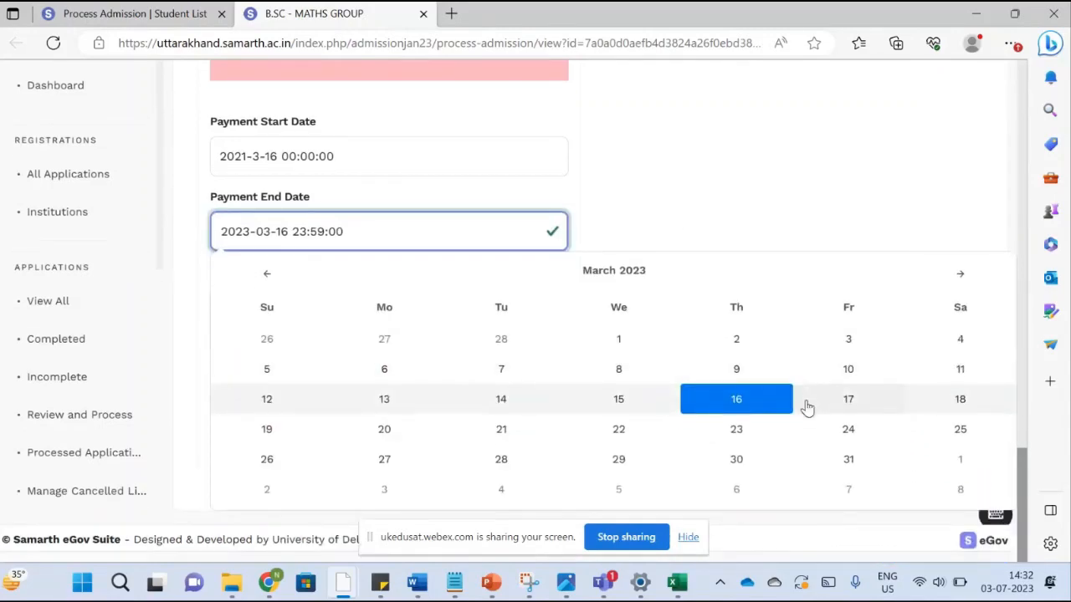
pyautogui.click(960, 287)
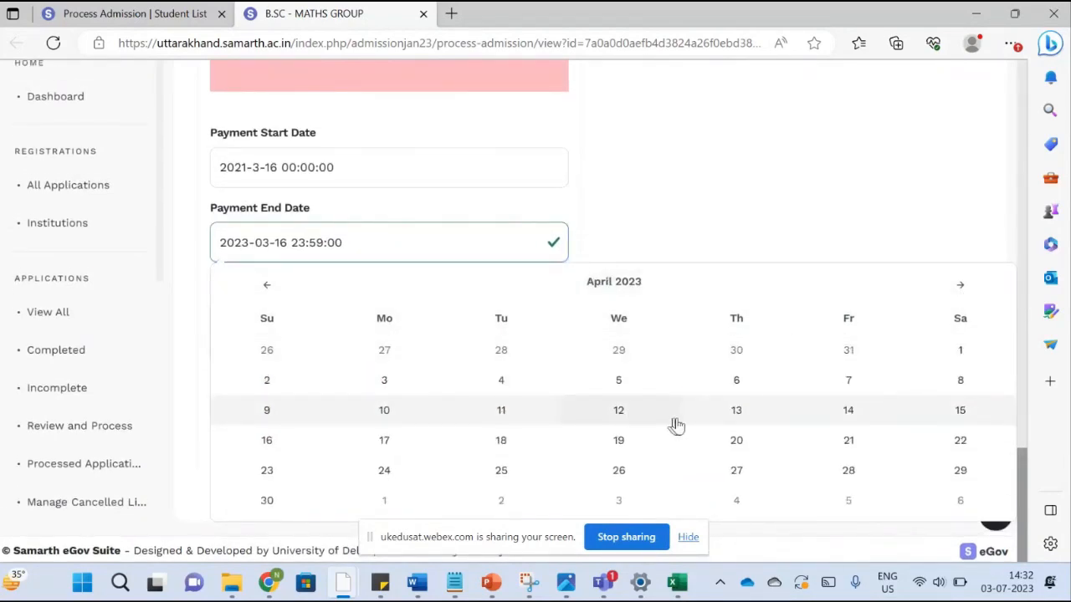
pyautogui.click(960, 292)
pyautogui.click(960, 293)
pyautogui.click(959, 293)
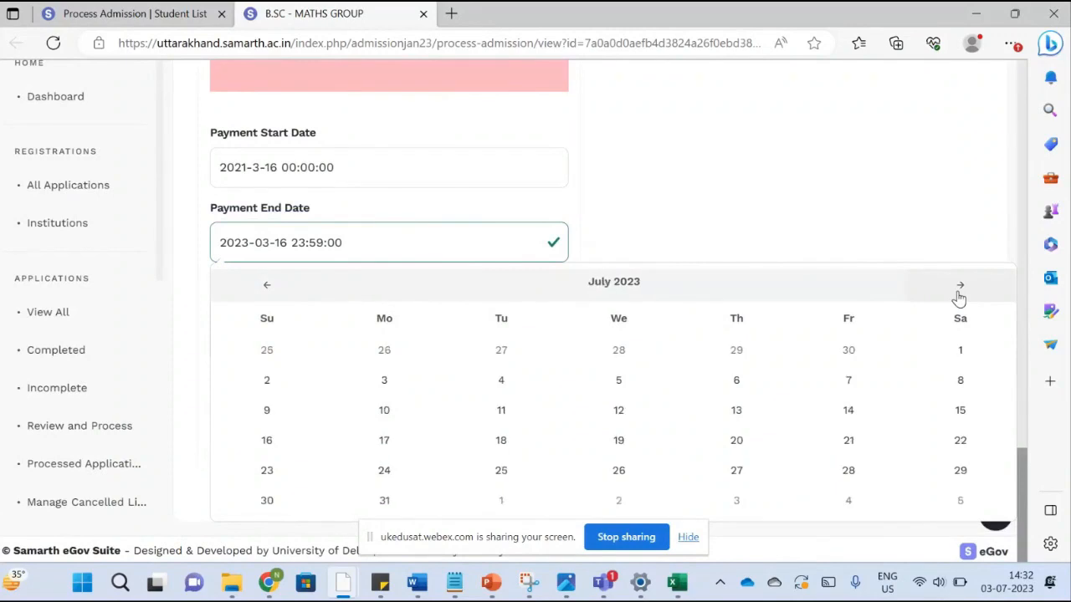
pyautogui.click(959, 293)
pyautogui.click(959, 293)
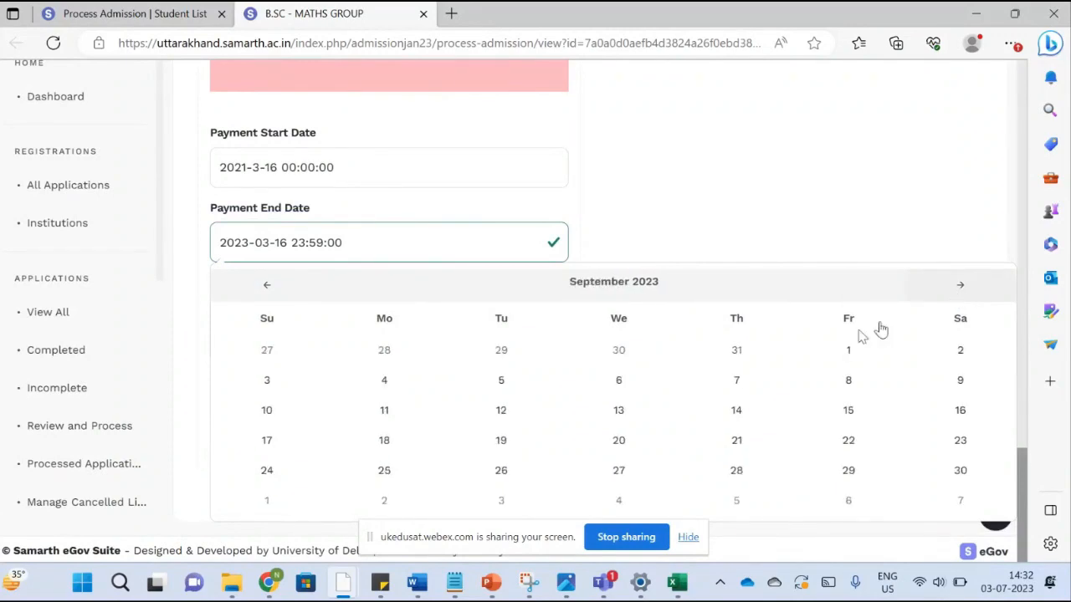
pyautogui.click(612, 444)
pyautogui.click(617, 242)
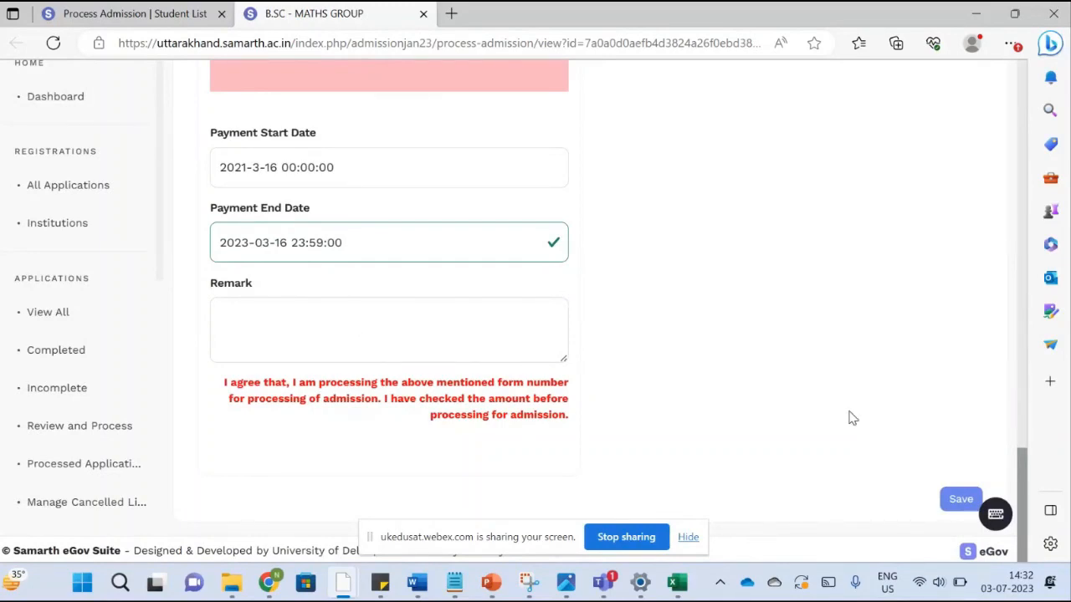
pyautogui.click(961, 500)
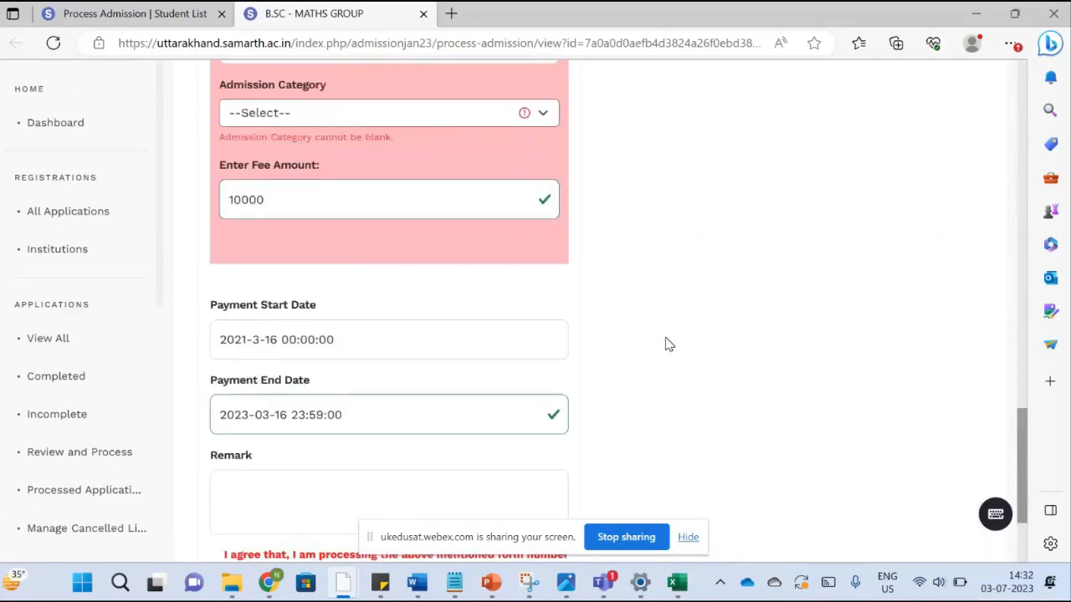
# - Set the application's processing status to Admission Granted
pyautogui.scroll(3, 668, 345)
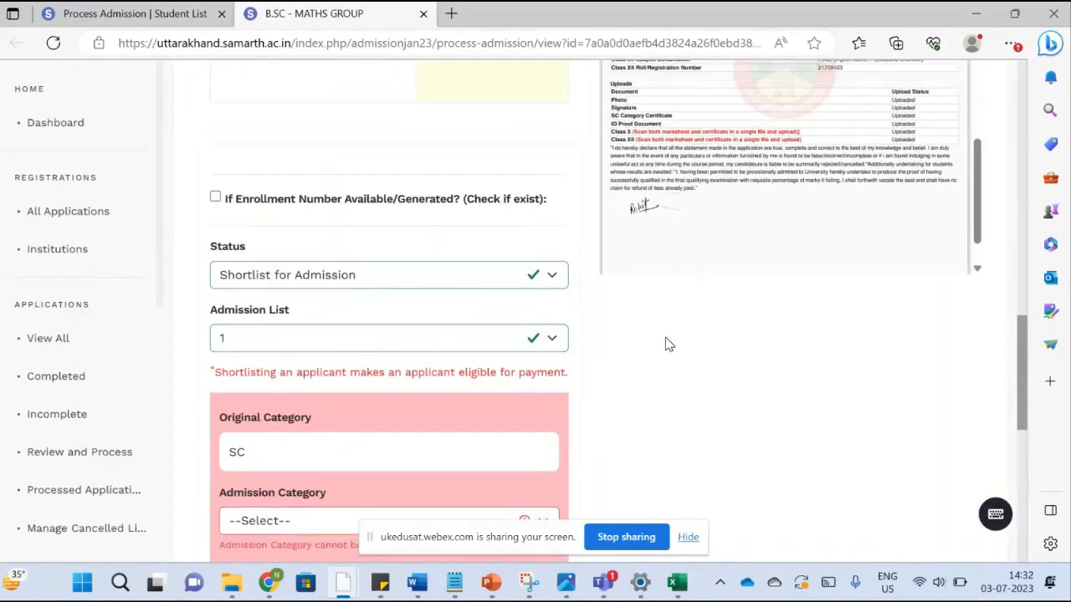
pyautogui.click(472, 277)
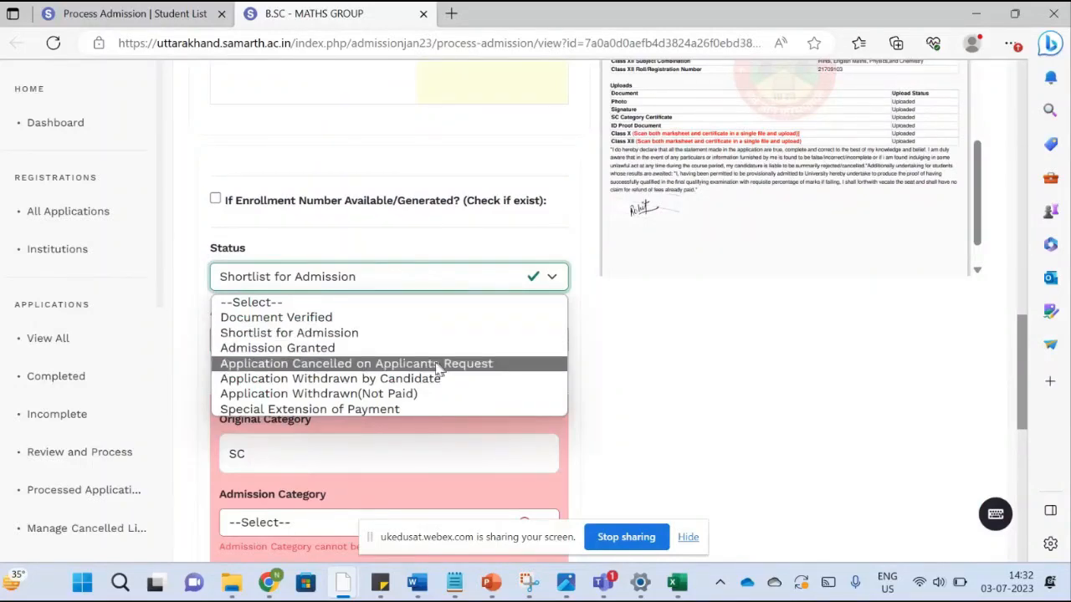
pyautogui.click(376, 353)
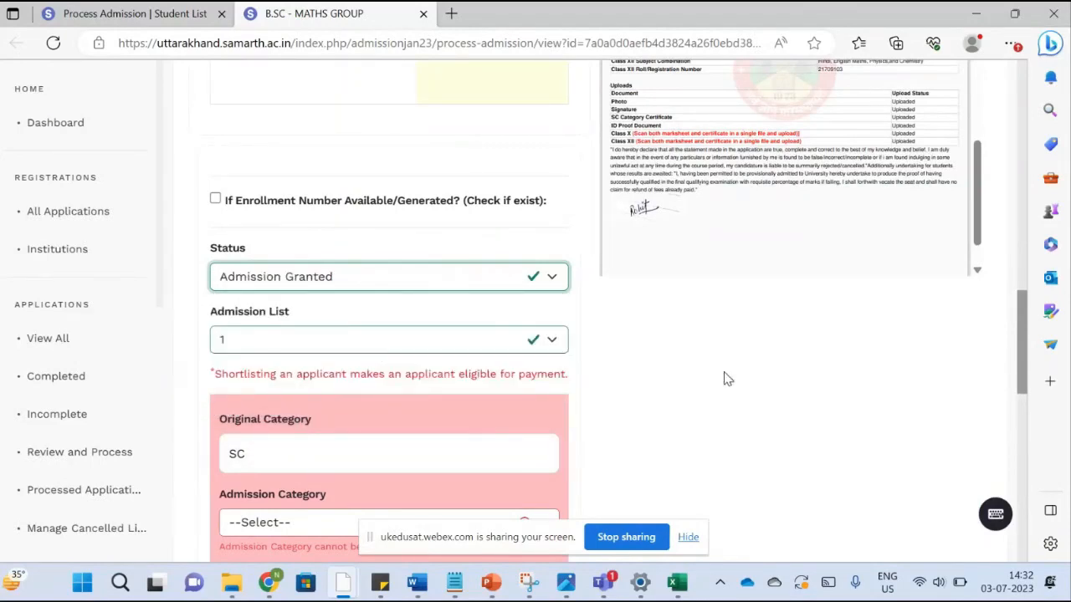
pyautogui.click(624, 362)
# - Examine the category, fee, payment date and transaction fields that apply to the Admission Granted status
pyautogui.scroll(-3, 623, 361)
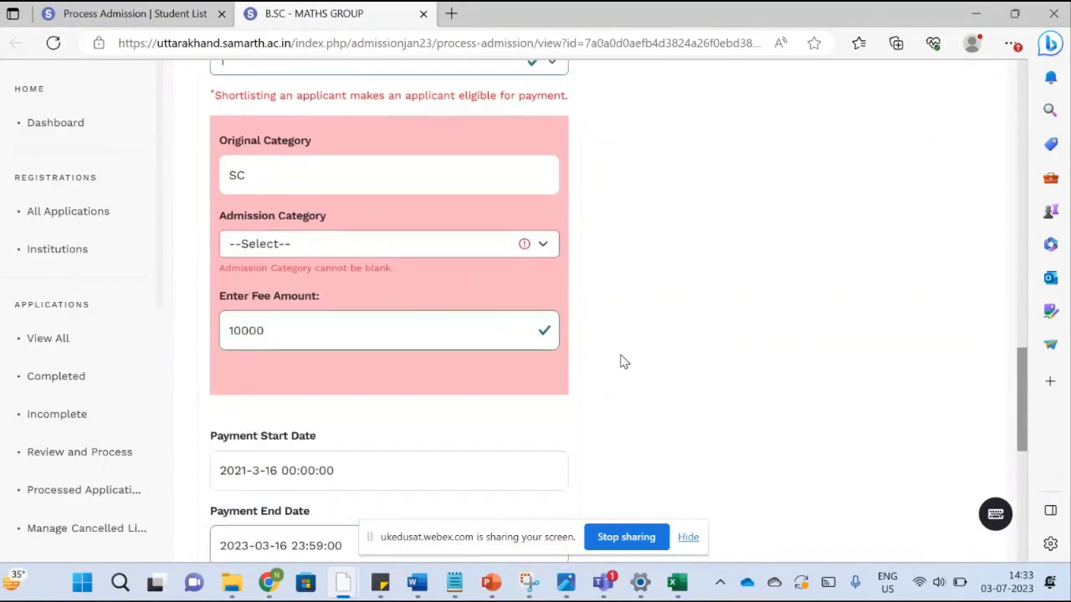
pyautogui.scroll(-5, 623, 362)
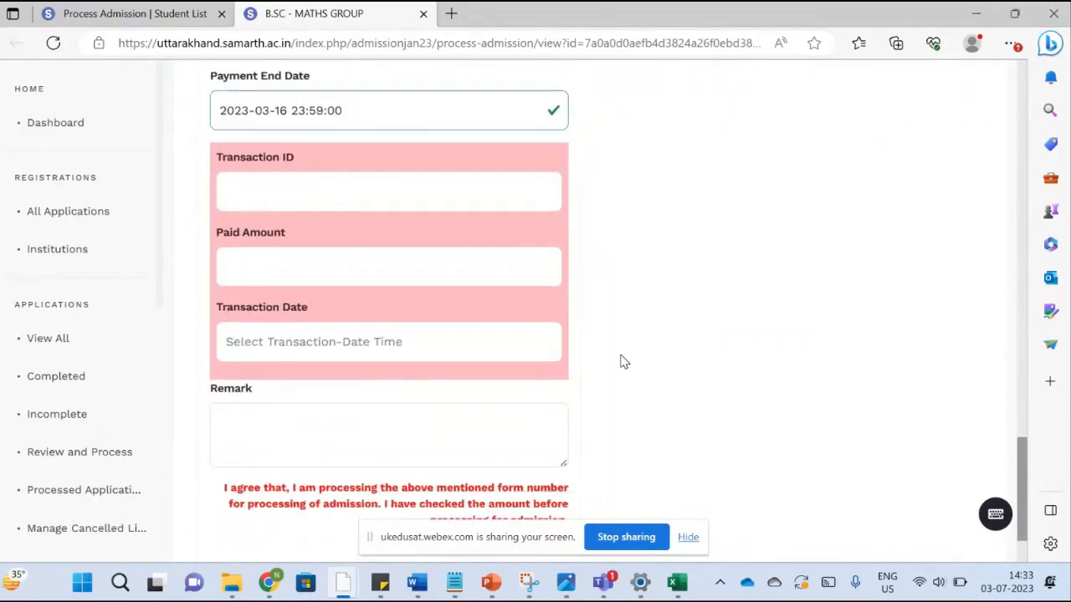
pyautogui.scroll(-1, 623, 361)
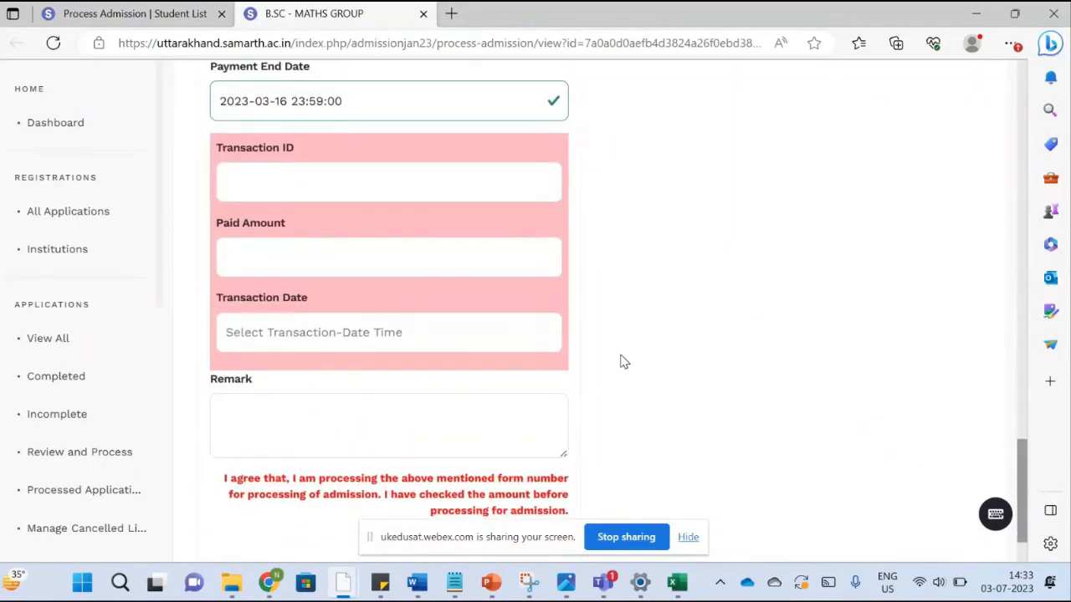
pyautogui.scroll(-1, 623, 362)
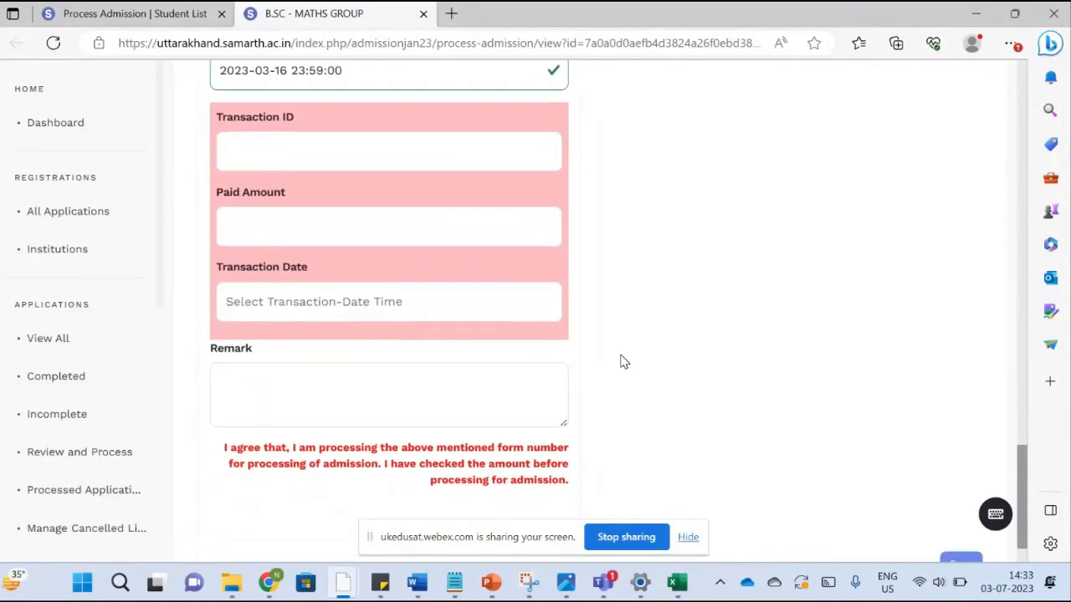
pyautogui.scroll(2, 623, 361)
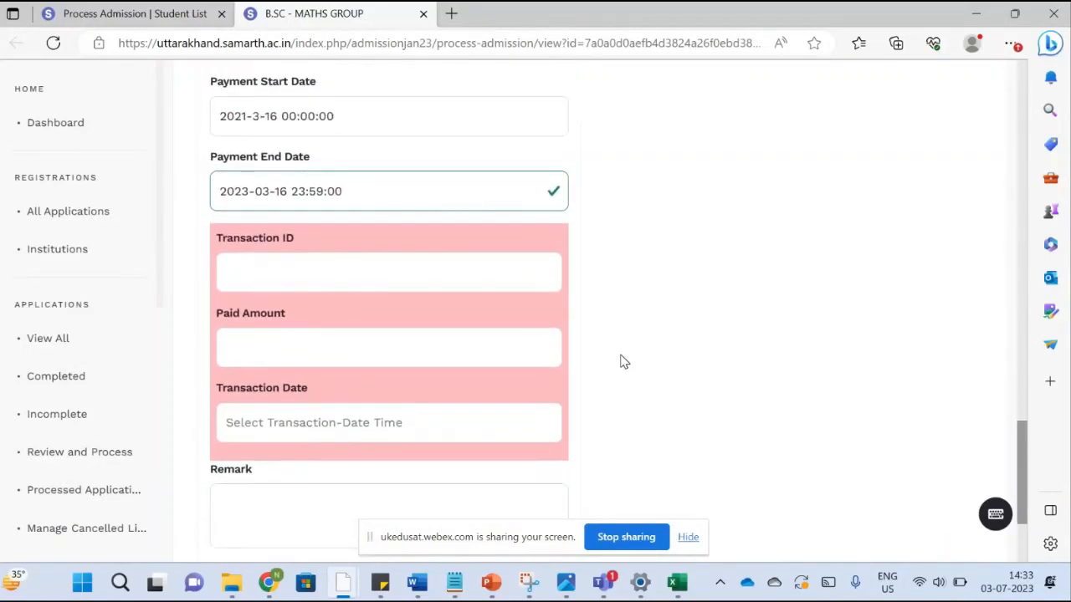
pyautogui.scroll(4, 624, 362)
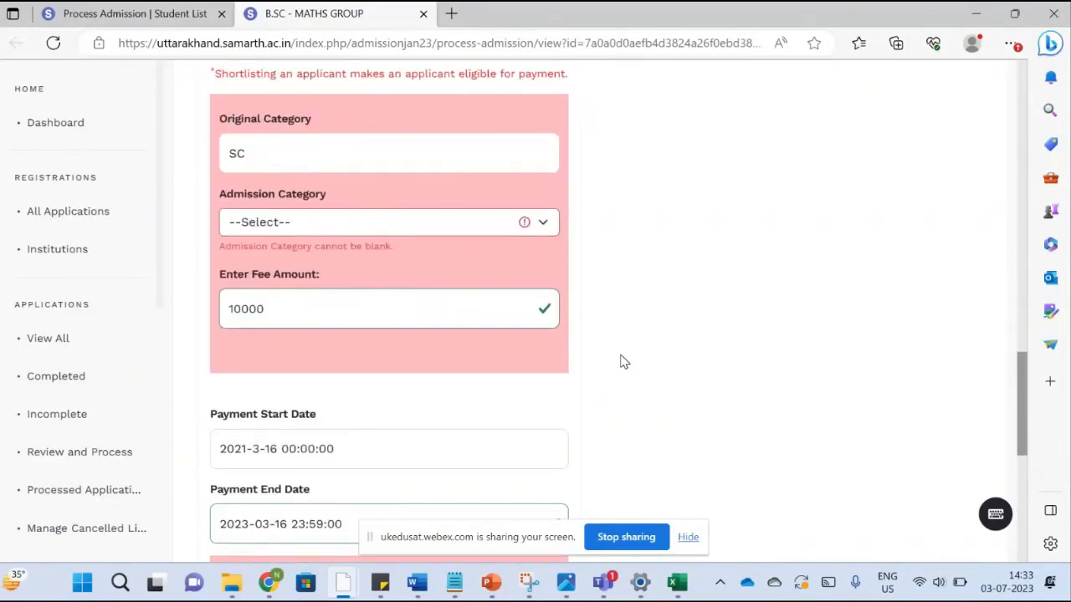
pyautogui.scroll(-1, 623, 361)
pyautogui.scroll(-2, 492, 335)
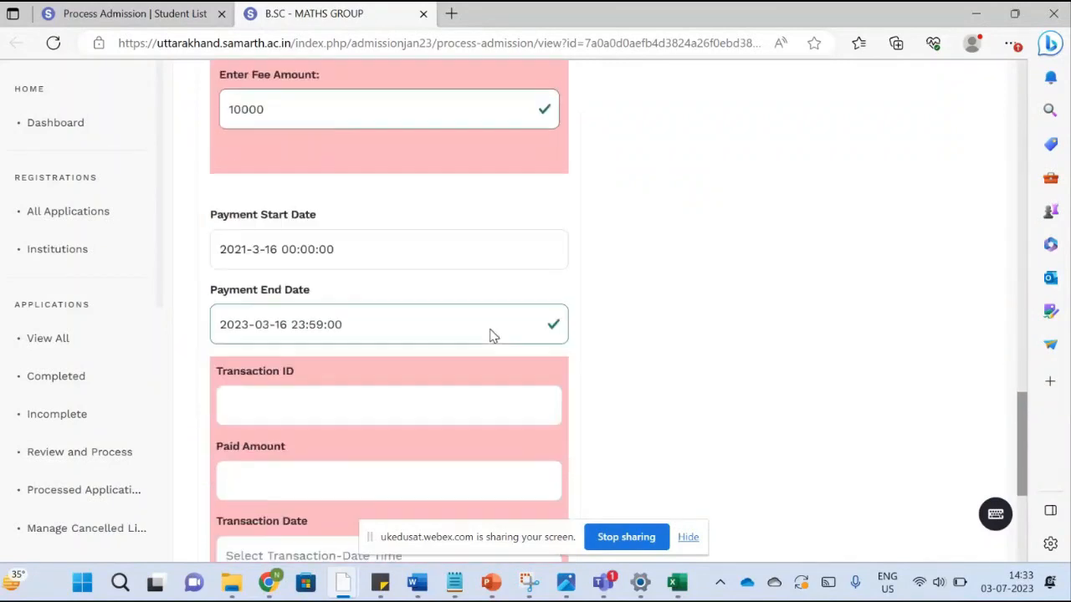
pyautogui.scroll(-2, 492, 335)
# - Check the Transaction ID, Paid Amount and Transaction Date entry fields, the remark and declaration, and the selected status
pyautogui.click(331, 270)
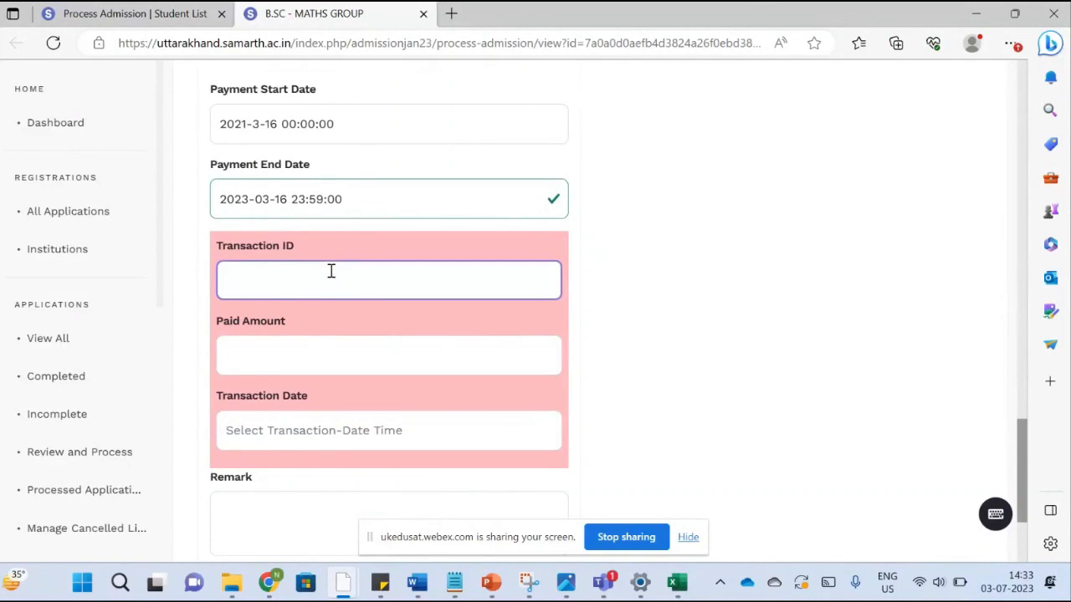
pyautogui.click(303, 349)
pyautogui.click(335, 448)
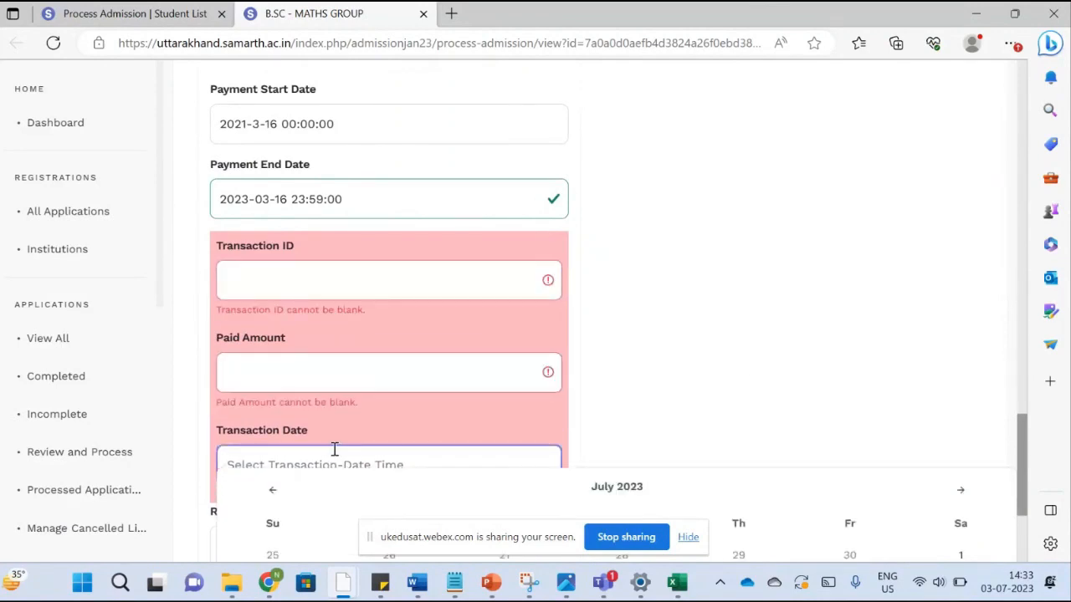
pyautogui.click(747, 381)
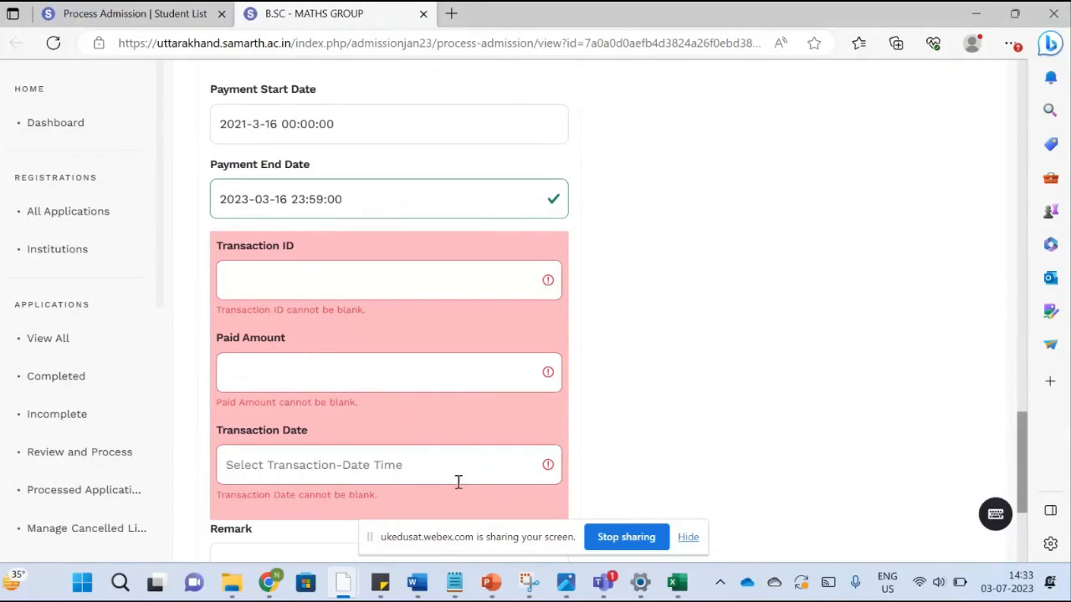
pyautogui.scroll(-3, 459, 482)
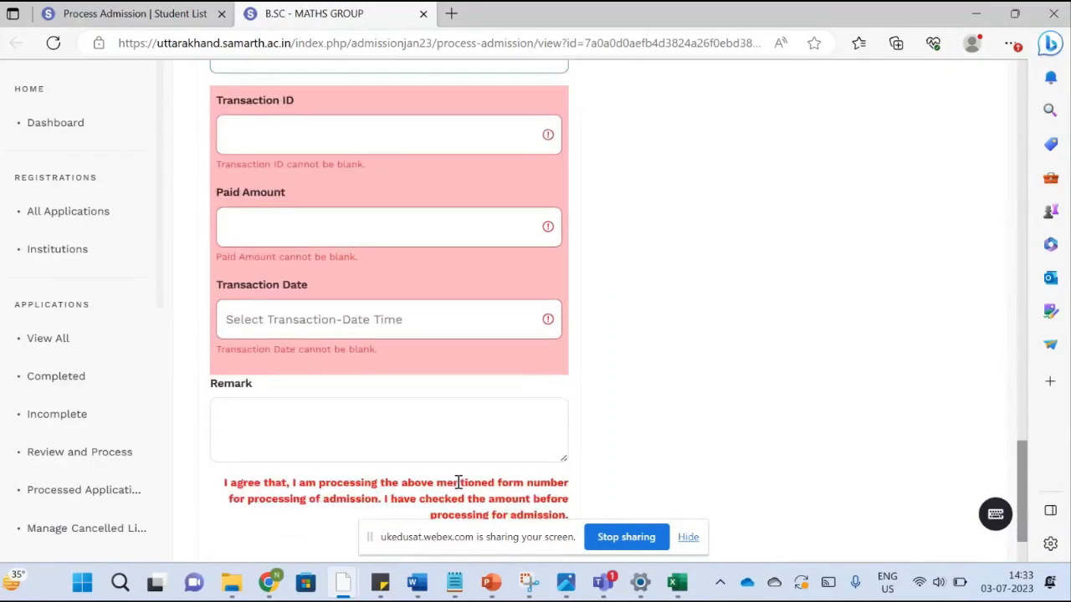
pyautogui.scroll(-2, 386, 432)
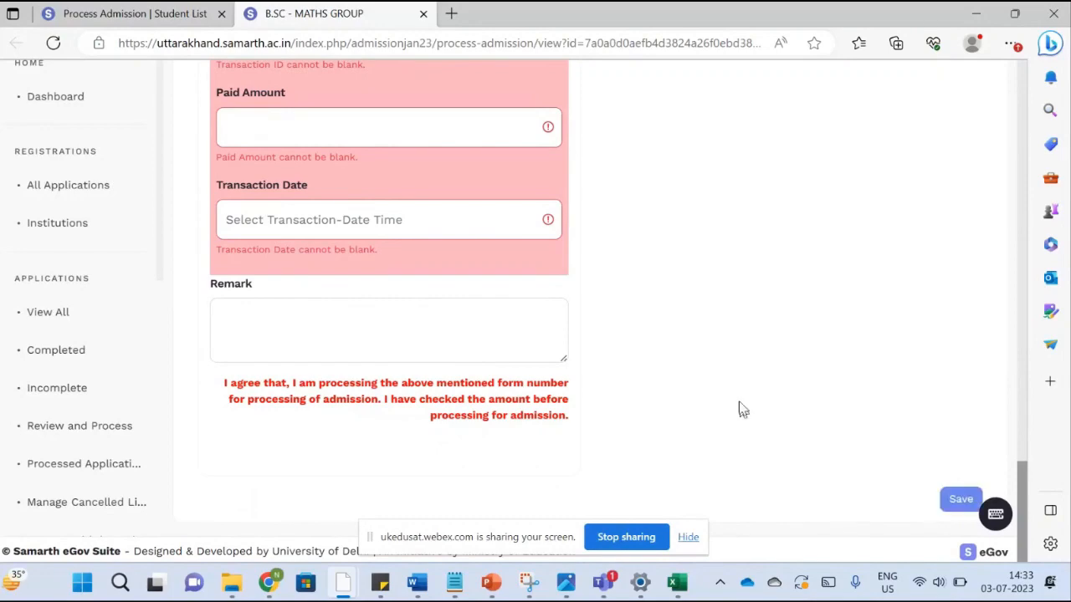
pyautogui.scroll(4, 741, 408)
pyautogui.scroll(5, 741, 408)
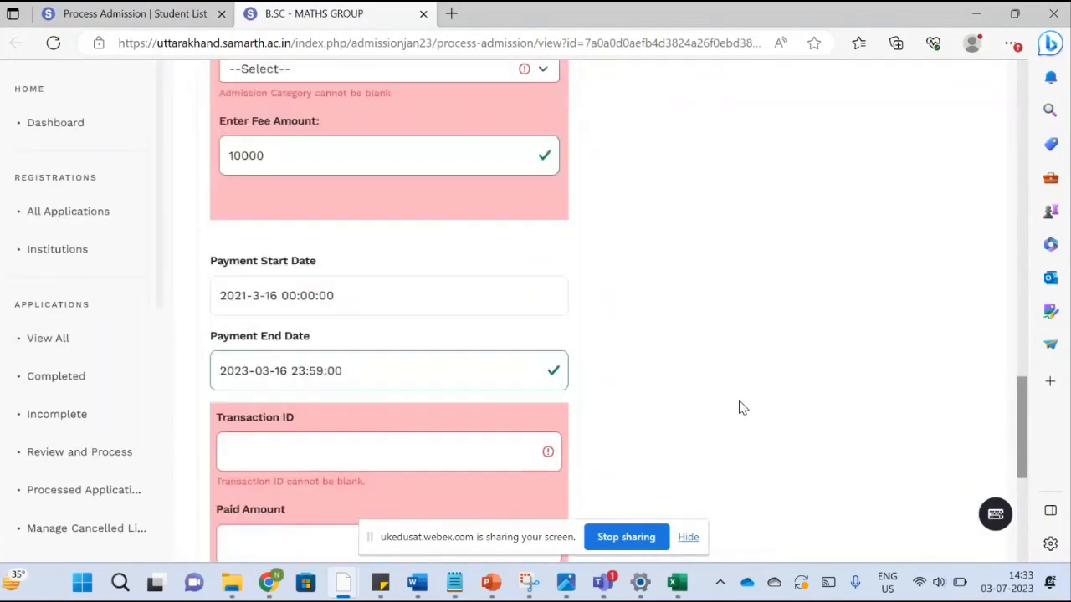
pyautogui.scroll(3, 742, 408)
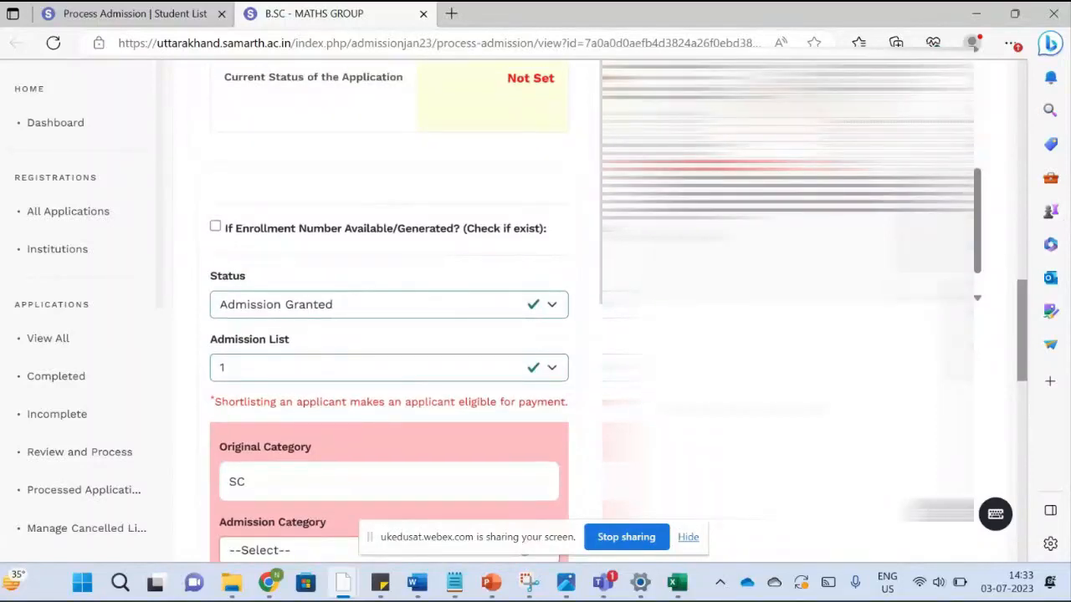
# - Review the processing status options available for the application, including the withdrawal and Special Extension of Payment options
pyautogui.click(513, 306)
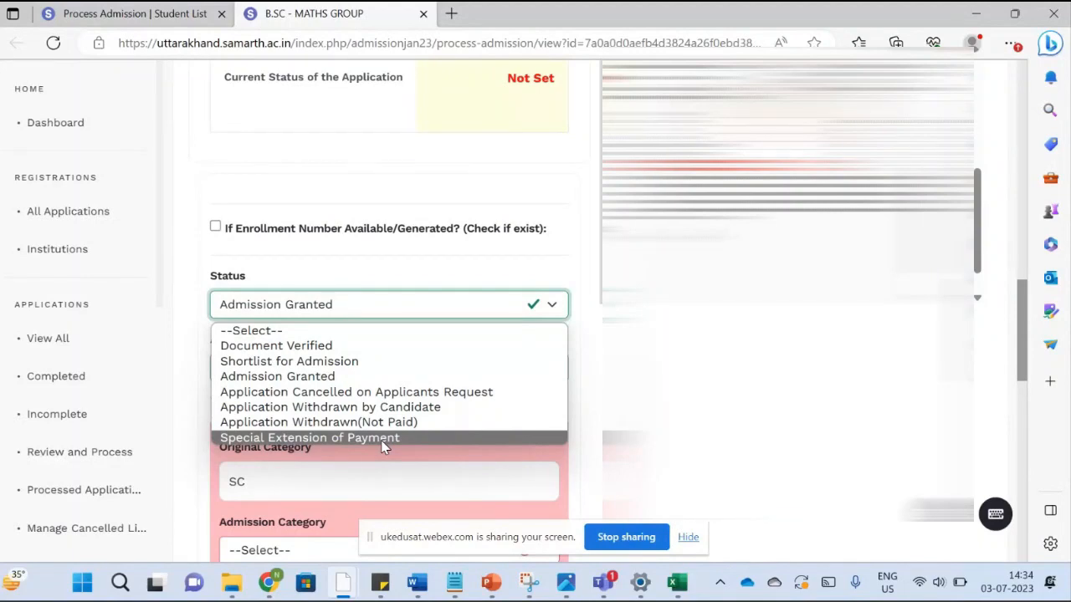
pyautogui.press('Up')
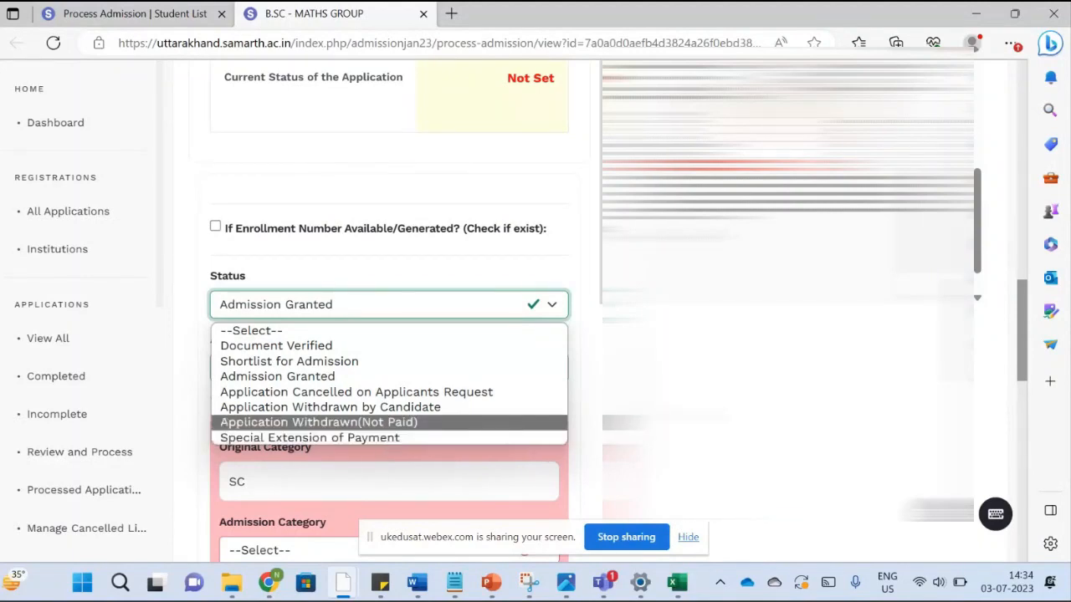
pyautogui.press('Escape')
pyautogui.scroll(2, 594, 313)
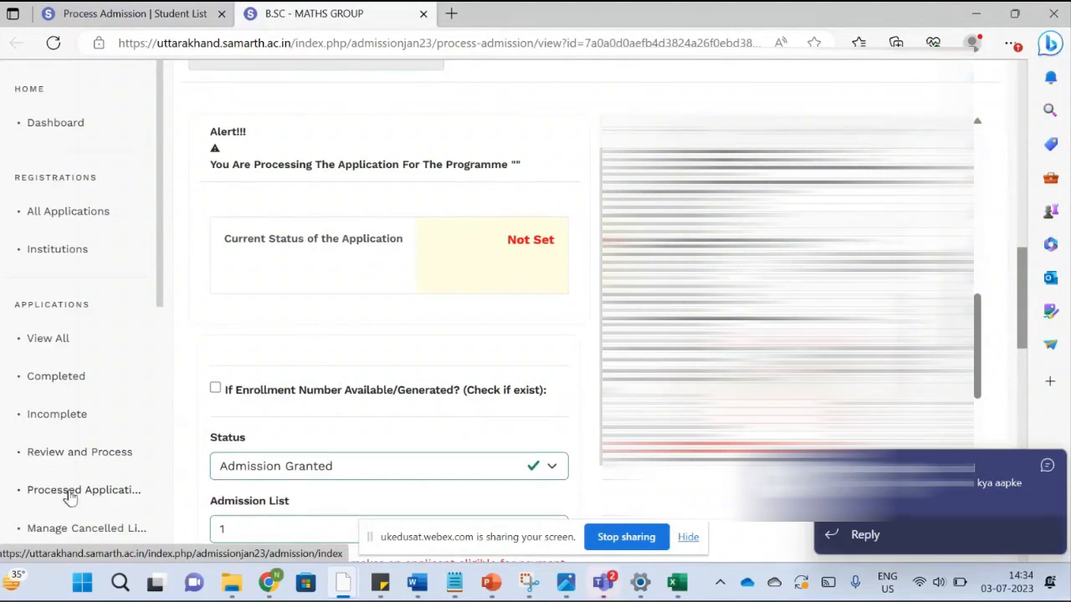
# - Open the Processed Applications list and check its programme filter and available actions, dismissing the chat notification
pyautogui.click(92, 495)
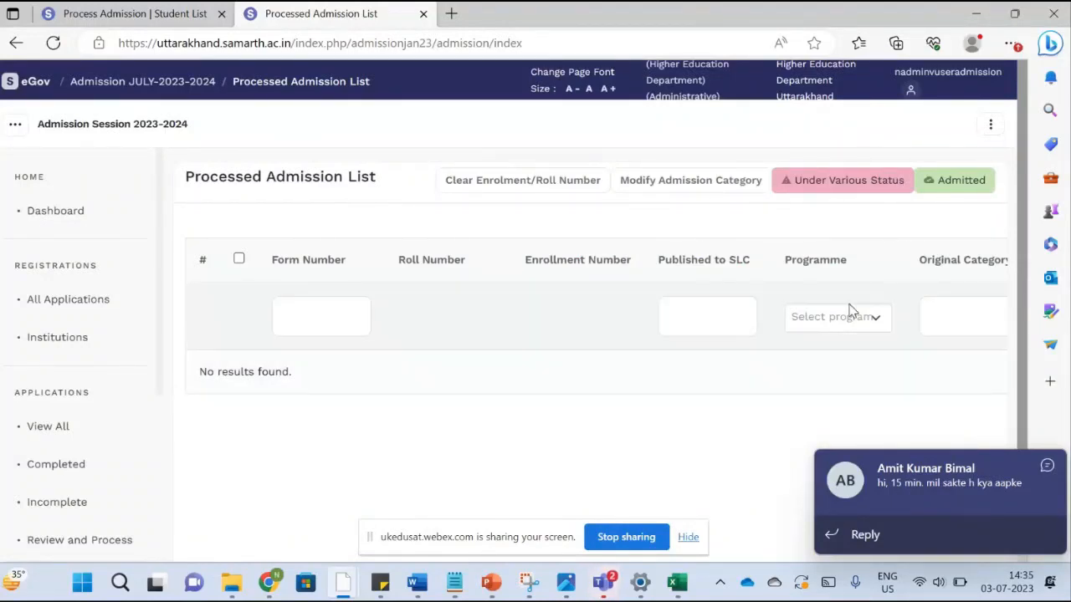
pyautogui.click(851, 326)
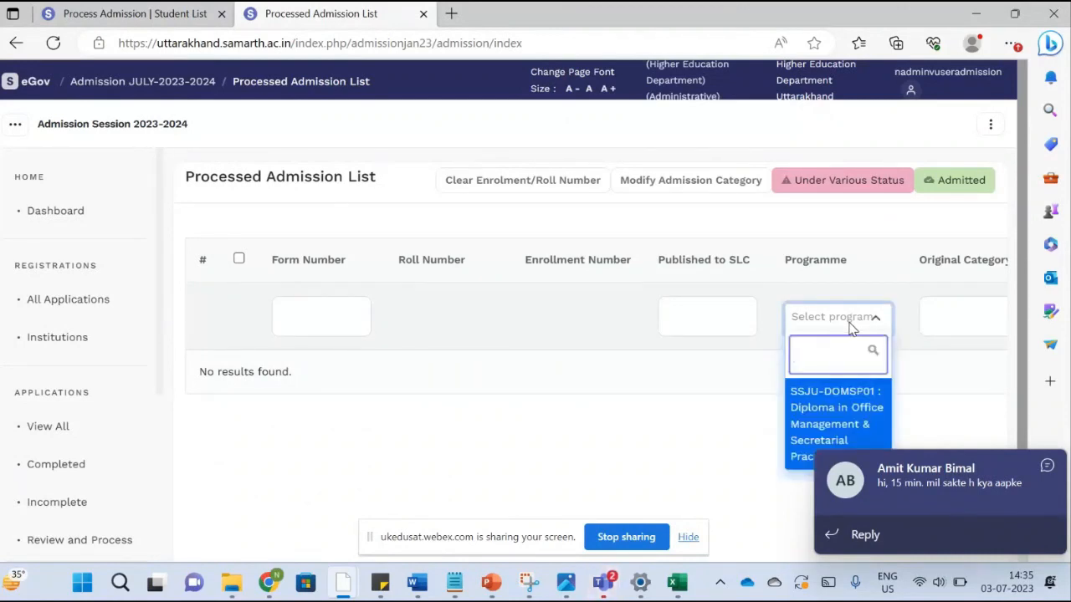
pyautogui.click(851, 326)
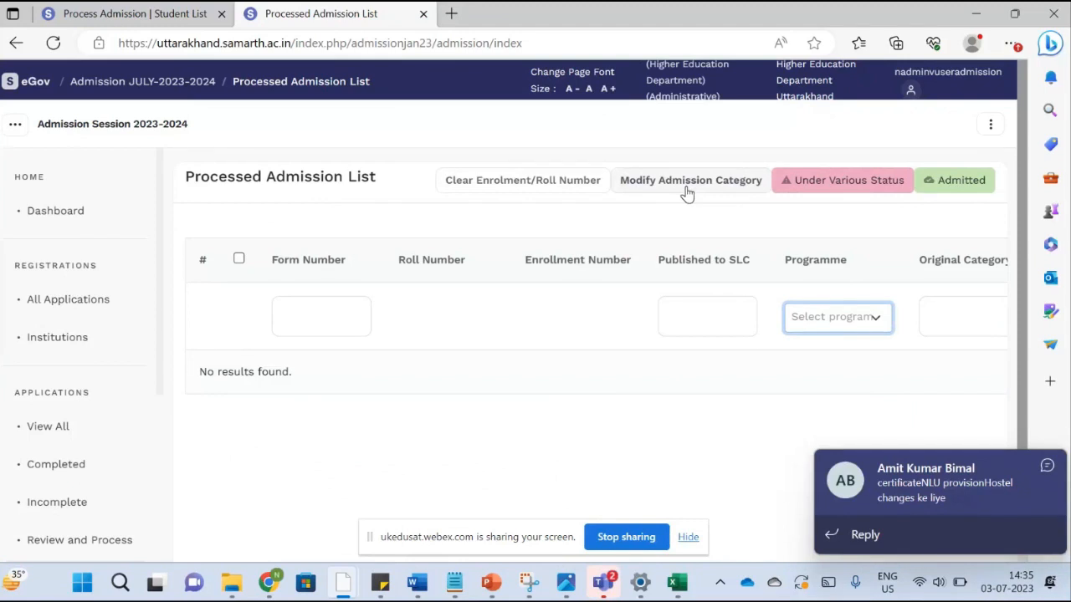
pyautogui.click(1051, 469)
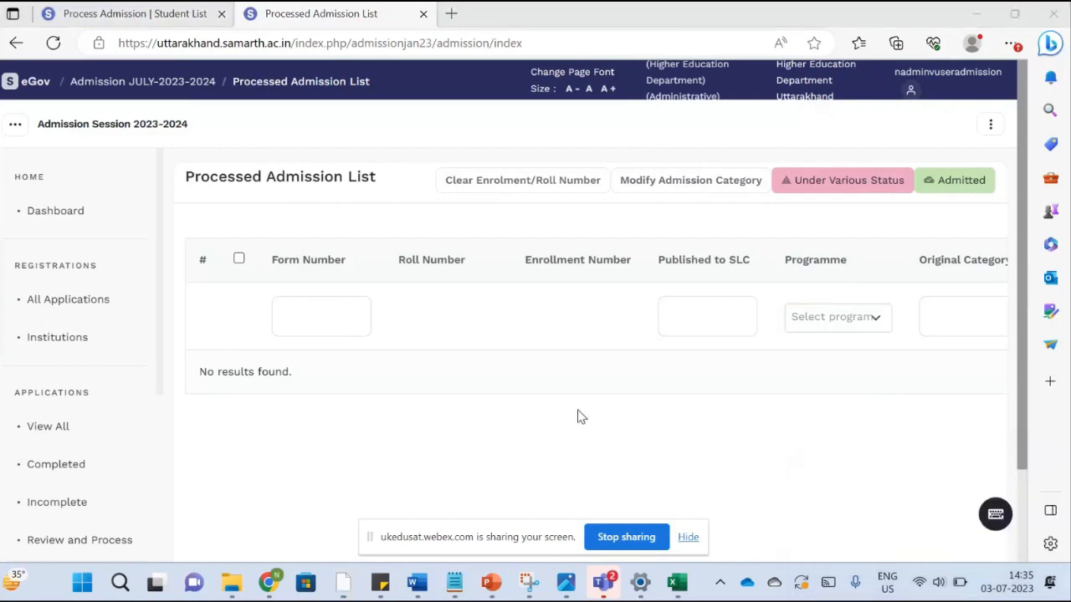
pyautogui.scroll(-2, 581, 416)
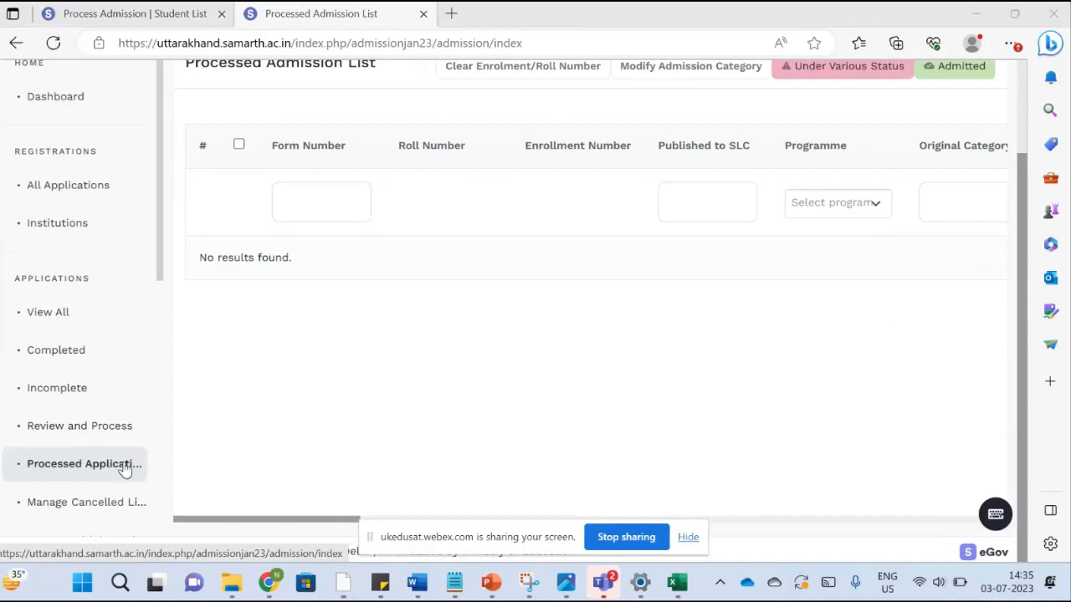
pyautogui.scroll(2, 249, 434)
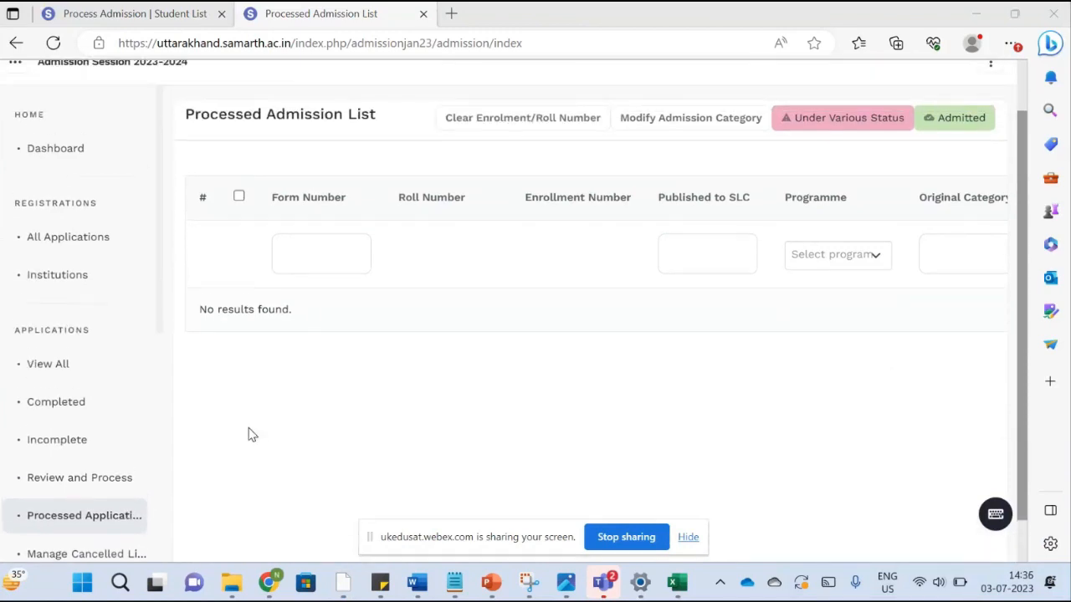
pyautogui.scroll(2, 249, 433)
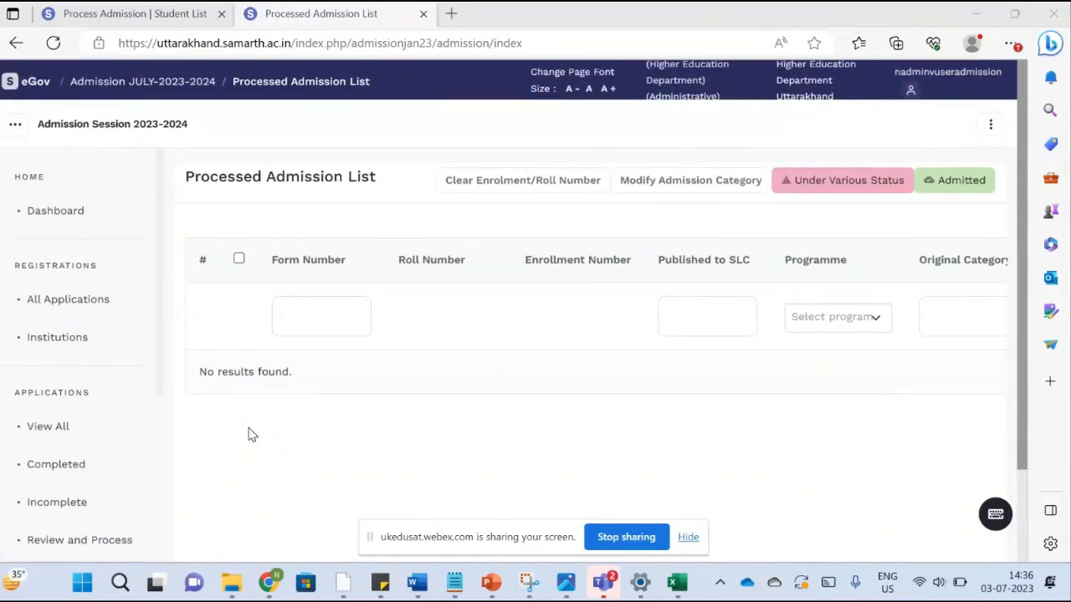
# - Open Manage Discipline from the dashboard and start a new course map
pyautogui.click(56, 214)
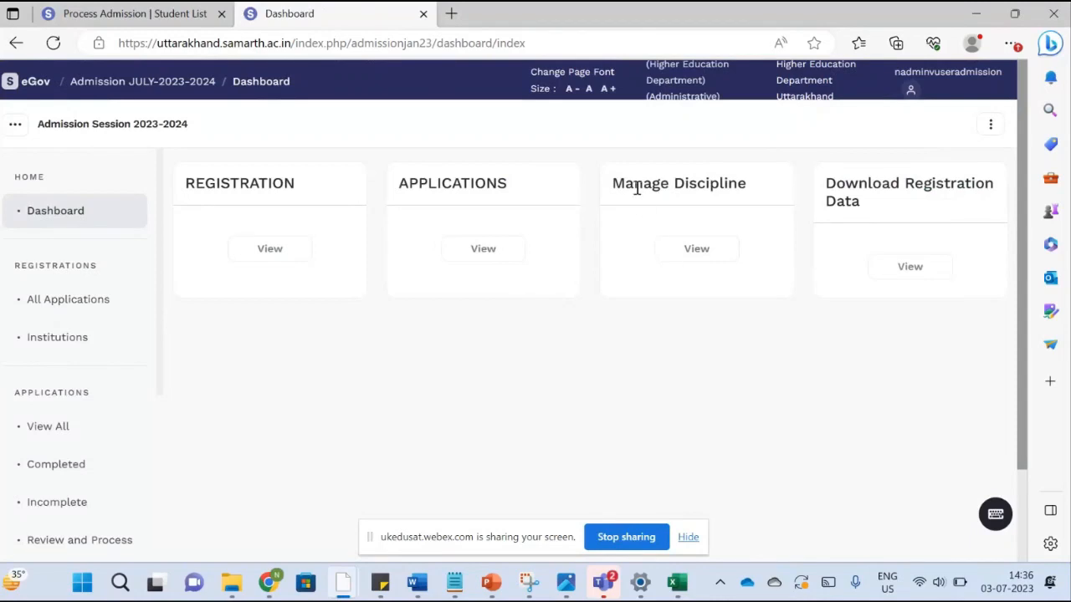
pyautogui.click(698, 249)
pyautogui.scroll(-2, 700, 258)
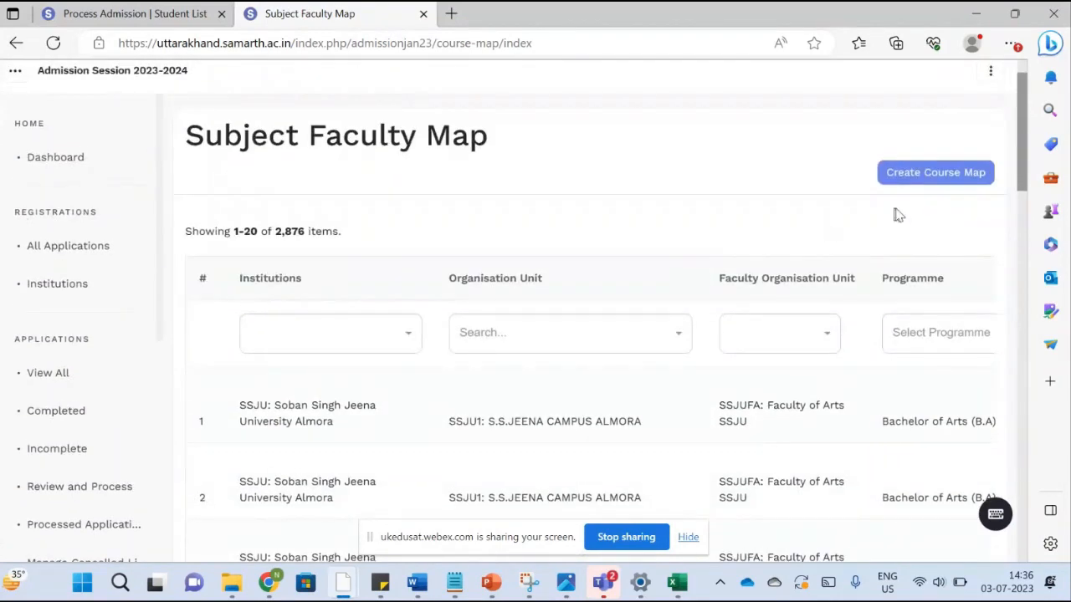
pyautogui.click(934, 175)
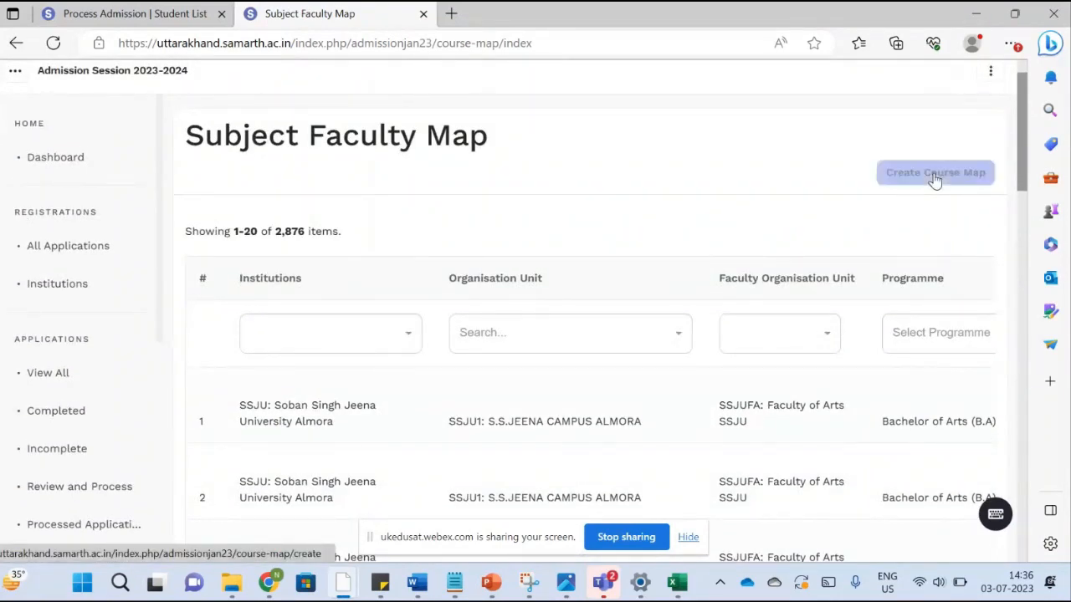
# - Set the course map's university to Kumaun University Nainital (KU) and its admission session to JULY-2023-2024
pyautogui.click(410, 268)
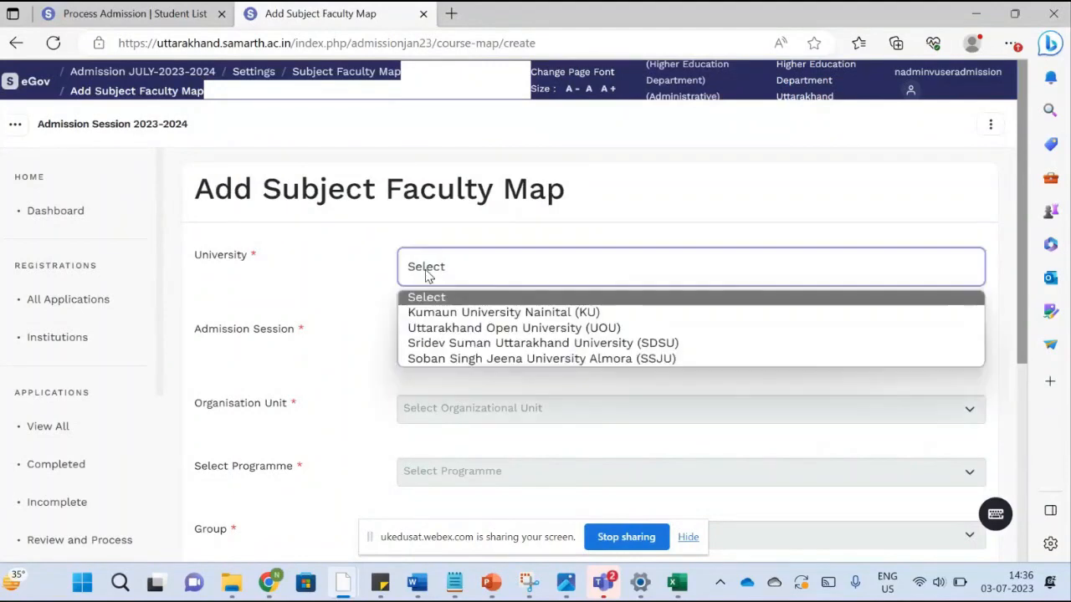
pyautogui.click(441, 313)
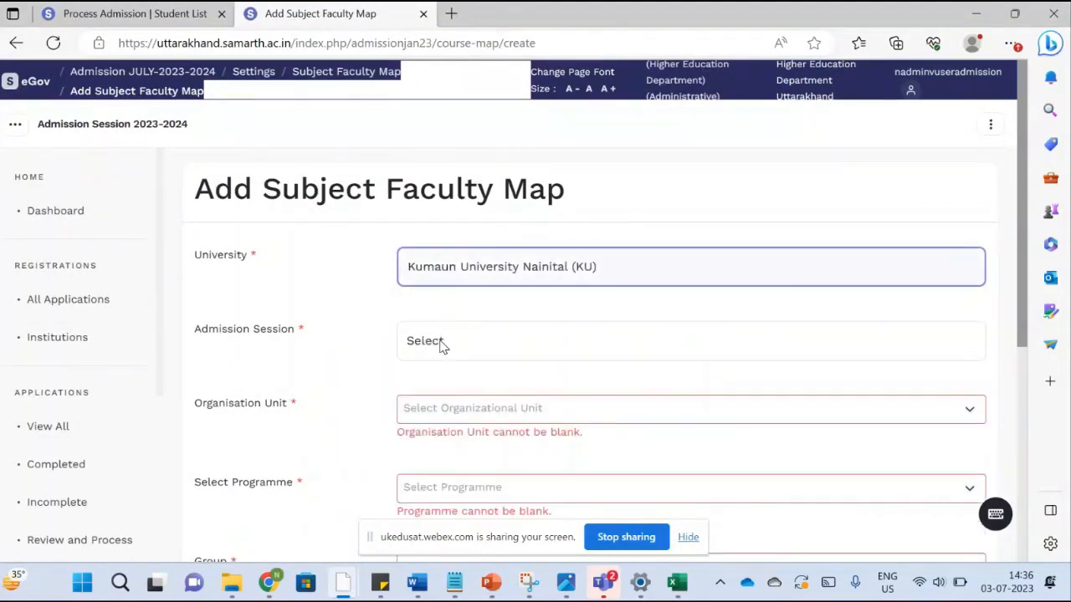
pyautogui.click(441, 343)
pyautogui.click(450, 388)
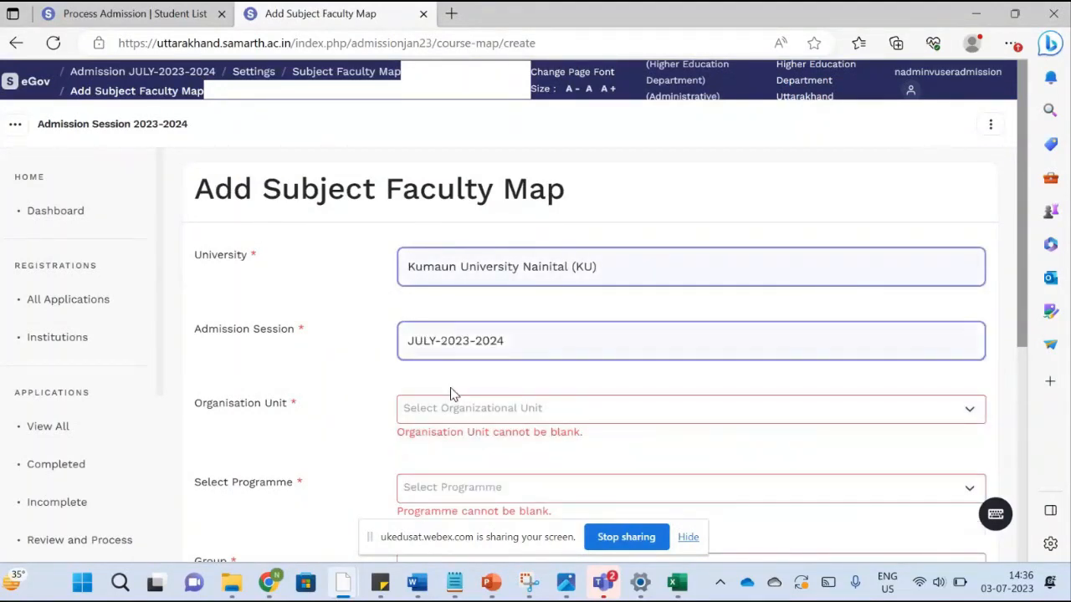
# - Choose PT.PURNANAND TIWARI GOVT.DEGREE COLLEGE, DOSAPANI (NAINITAL) as the organisation unit and Bachelor of Arts (B.A.) as the programme
pyautogui.scroll(-2, 449, 391)
pyautogui.click(443, 269)
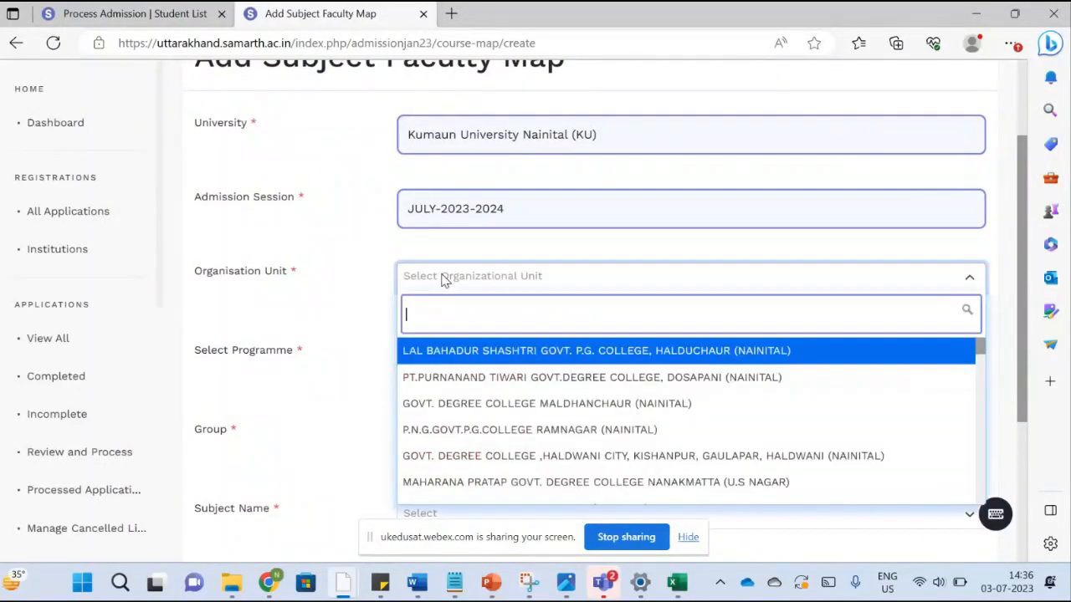
pyautogui.click(456, 377)
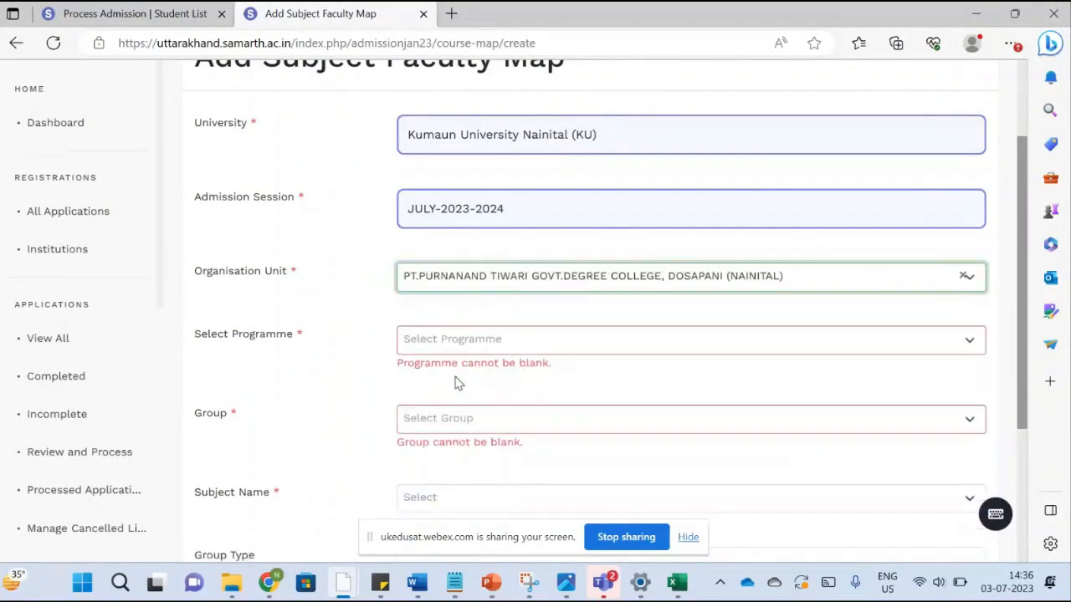
pyautogui.scroll(-2, 454, 382)
pyautogui.click(429, 242)
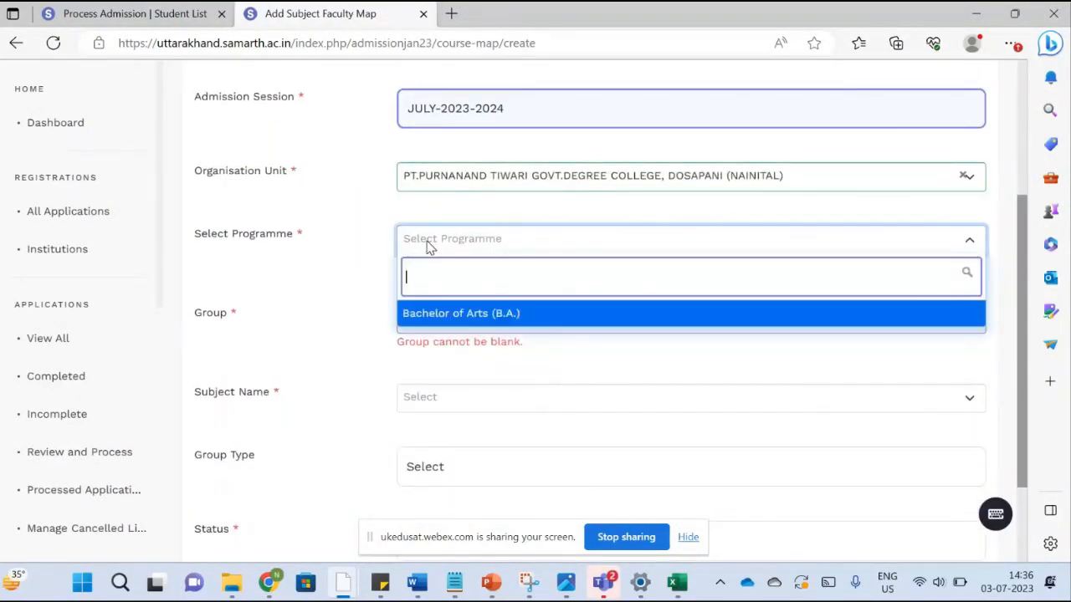
pyautogui.click(449, 315)
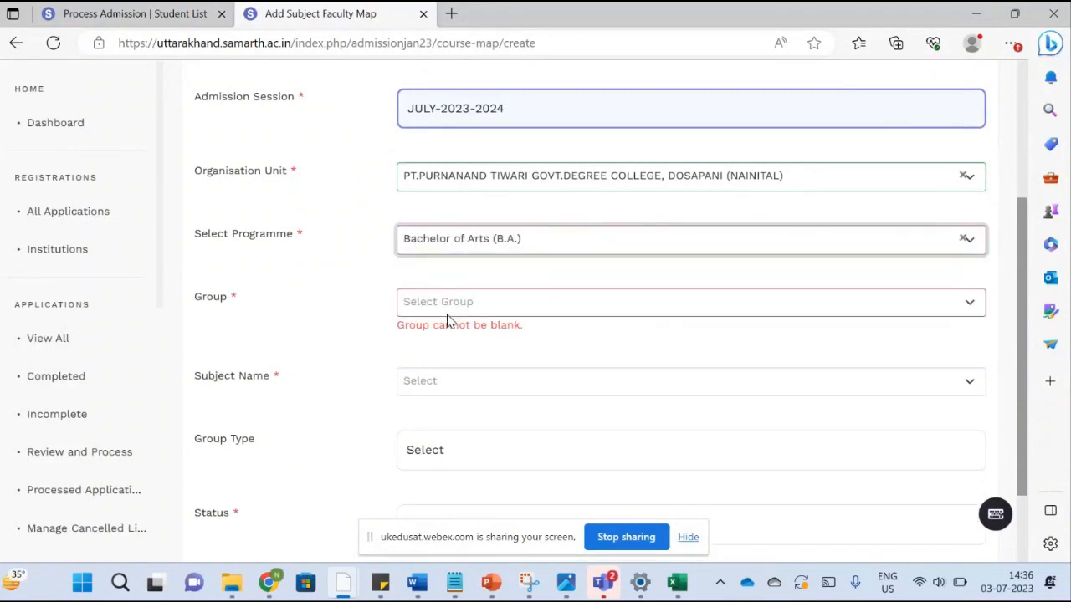
# - Look through the available groups and set the course map's group to VOCATIONAL(VOCATIONAL)
pyautogui.scroll(-1, 449, 318)
pyautogui.click(435, 236)
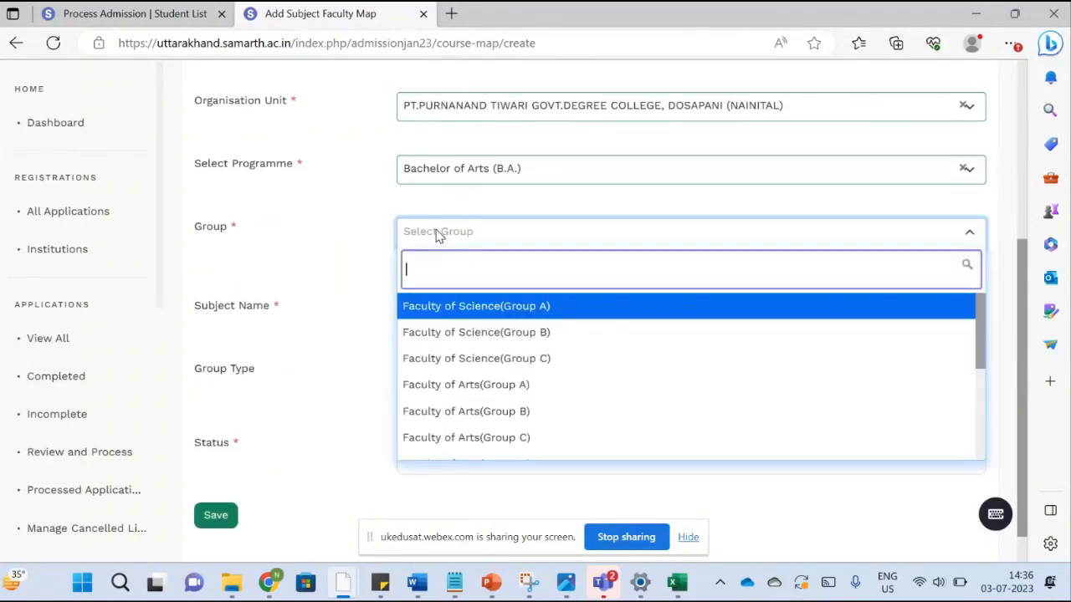
pyautogui.press('Down')
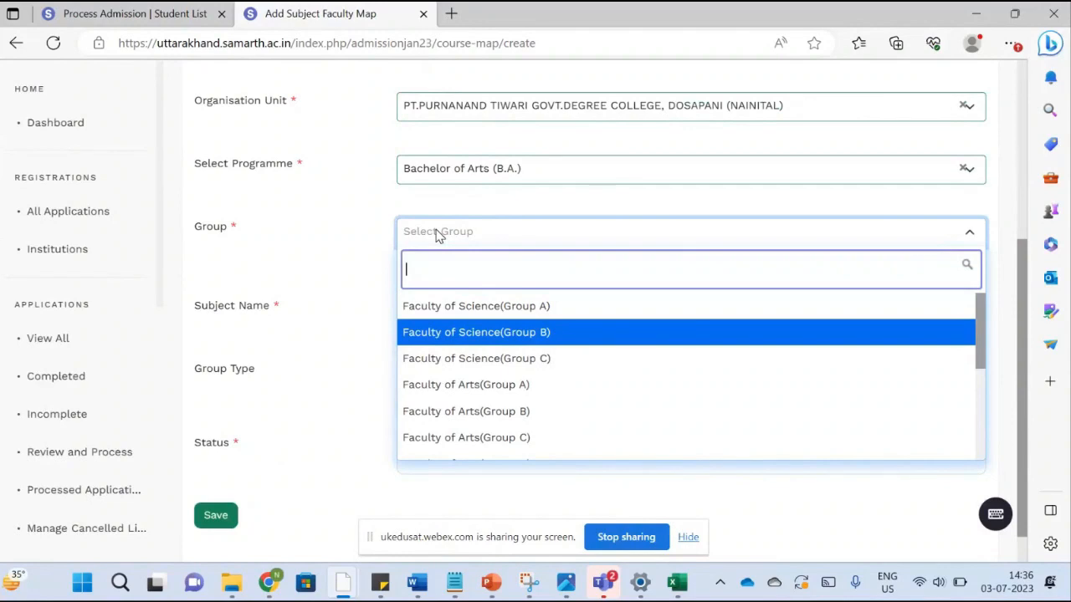
pyautogui.press('Down')
pyautogui.press('Down')
pyautogui.press('Down')
pyautogui.press('Down')
pyautogui.press('Down')
pyautogui.press('Down')
pyautogui.press('Down')
pyautogui.press('Down')
pyautogui.press('Down')
pyautogui.press('Down')
pyautogui.press('Down')
pyautogui.press('Down')
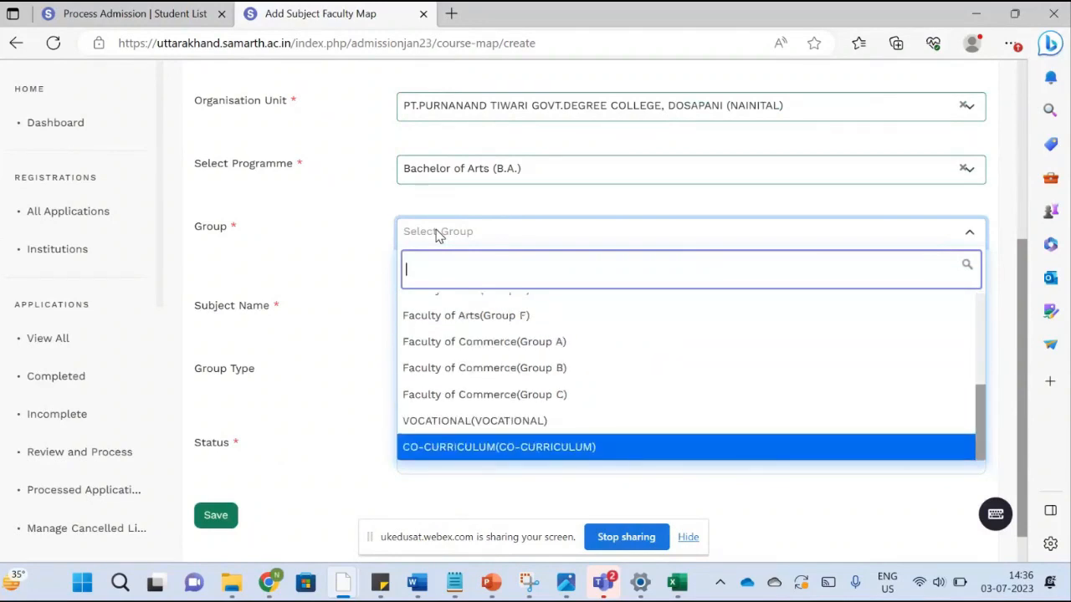
pyautogui.press('Up')
pyautogui.press('Down')
pyautogui.press('Up')
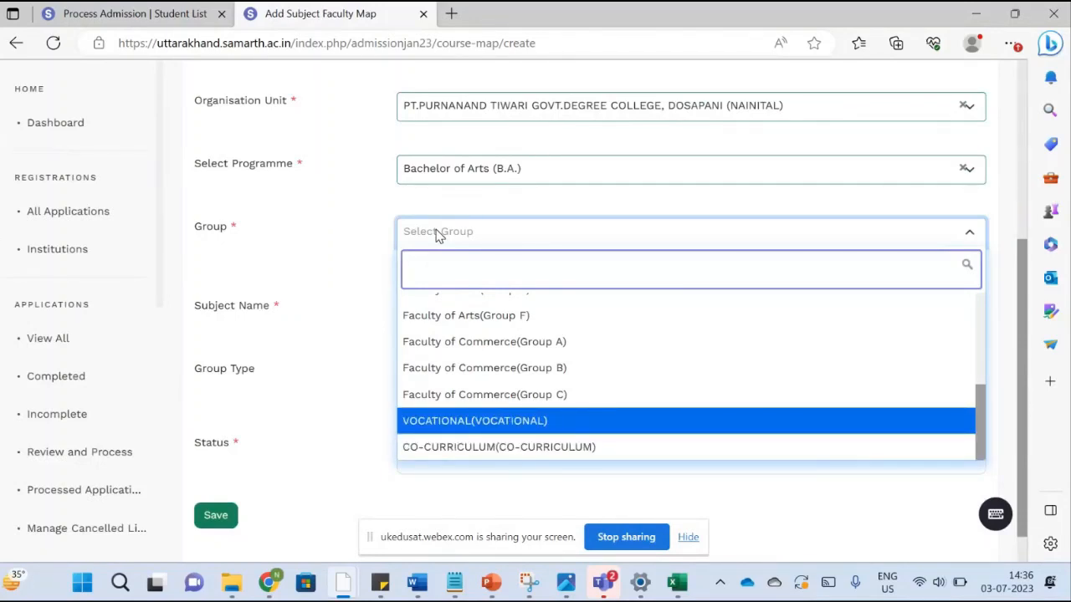
pyautogui.press('Return')
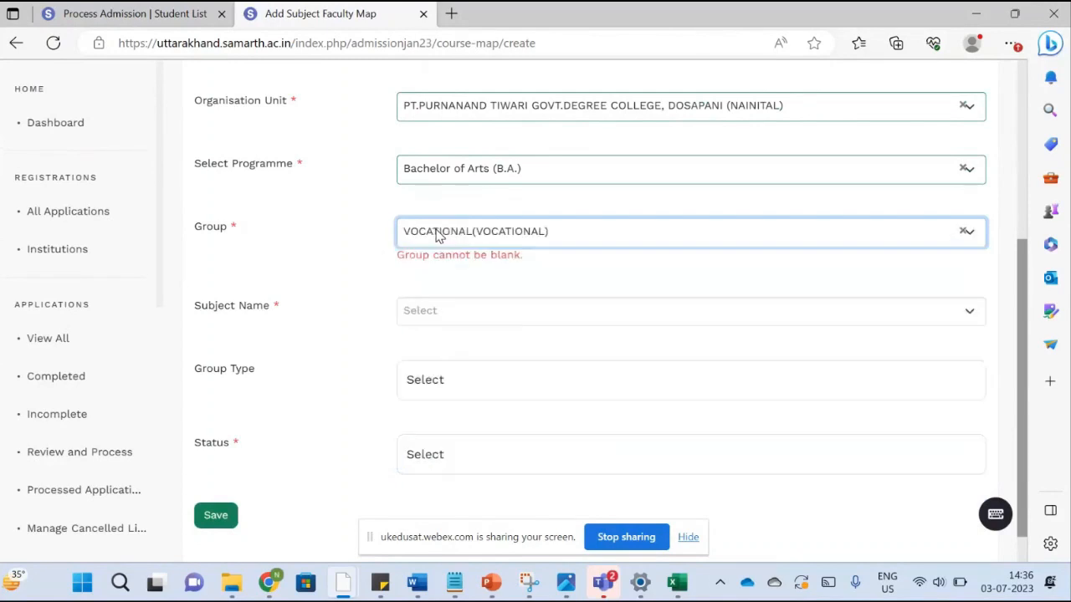
# - Set the subject name to VOCATIONAL (VOCATIONAL) and the group type to VOCATIONAL
pyautogui.click(454, 297)
pyautogui.scroll(-1, 453, 293)
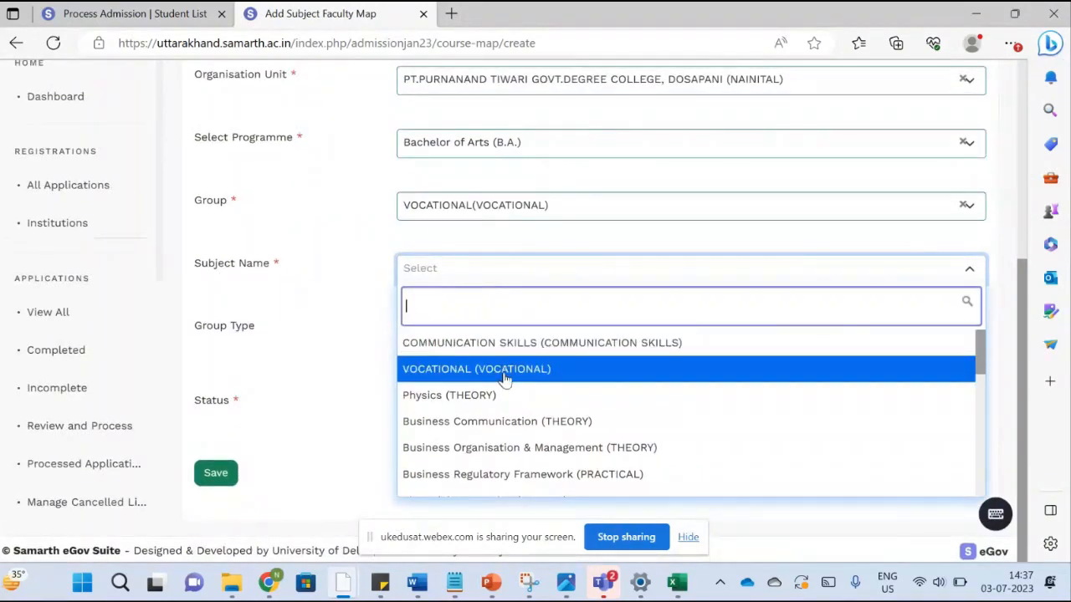
pyautogui.click(505, 378)
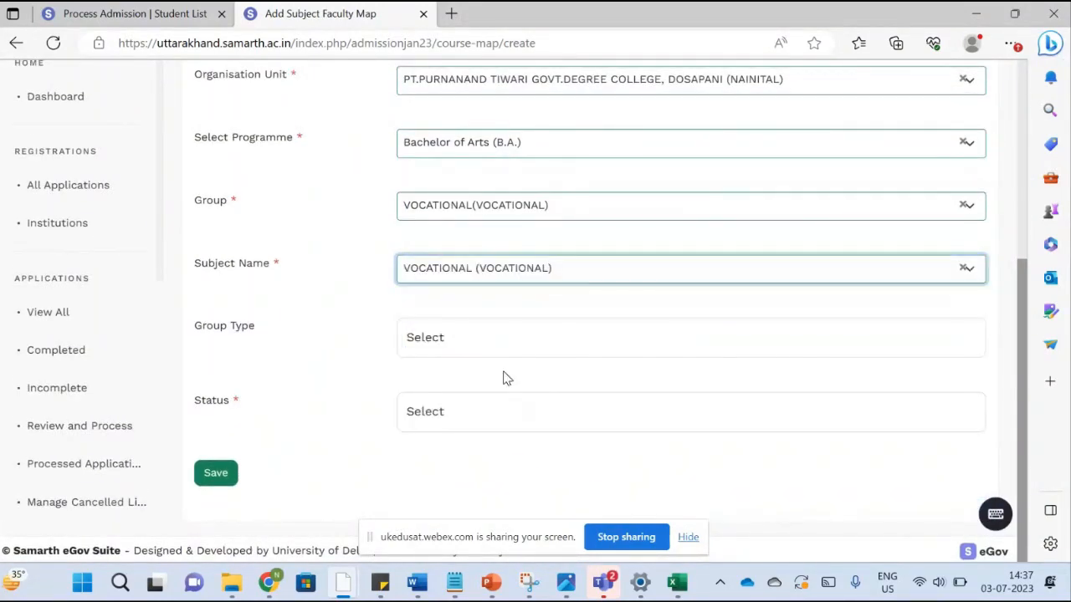
pyautogui.click(444, 337)
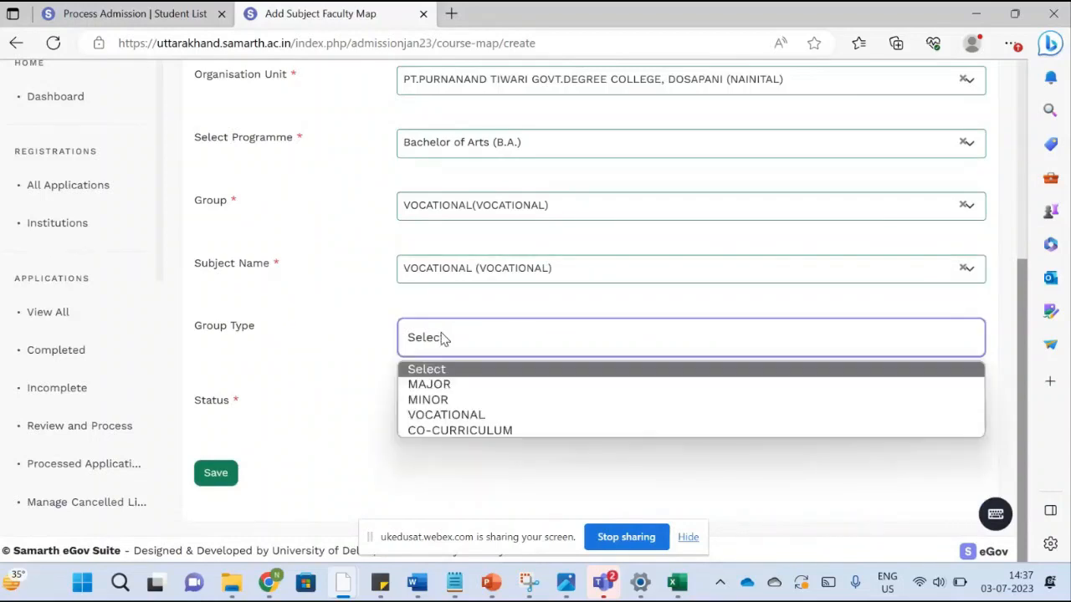
pyautogui.click(473, 418)
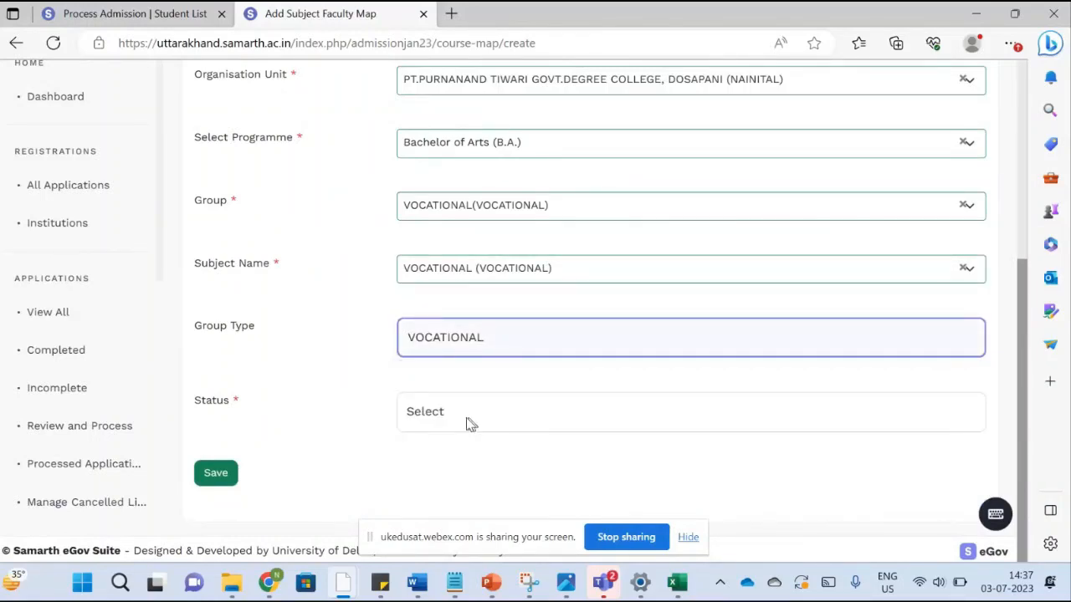
# - Check the status options offered for the course map without choosing one
pyautogui.click(449, 418)
pyautogui.click(449, 419)
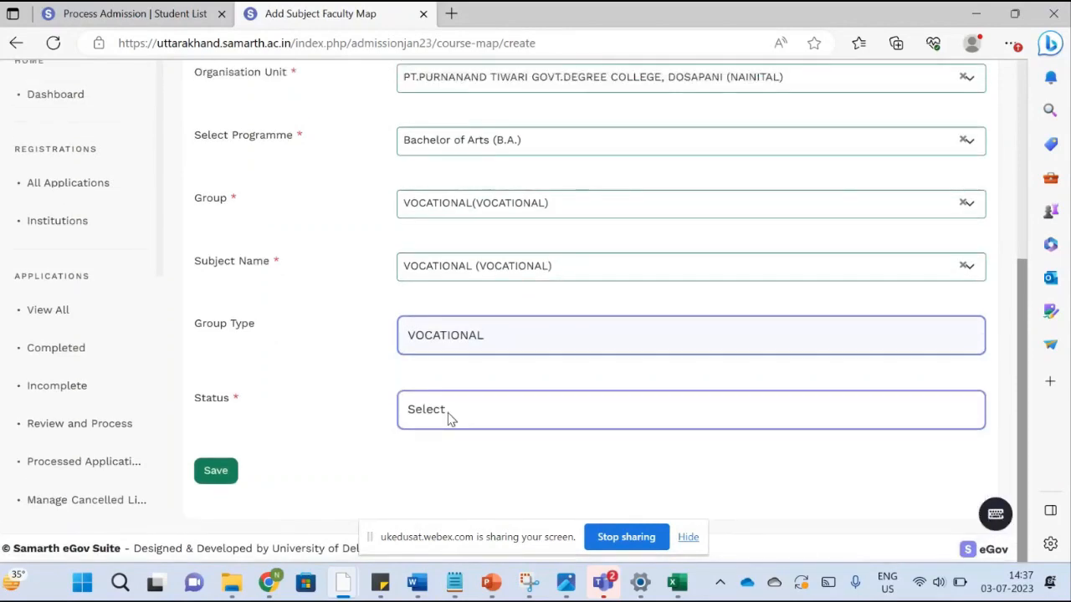
pyautogui.click(447, 415)
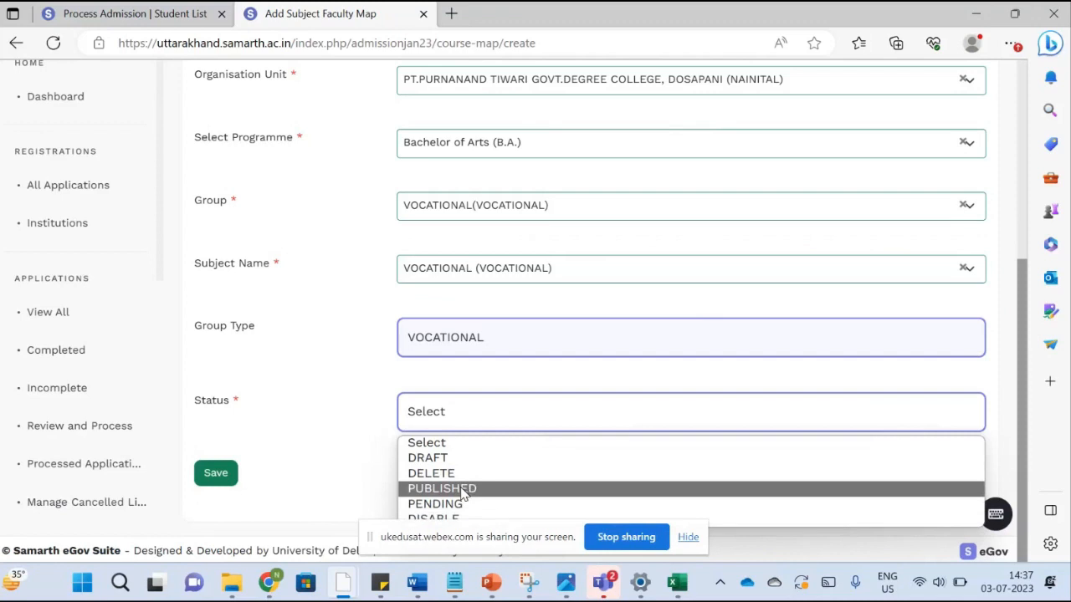
pyautogui.click(352, 441)
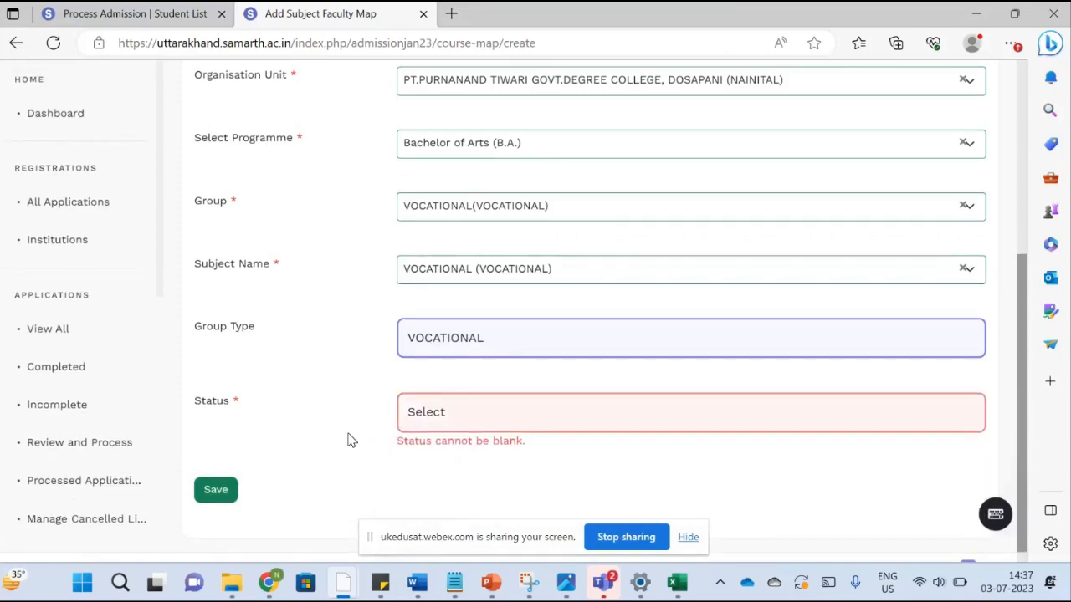
# - Leave the subject faculty map form without saving and return to the dashboard
pyautogui.scroll(4, 351, 441)
pyautogui.scroll(1, 352, 441)
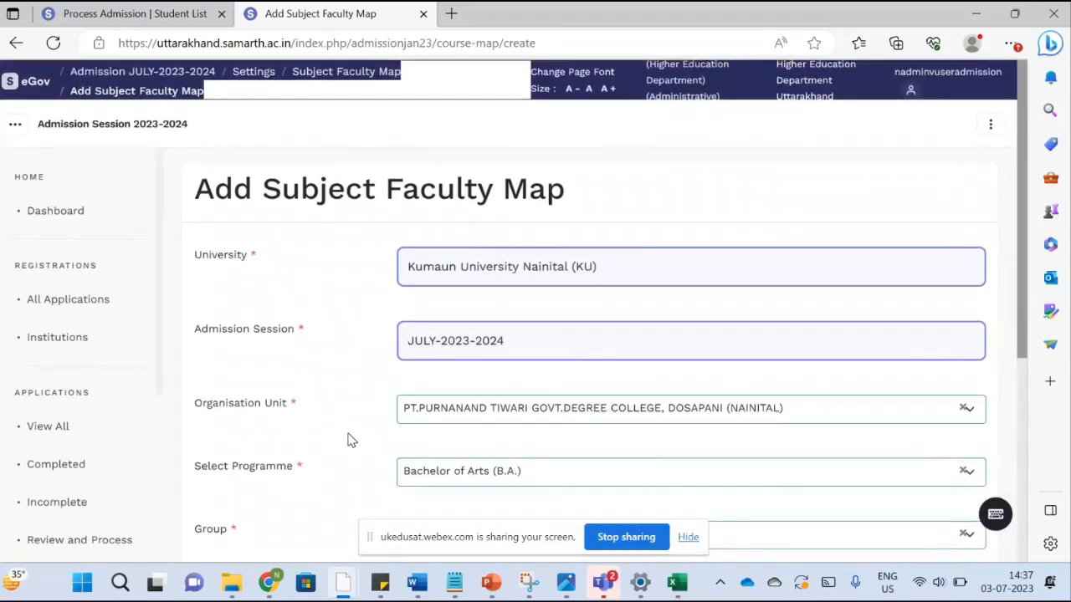
pyautogui.scroll(-1, 351, 441)
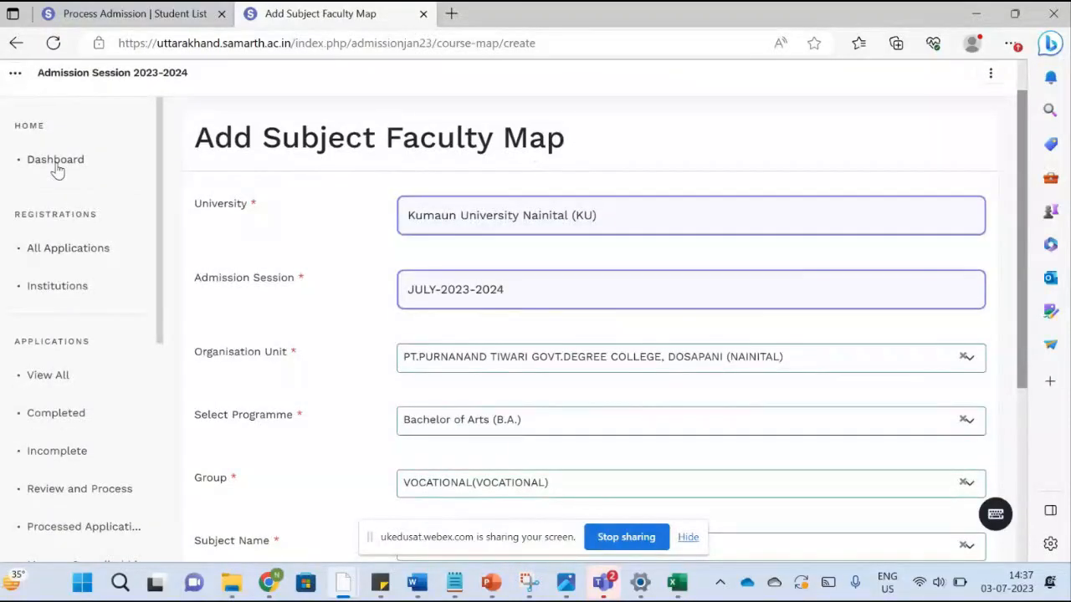
pyautogui.click(57, 170)
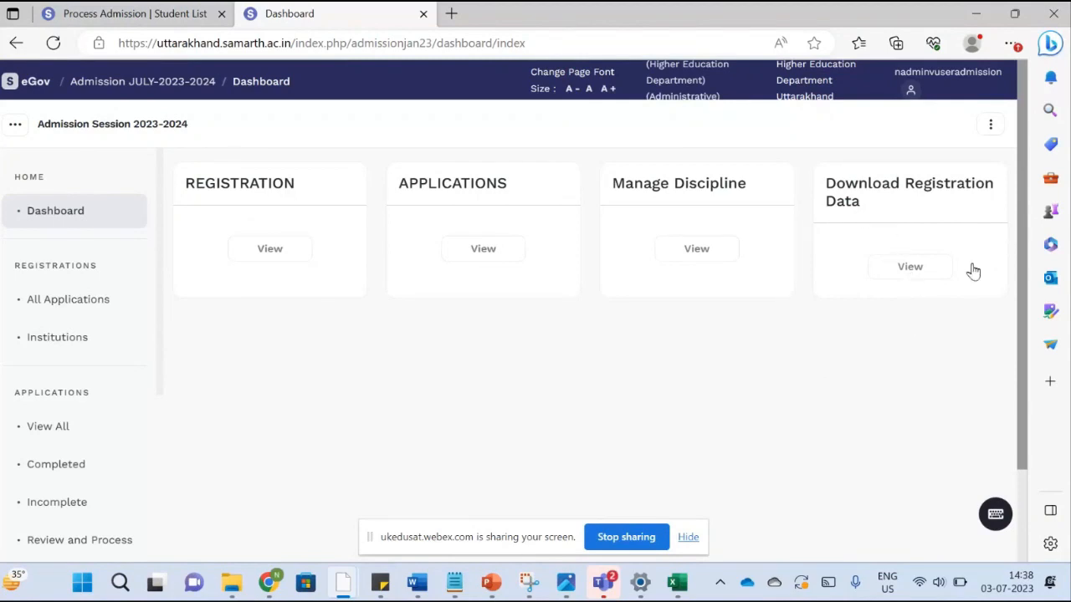
# - Open the registration data download form and look through the other download options available
pyautogui.click(910, 266)
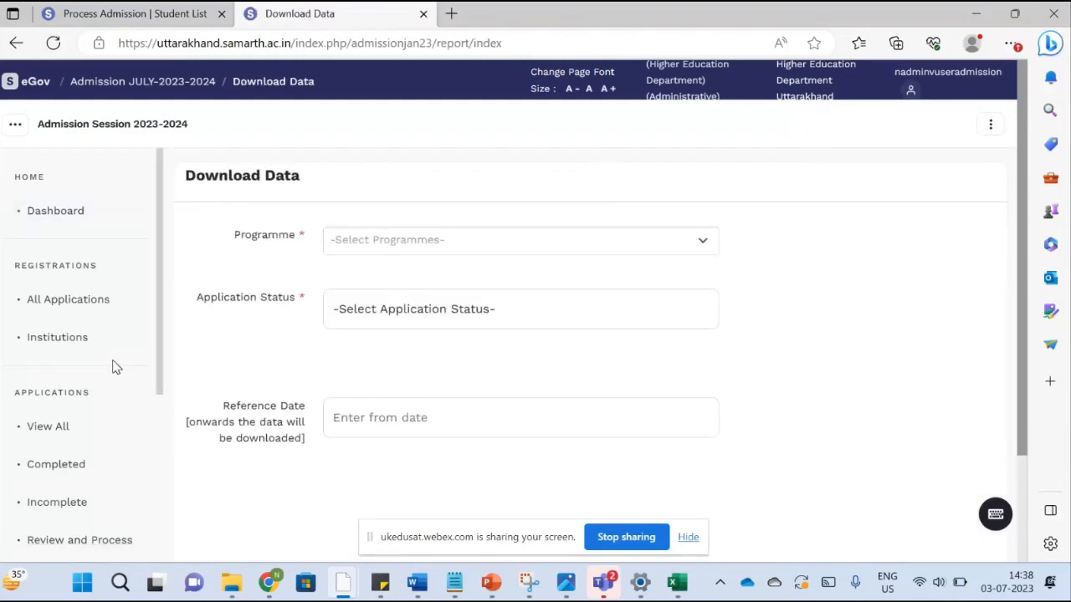
pyautogui.scroll(-5, 115, 367)
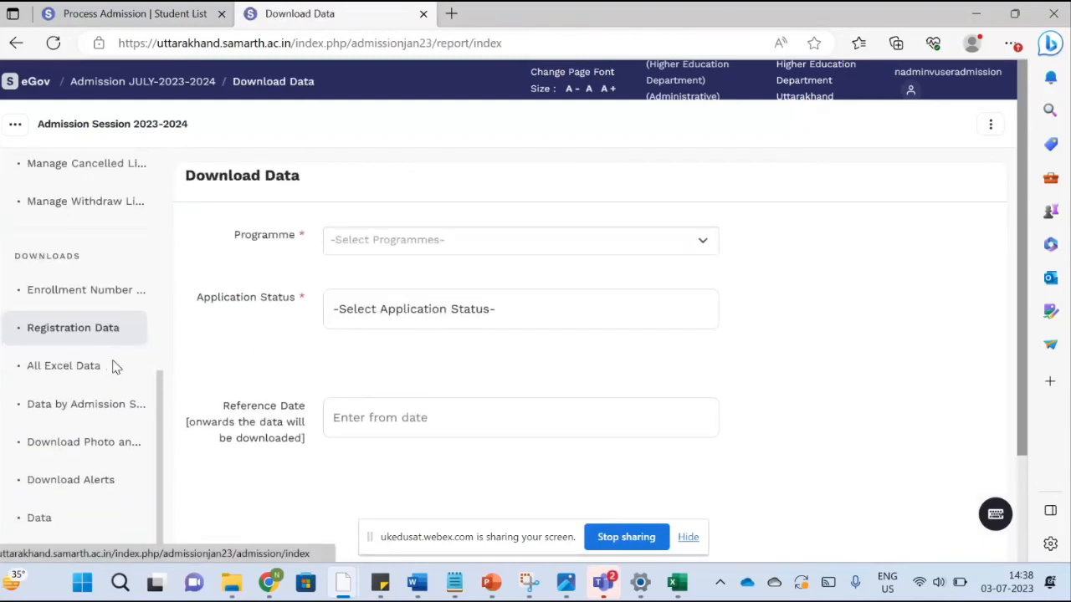
pyautogui.scroll(-2, 116, 366)
# - Open the Review and Process student list for applications
pyautogui.scroll(5, 115, 366)
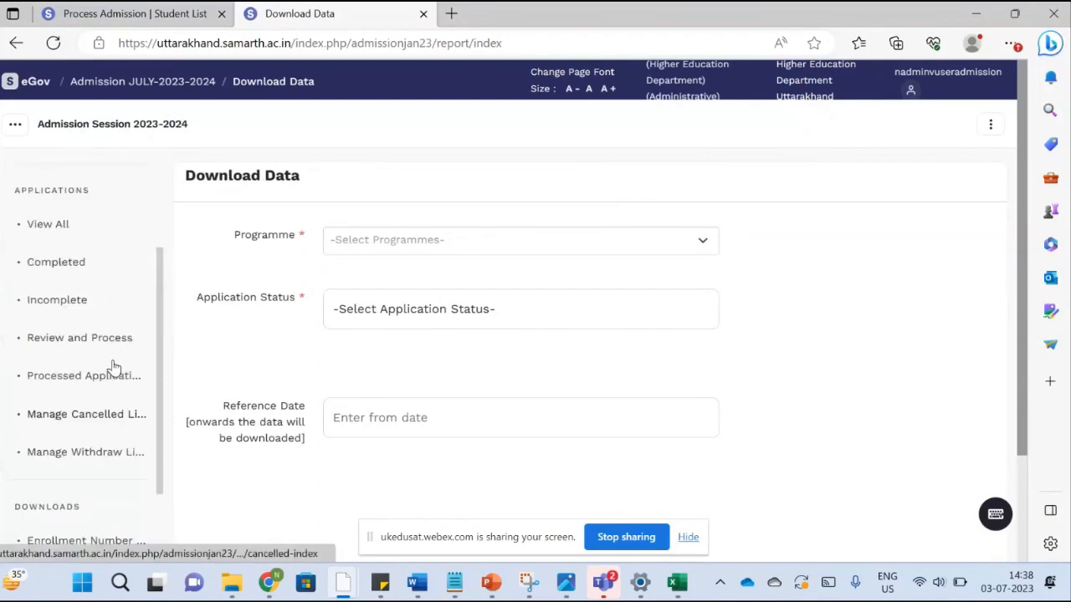
pyautogui.scroll(1, 116, 367)
pyautogui.click(67, 354)
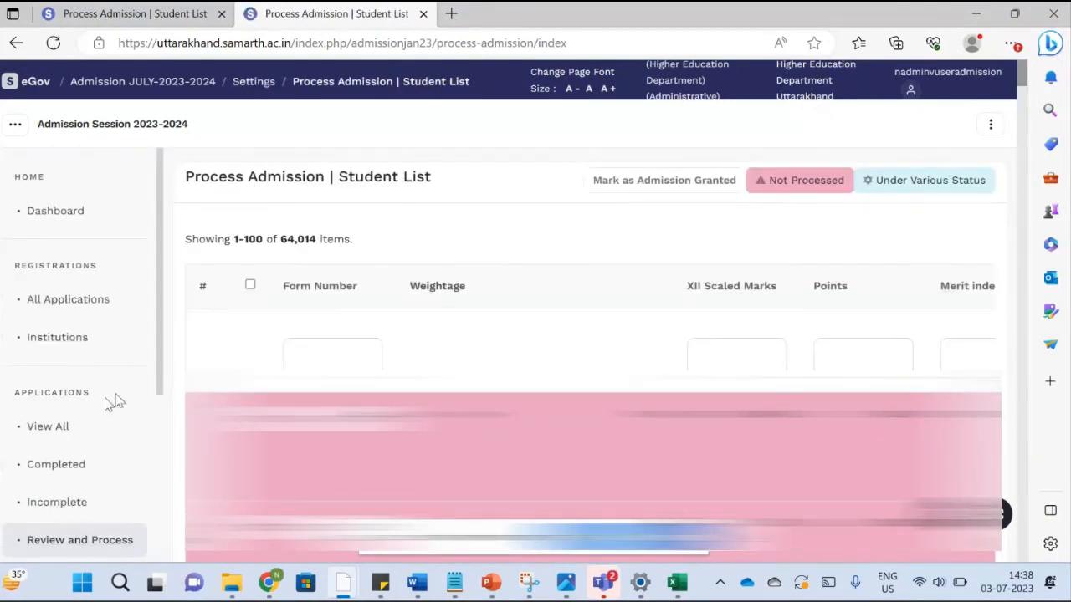
# - View the processed applications list and return to the dashboard
pyautogui.scroll(-2, 105, 398)
pyautogui.scroll(-1, 99, 404)
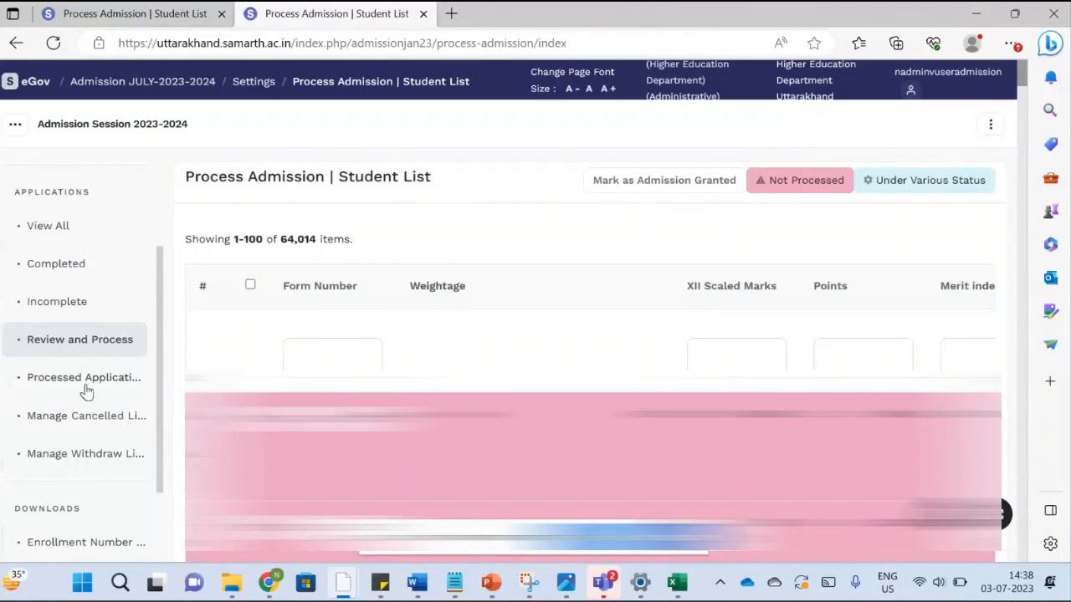
pyautogui.click(78, 383)
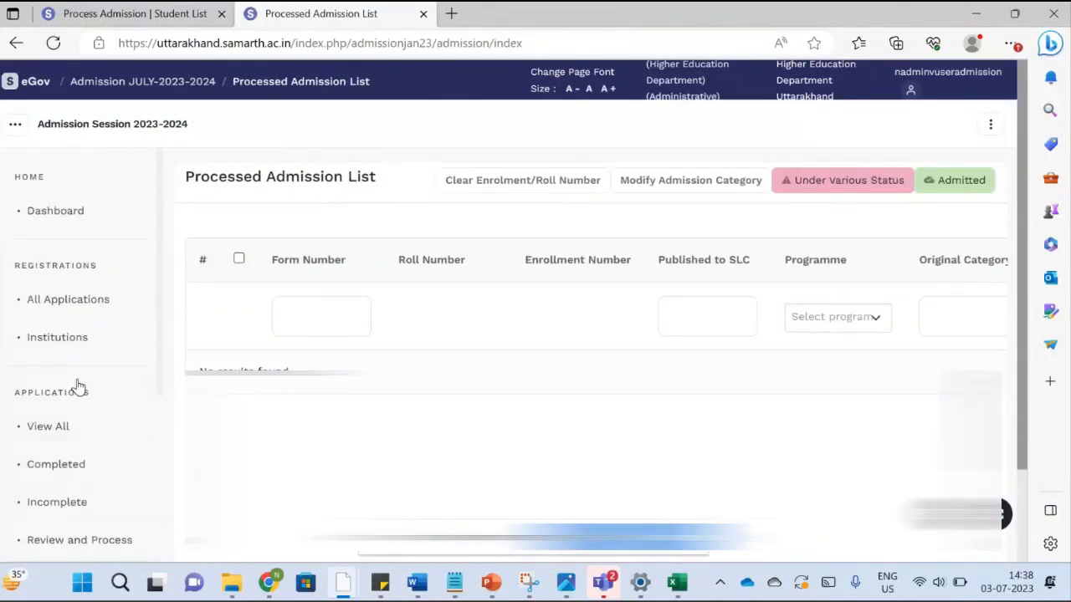
pyautogui.click(55, 214)
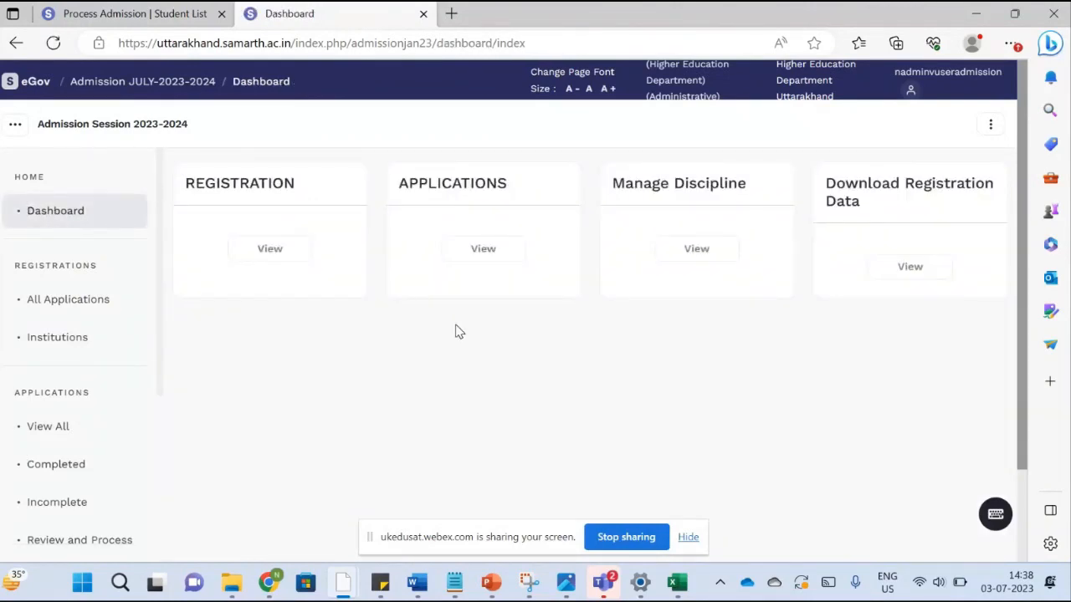
# - Review the fields of a new subject faculty map under Manage Discipline, and return to the dashboard without saving
pyautogui.click(695, 251)
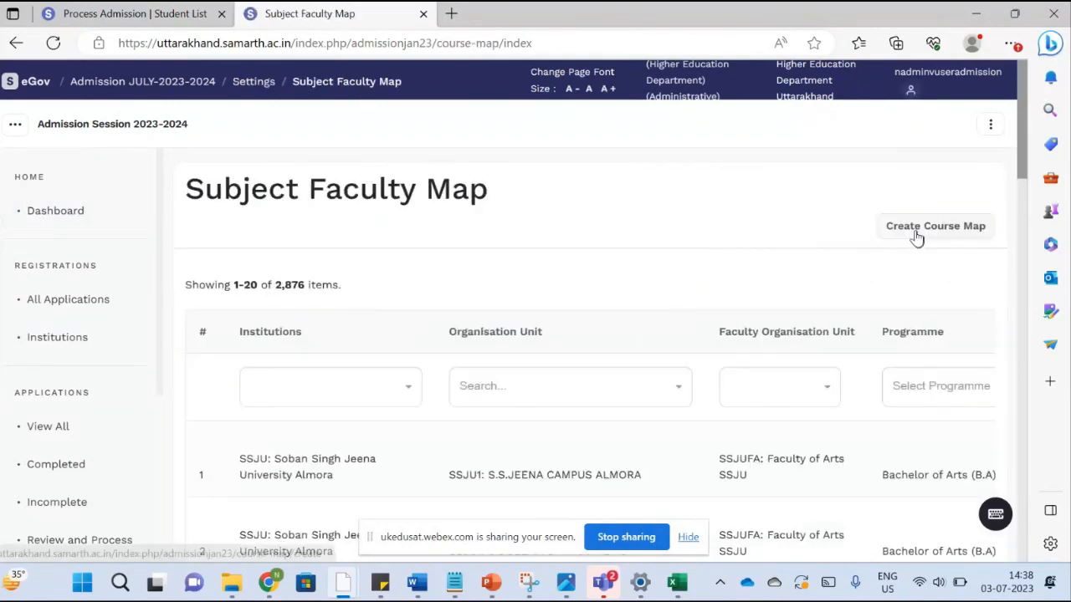
pyautogui.click(917, 237)
pyautogui.scroll(-3, 569, 358)
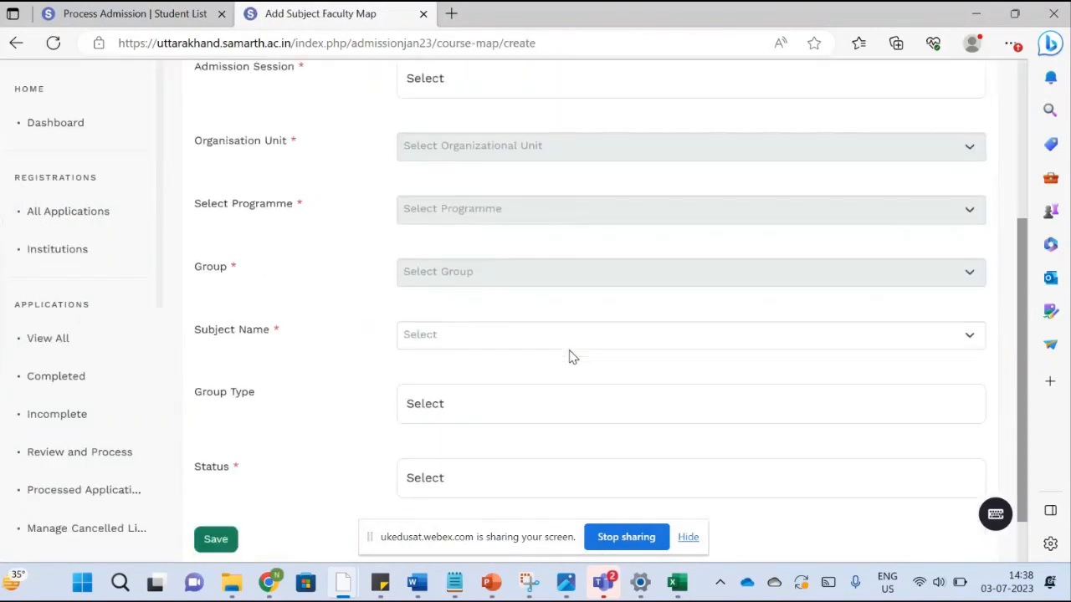
pyautogui.scroll(-1, 569, 358)
pyautogui.scroll(2, 568, 357)
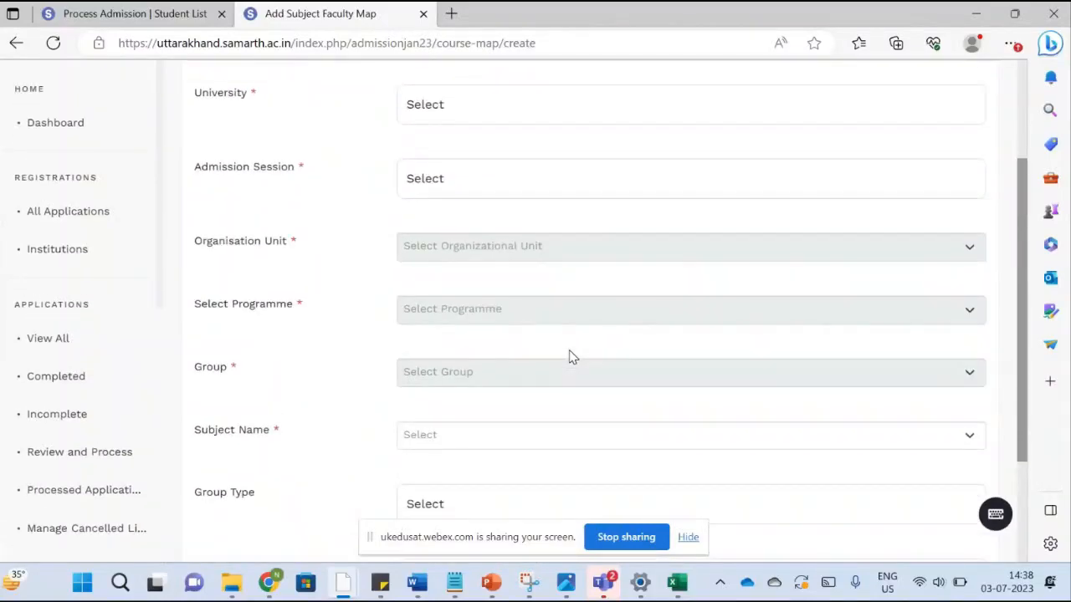
pyautogui.scroll(2, 569, 357)
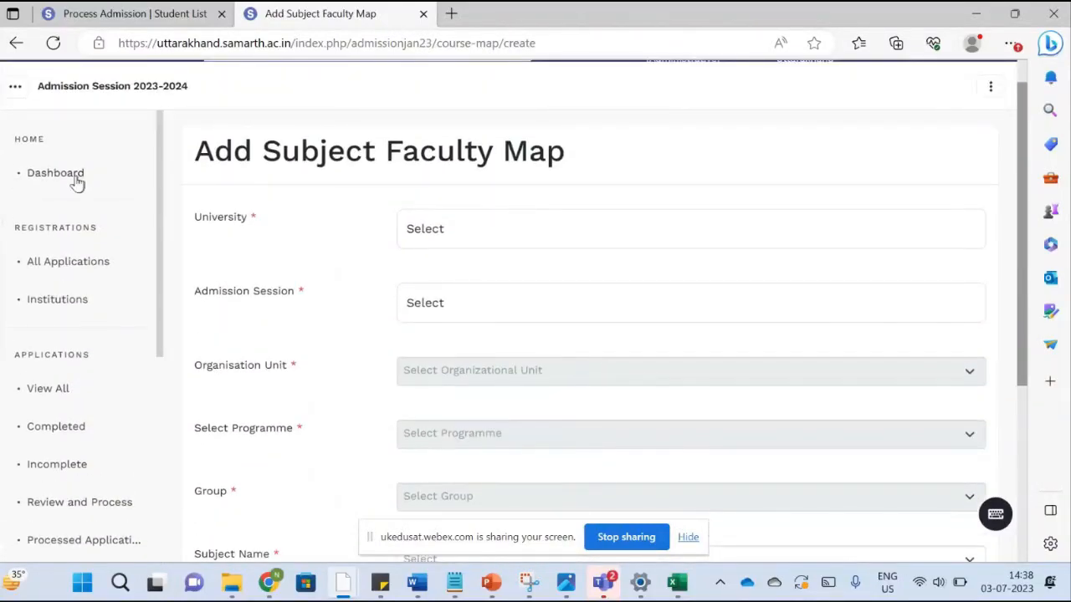
pyautogui.click(56, 174)
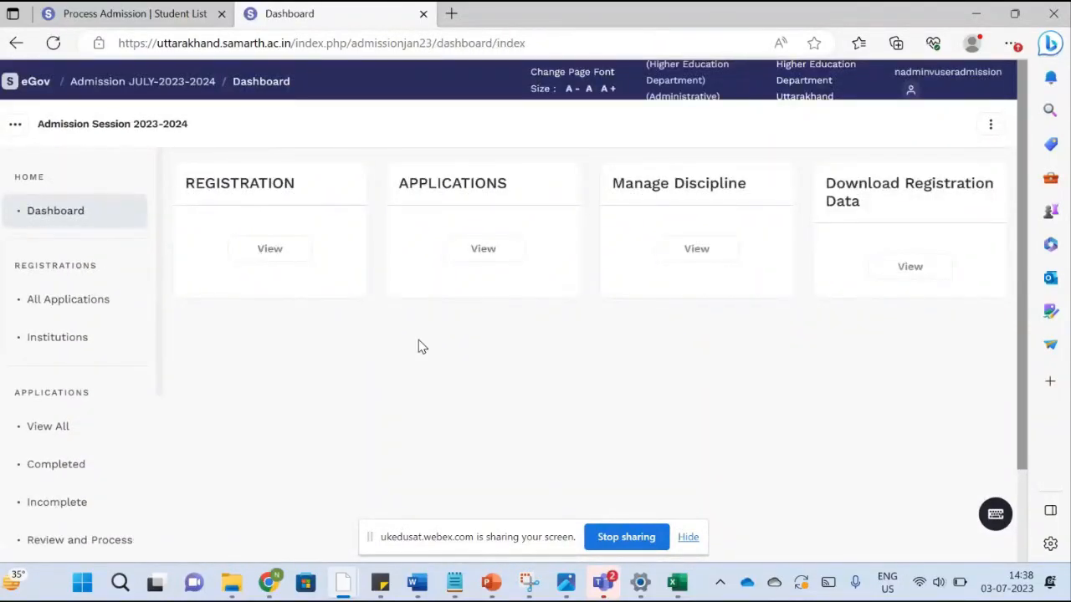